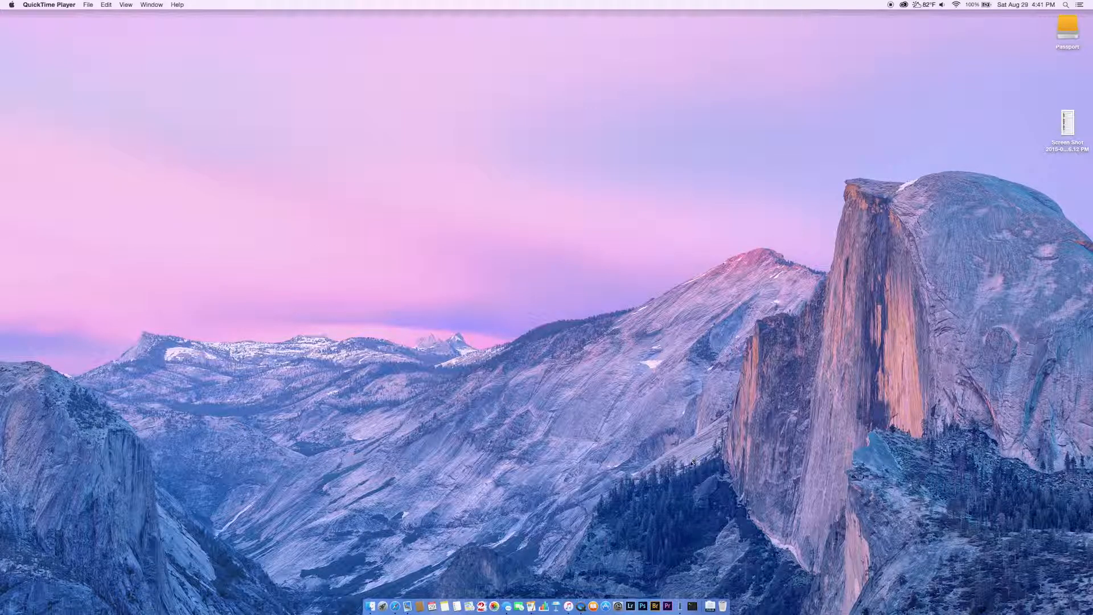
Switch to Lightroom, open the first arch photo for developing, and cool its white balance temperature to about 4,069.
{"action": "left_click", "coordinate": [630, 607]}
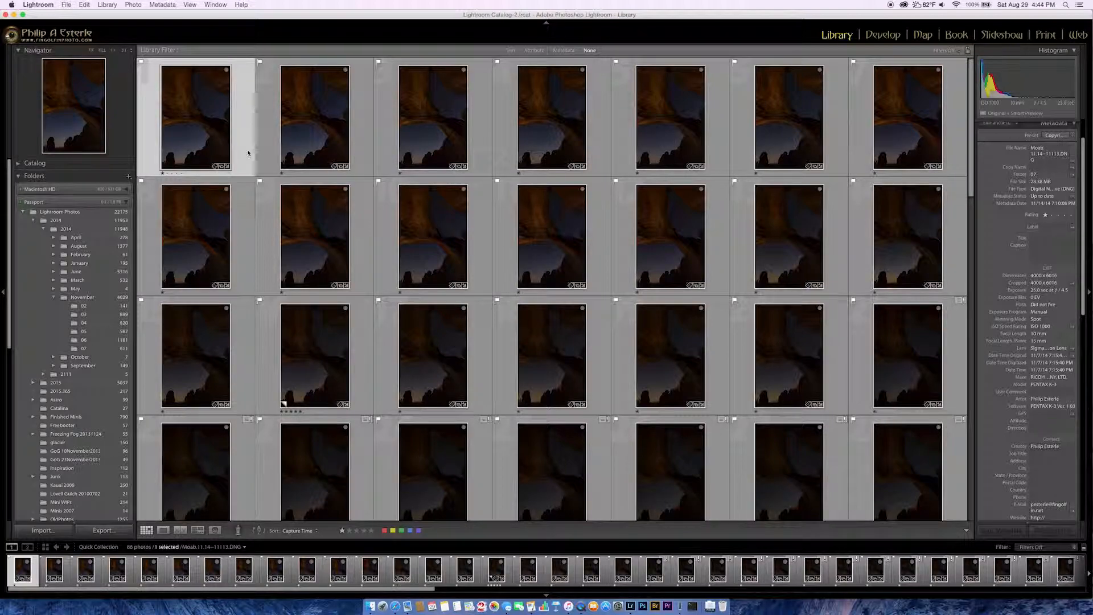
{"action": "key", "text": "e"}
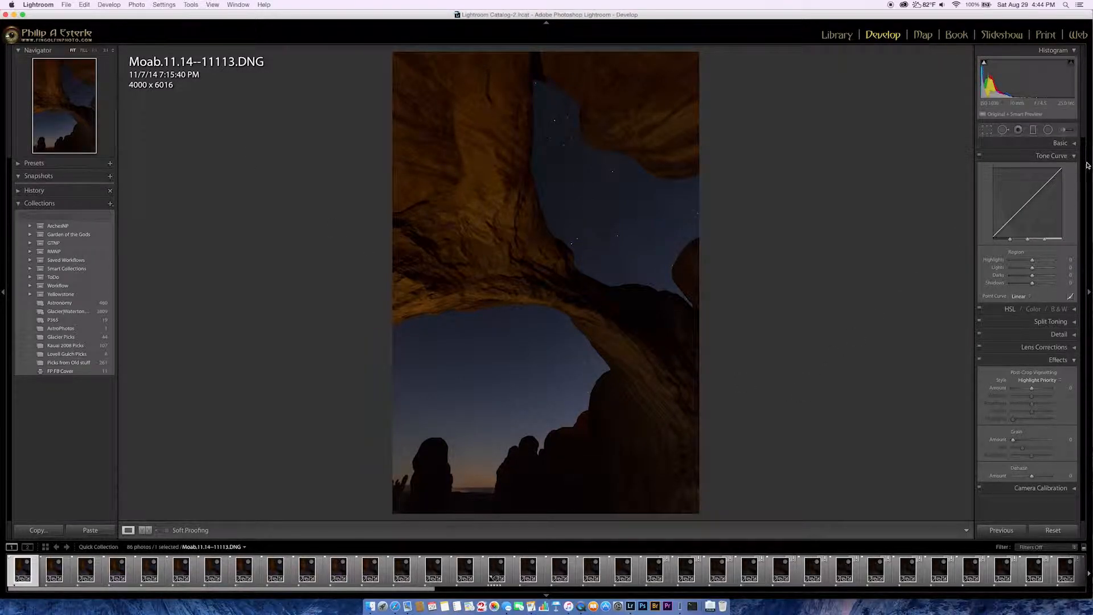
{"action": "left_click", "coordinate": [1074, 156]}
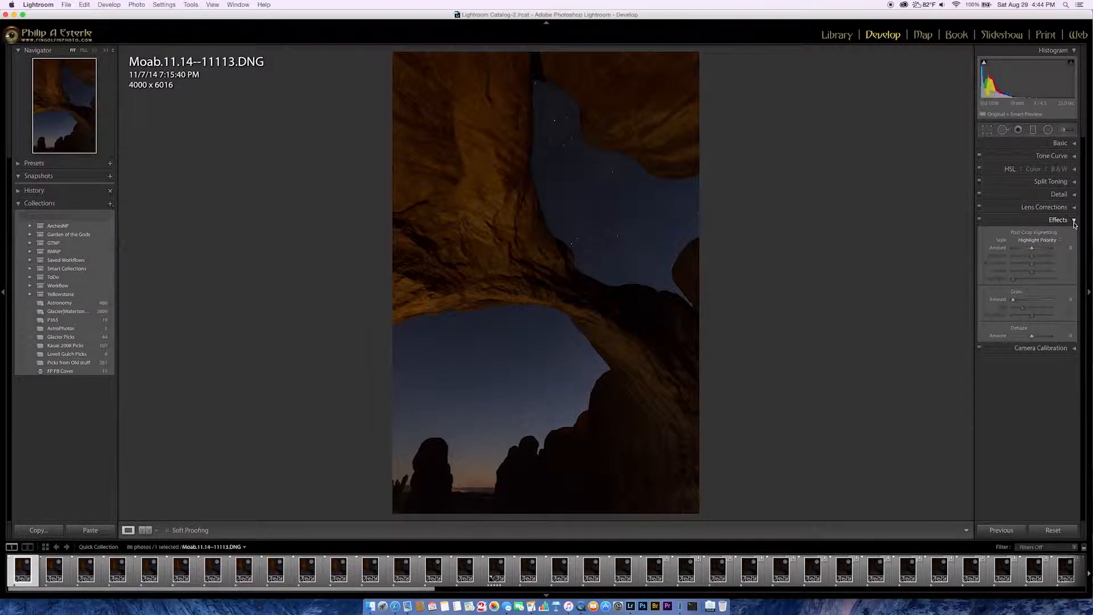
{"action": "left_click", "coordinate": [1074, 222]}
{"action": "left_click", "coordinate": [1075, 145]}
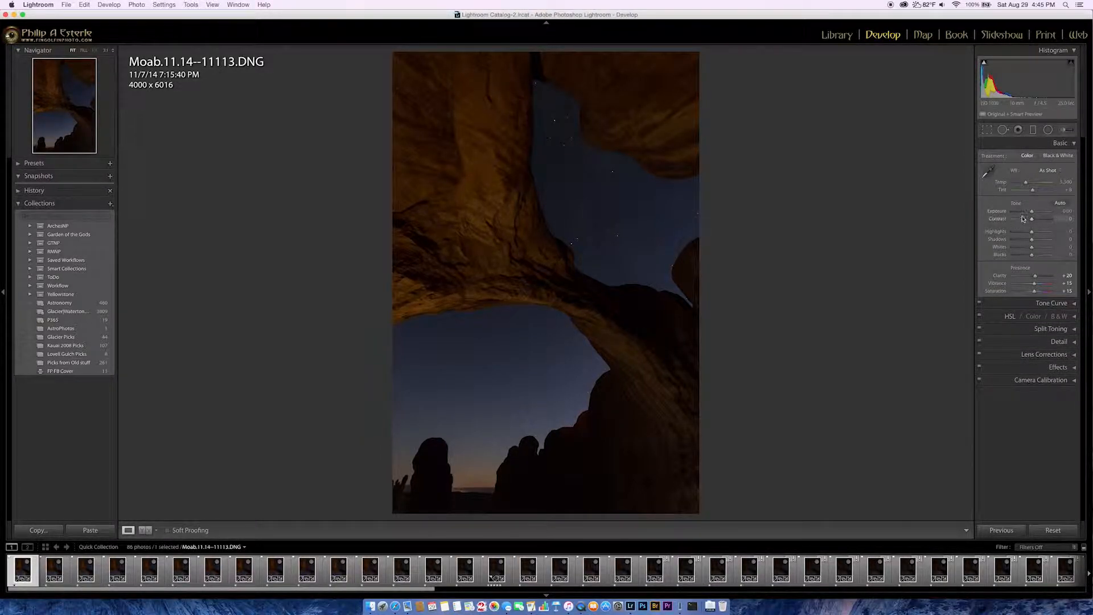
{"action": "left_click_drag", "start_coordinate": [1028, 188], "coordinate": [1022, 185]}
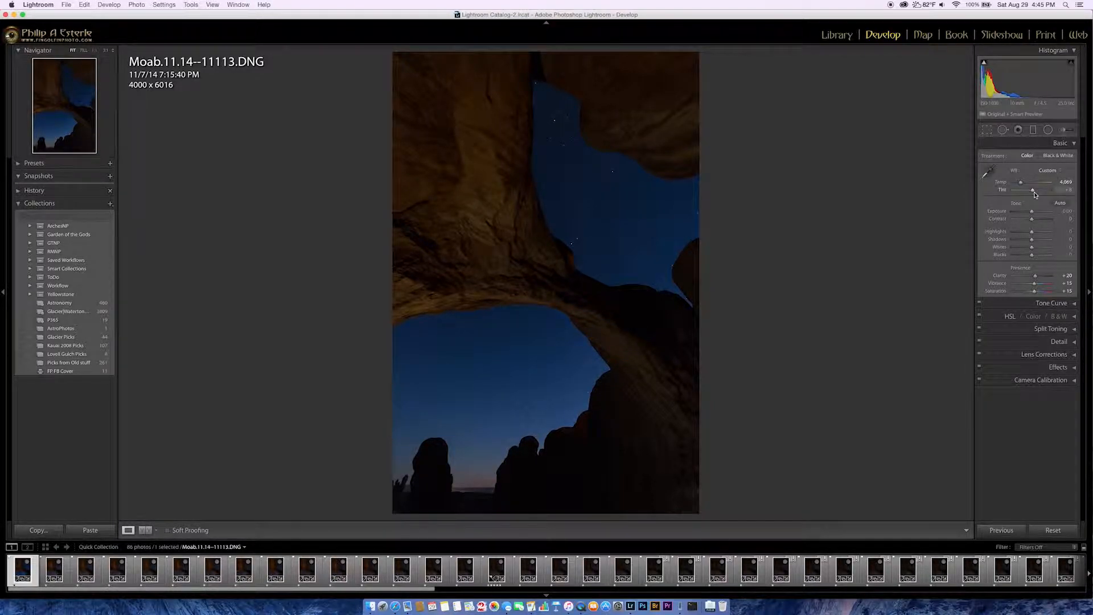
{"action": "left_click_drag", "start_coordinate": [1034, 193], "coordinate": [1034, 193]}
Synchronize only the white balance from the first photo to the seven photos in the top row of the grid.
{"action": "key", "text": "g"}
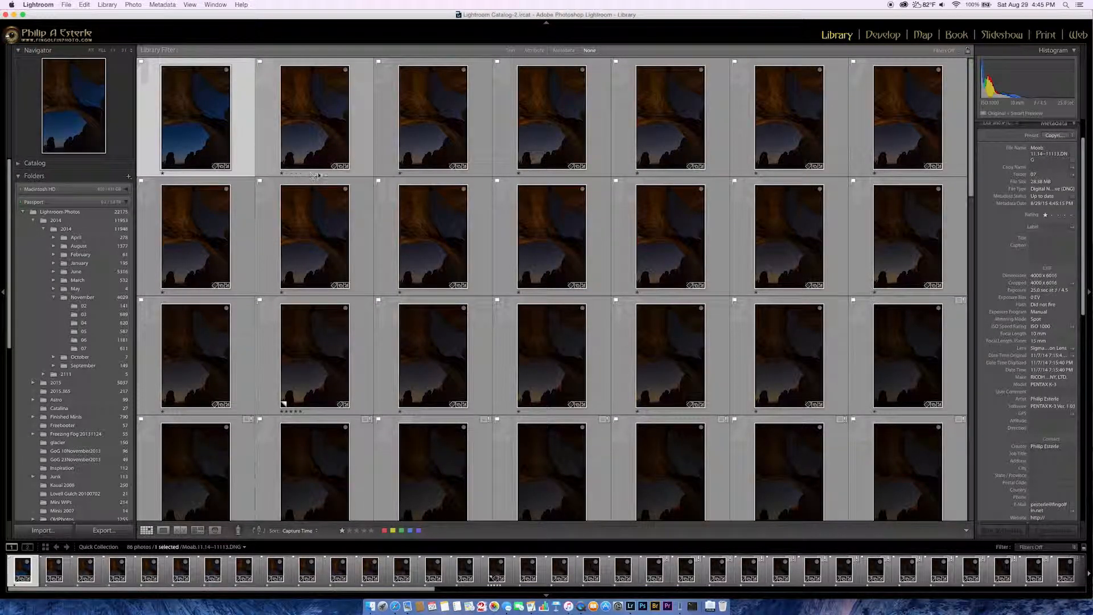
{"action": "left_click", "coordinate": [907, 141], "text": "shift"}
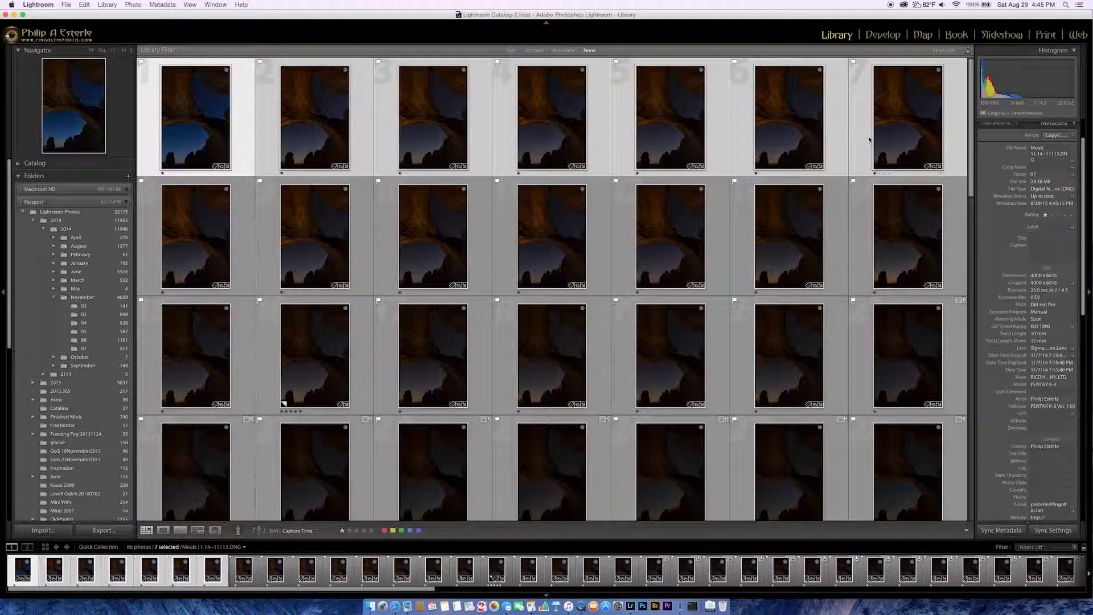
{"action": "left_click", "coordinate": [1053, 530]}
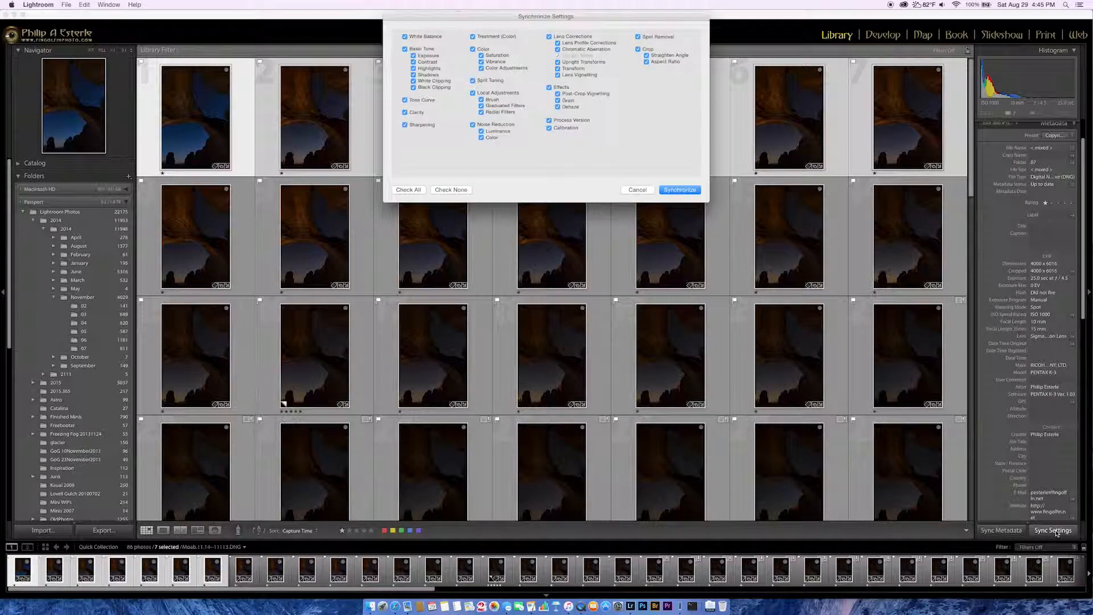
{"action": "left_click", "coordinate": [451, 190]}
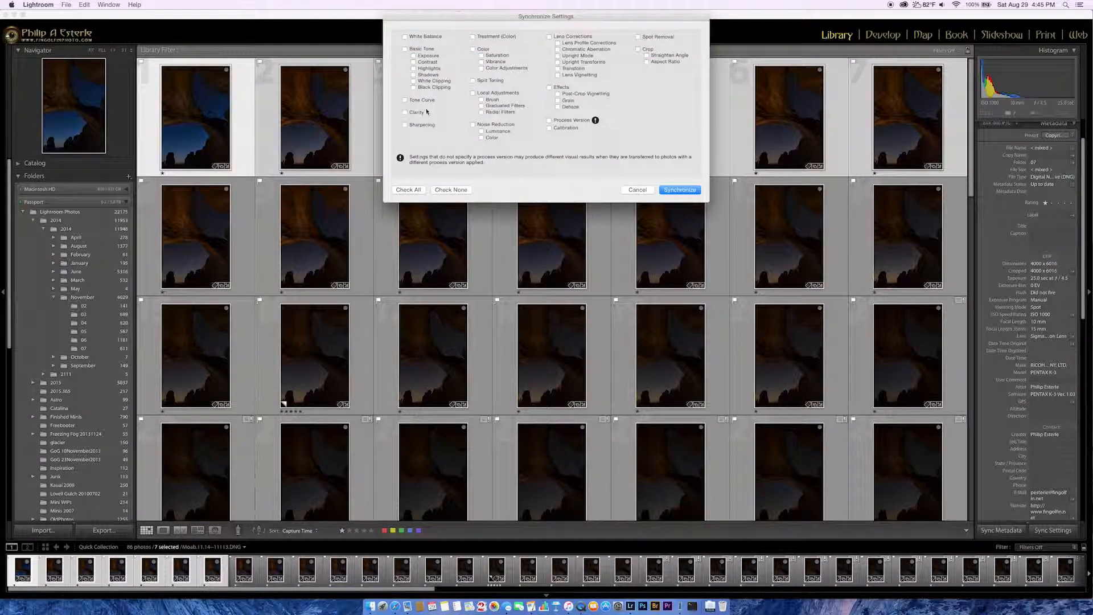
{"action": "left_click", "coordinate": [404, 37]}
{"action": "left_click", "coordinate": [670, 190]}
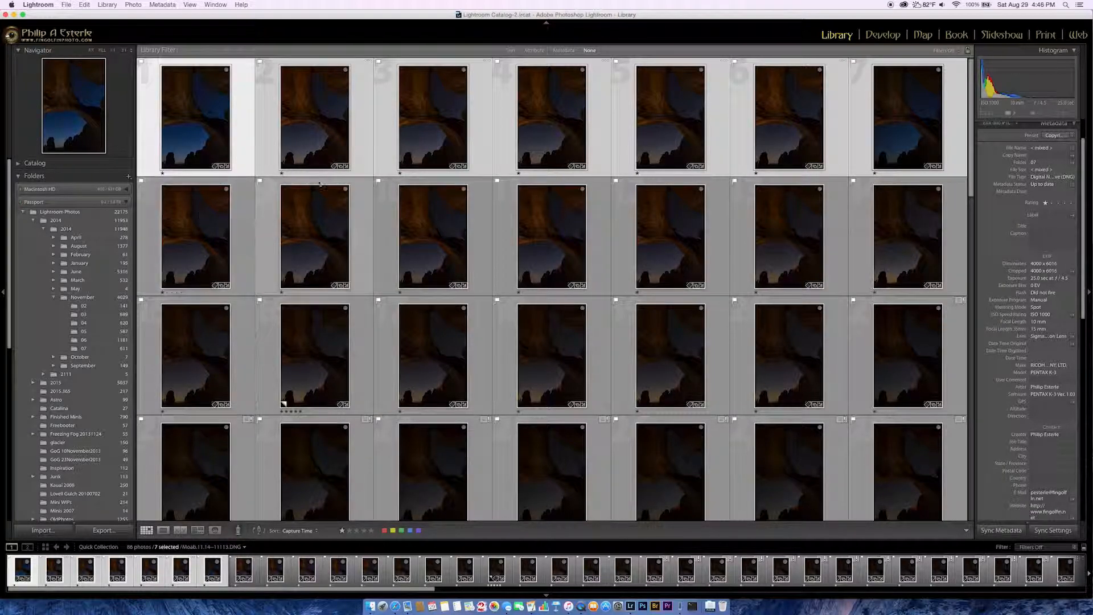
Synchronize the first photo's white balance to all photos in the Quick Collection.
{"action": "left_click", "coordinate": [219, 147]}
{"action": "scroll", "coordinate": [291, 399], "scroll_direction": "down", "scroll_amount": 10}
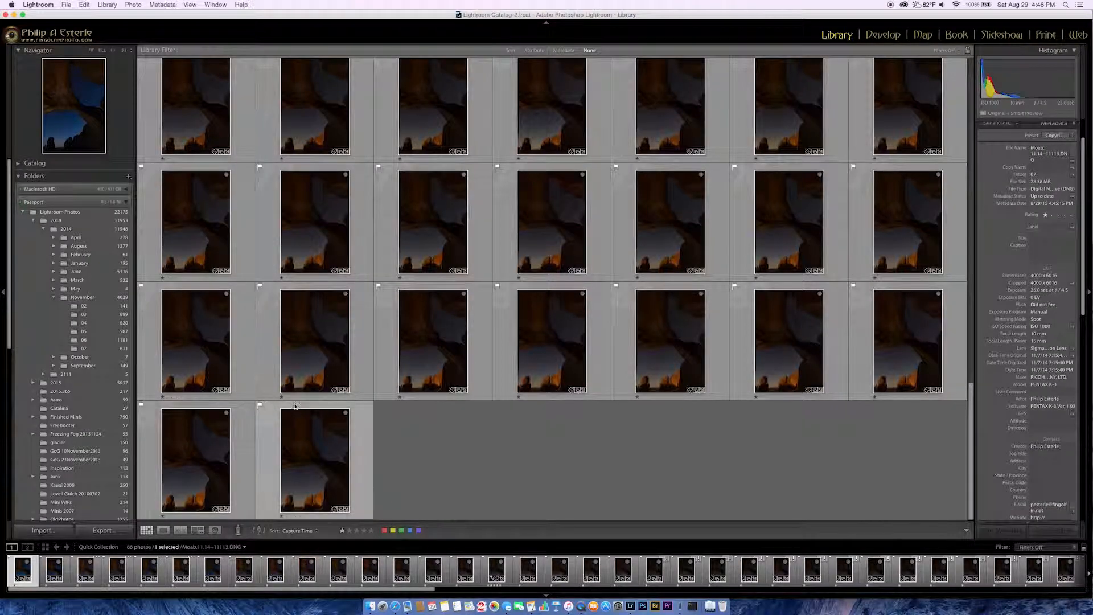
{"action": "key", "text": "super+a"}
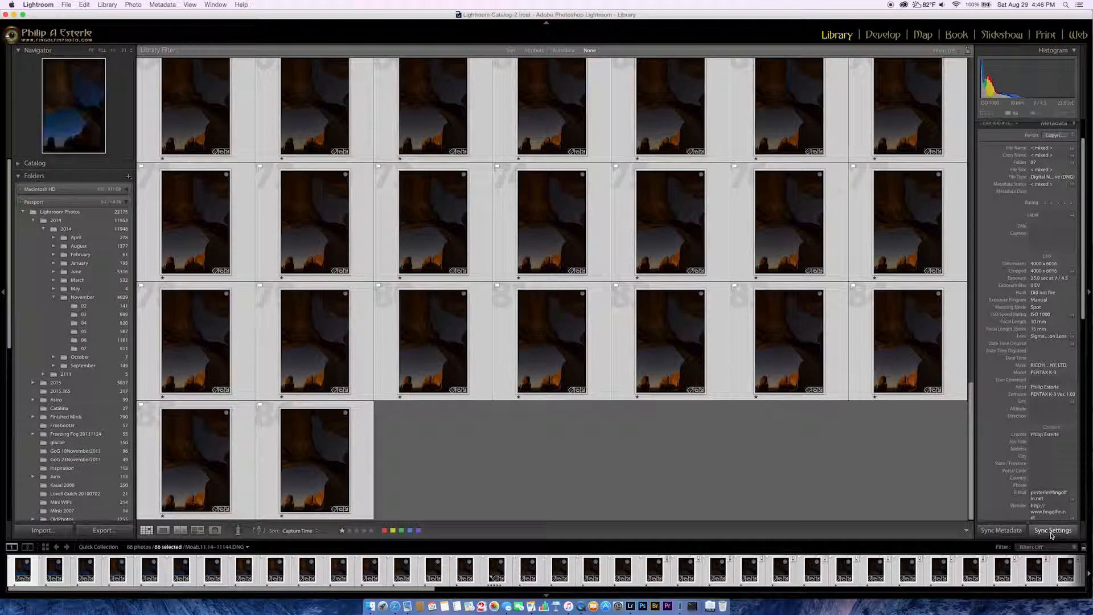
{"action": "left_click", "coordinate": [1052, 531]}
{"action": "left_click", "coordinate": [691, 194]}
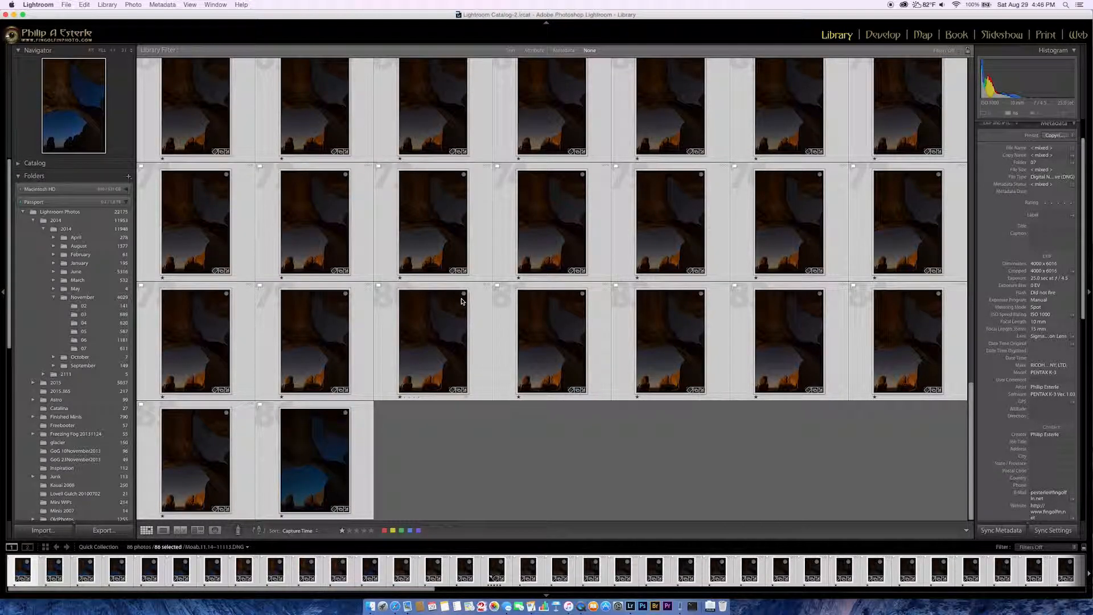
Examine the final frames of the series one by one at large size, comparing the sky and star positions between them.
{"action": "scroll", "coordinate": [462, 301], "scroll_direction": "up", "scroll_amount": 15}
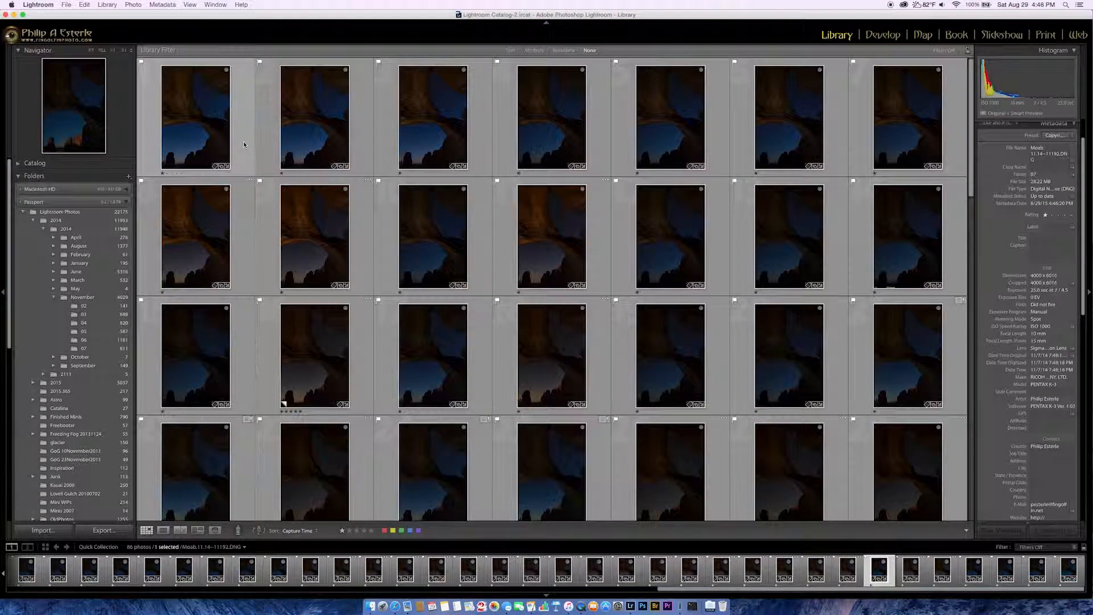
{"action": "key", "text": "e"}
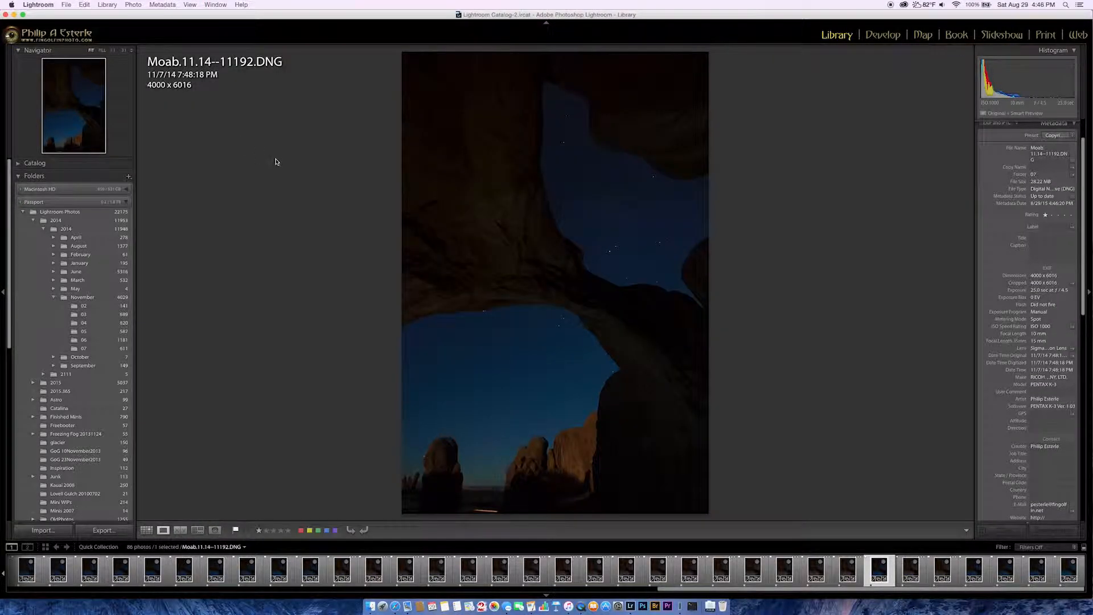
{"action": "key", "text": "Right"}
{"action": "key", "text": "Right"}
{"action": "key", "text": "Right"}
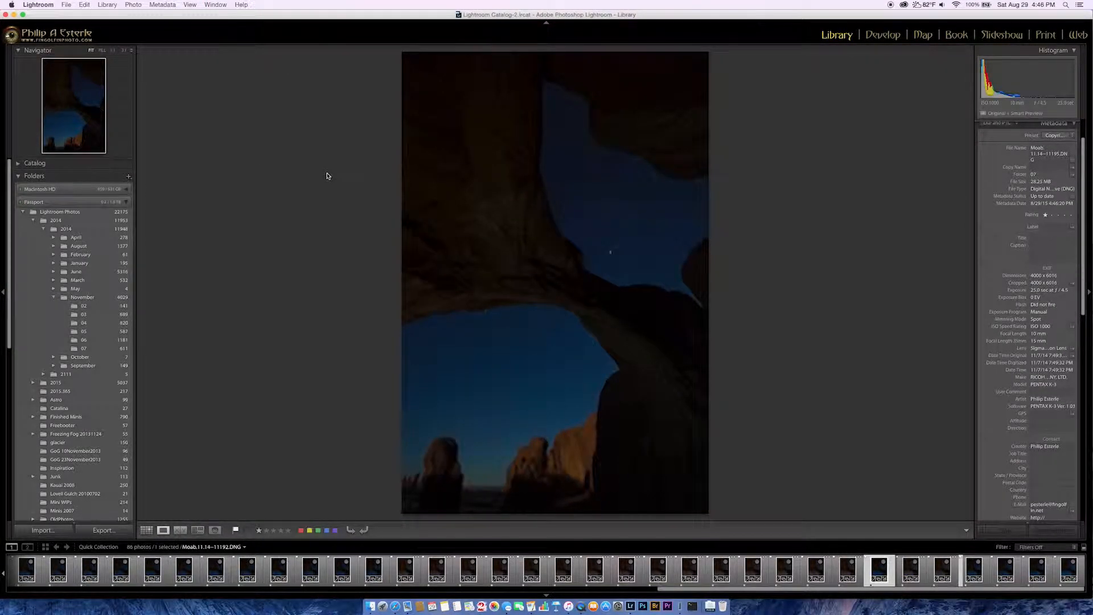
{"action": "key", "text": "Right"}
{"action": "key", "text": "Right"}
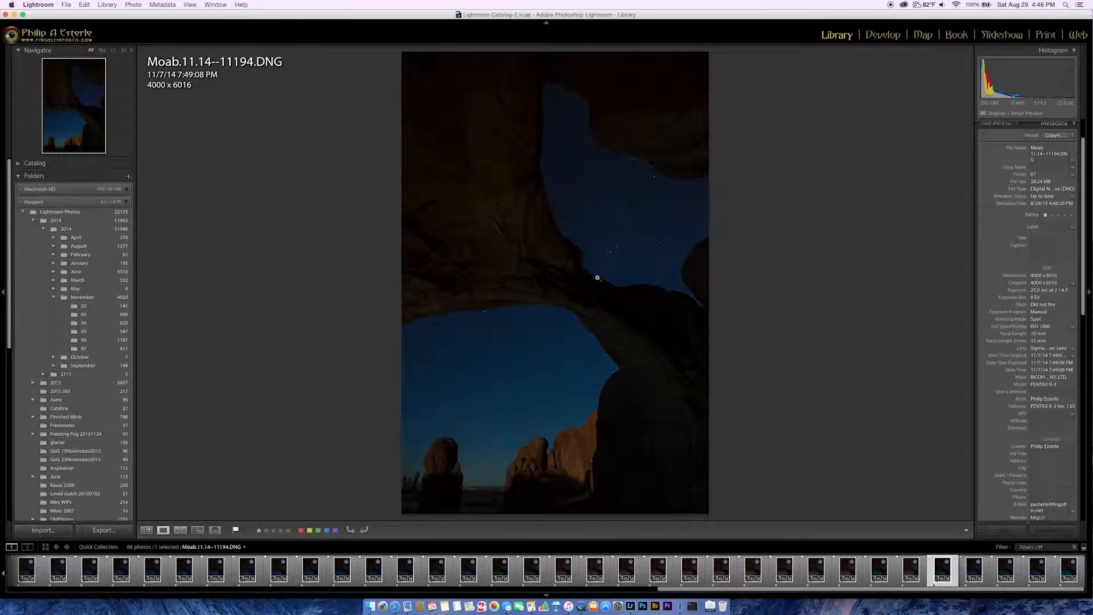
{"action": "key", "text": "Right"}
{"action": "key", "text": "Left"}
{"action": "key", "text": "Right"}
{"action": "key", "text": "Left"}
{"action": "key", "text": "Right"}
{"action": "key", "text": "Right"}
{"action": "key", "text": "Right"}
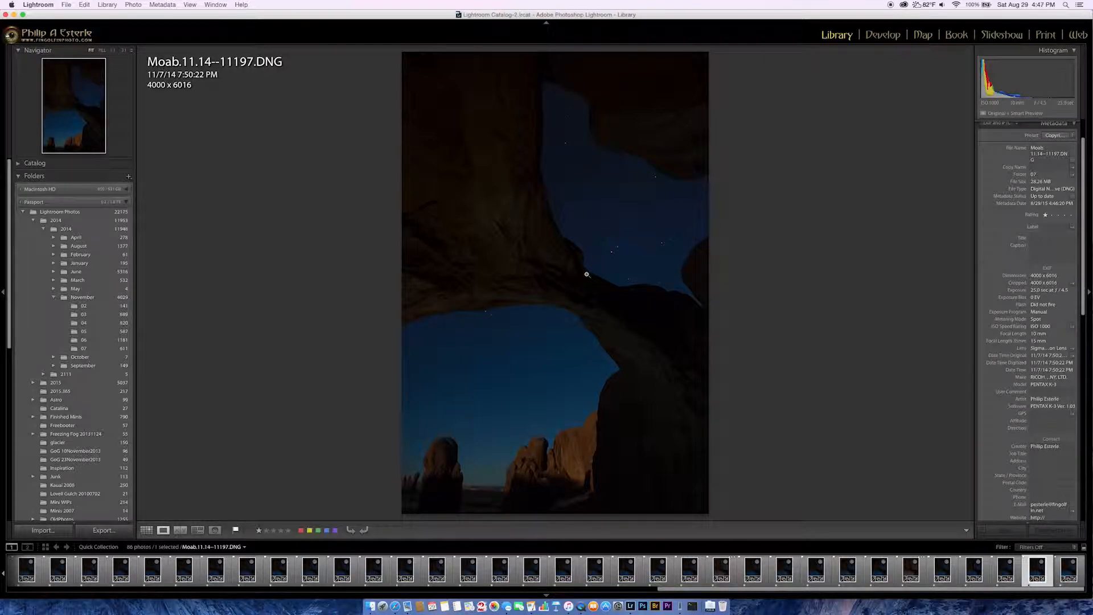
{"action": "key", "text": "Right"}
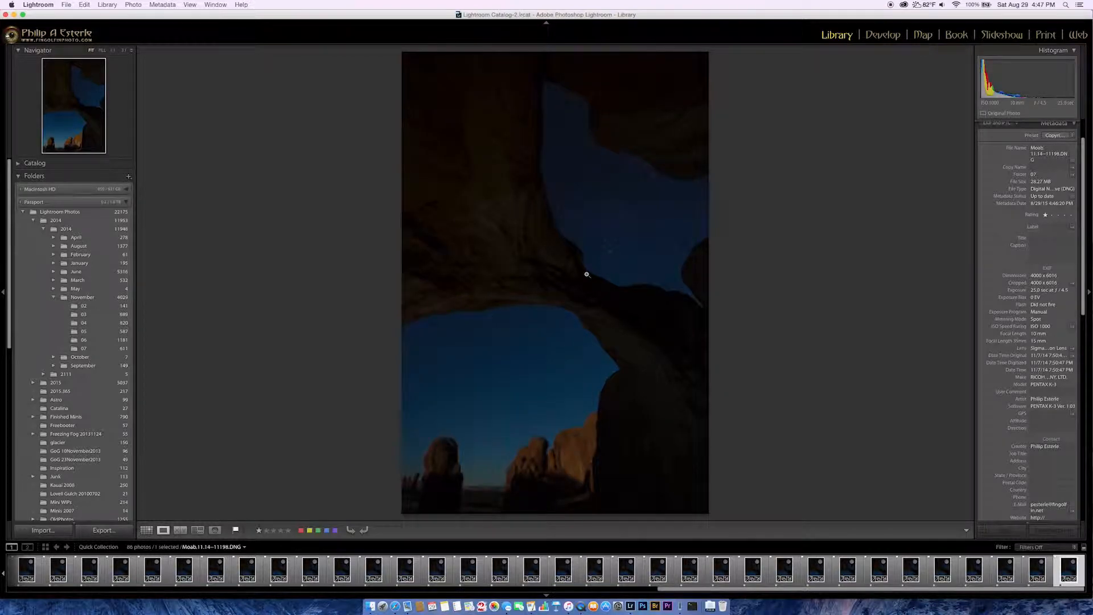
Review the series backwards from its last frame, checking the sky for light trails and the rocks for lighting changes.
{"action": "key", "text": "Left"}
{"action": "key", "text": "Left"}
{"action": "key", "text": "Left"}
{"action": "key", "text": "Left"}
{"action": "key", "text": "Left"}
{"action": "key", "text": "Left"}
{"action": "key", "text": "Left"}
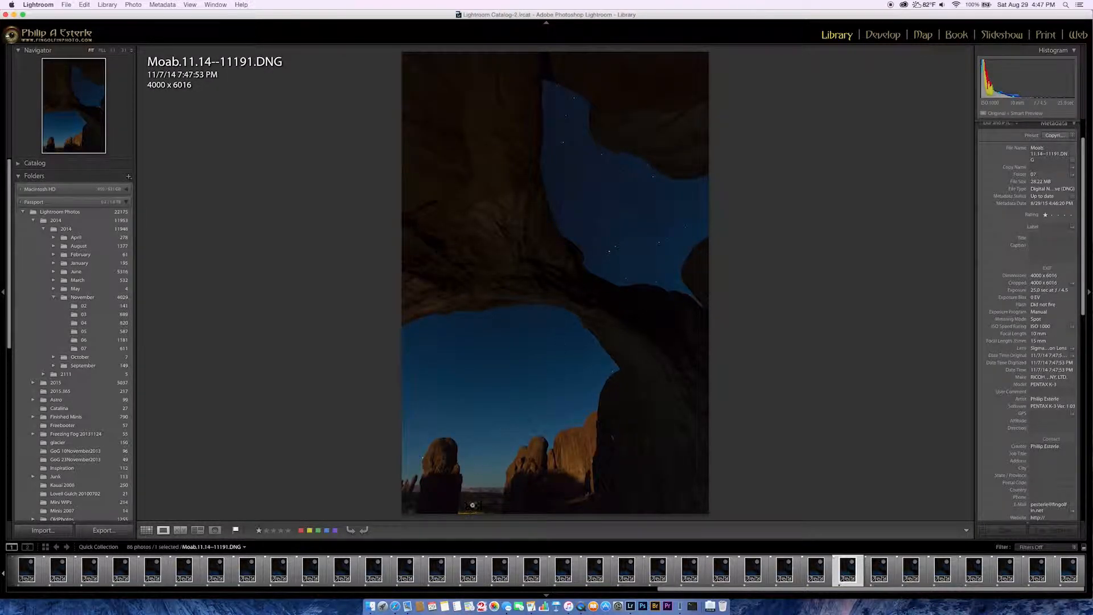
{"action": "key", "text": "Left"}
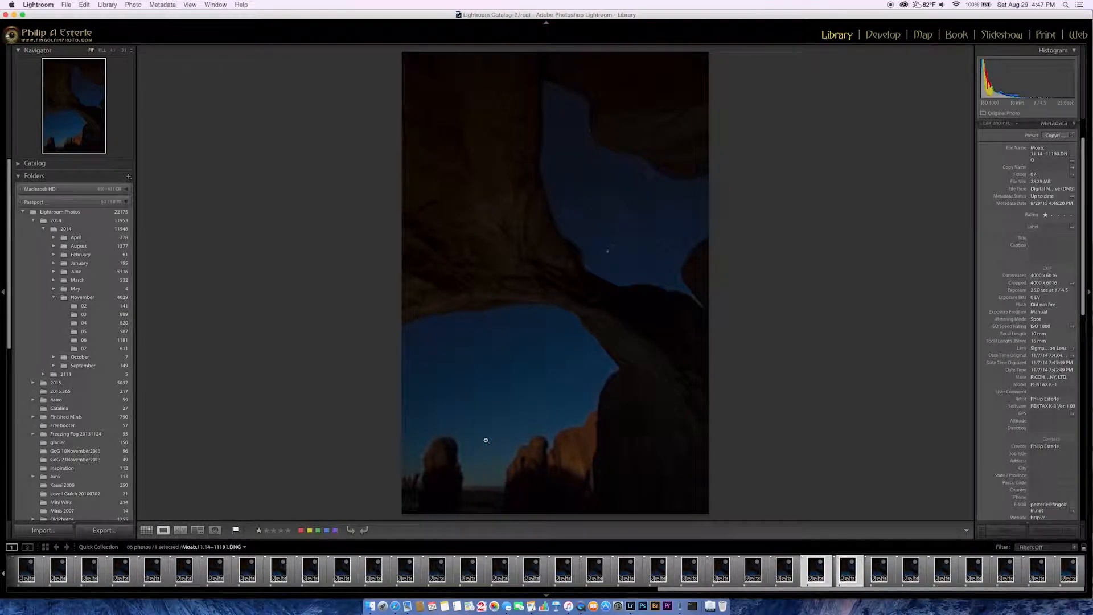
{"action": "key", "text": "Left"}
{"action": "key", "text": "Left"}
{"action": "key", "text": "Left"}
{"action": "key", "text": "Left"}
{"action": "key", "text": "Left"}
{"action": "key", "text": "Left"}
{"action": "key", "text": "Left"}
{"action": "key", "text": "Left"}
{"action": "key", "text": "Left"}
{"action": "key", "text": "Left"}
{"action": "key", "text": "Left"}
{"action": "key", "text": "Left"}
{"action": "key", "text": "Left"}
{"action": "key", "text": "Left"}
{"action": "key", "text": "Left"}
{"action": "key", "text": "Left"}
{"action": "key", "text": "Left"}
{"action": "key", "text": "Left"}
{"action": "key", "text": "Left"}
{"action": "key", "text": "Left"}
{"action": "key", "text": "Left"}
{"action": "key", "text": "Left"}
{"action": "key", "text": "Left"}
{"action": "key", "text": "Left"}
{"action": "key", "text": "Left"}
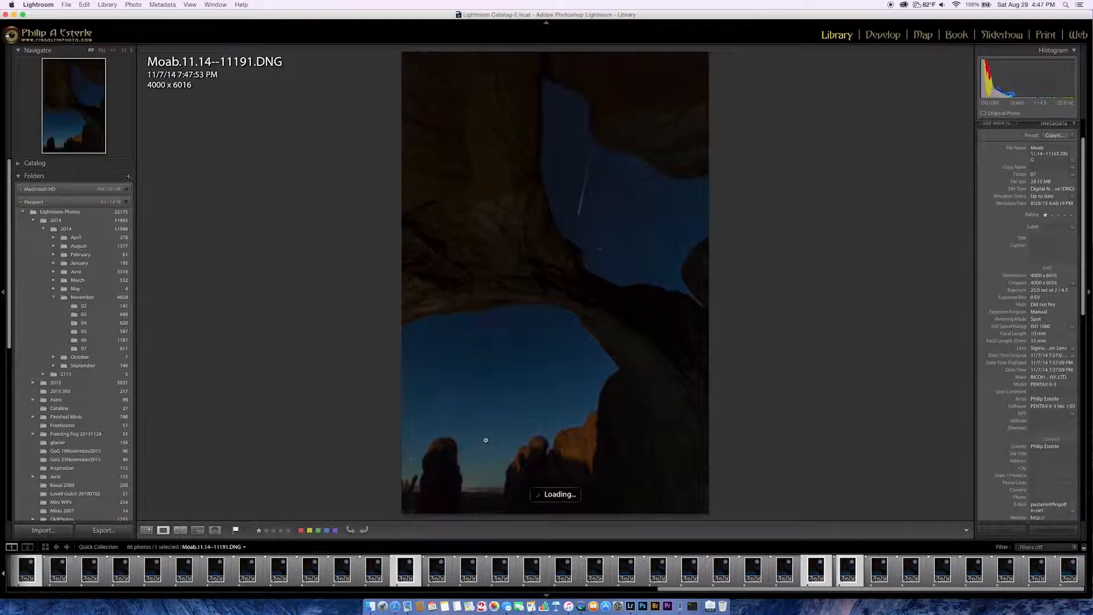
{"action": "key", "text": "Left"}
{"action": "key", "text": "Left"}
{"action": "key", "text": "Left"}
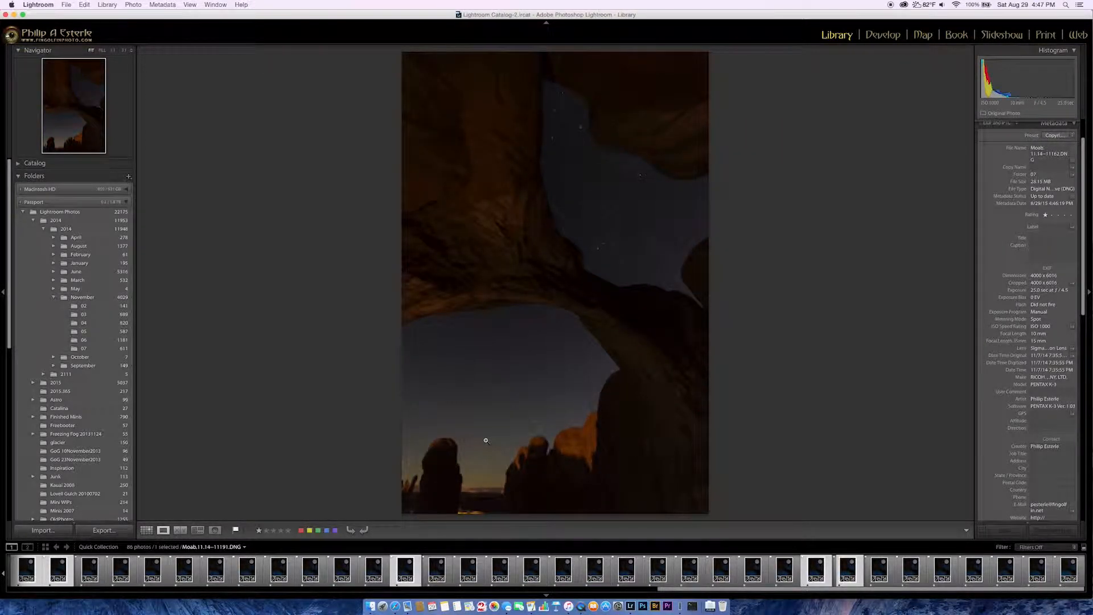
{"action": "key", "text": "Left"}
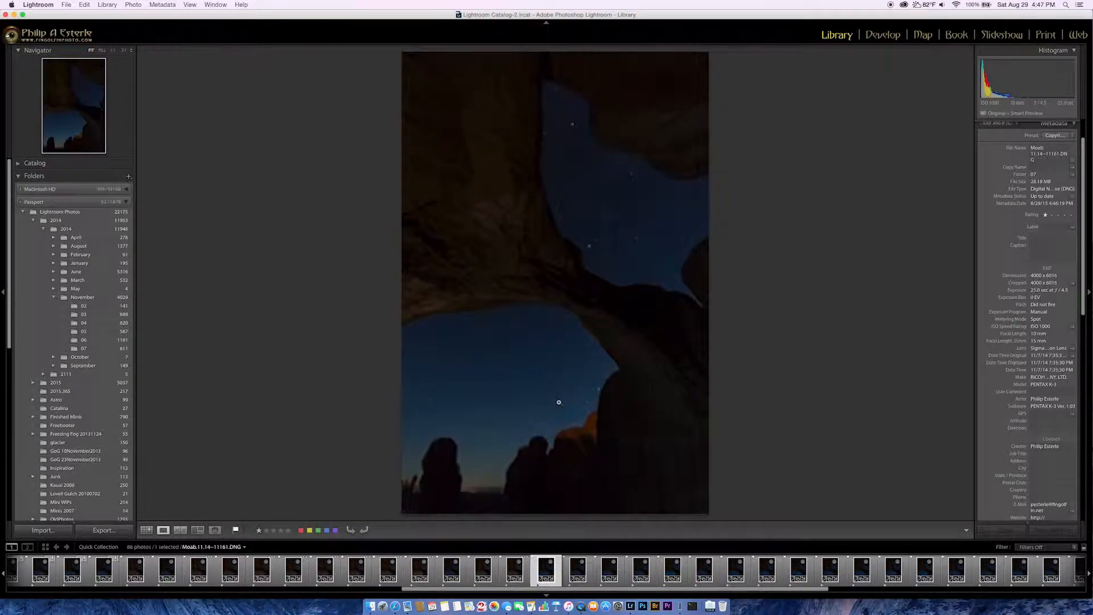
{"action": "key", "text": "Left"}
{"action": "key", "text": "Left"}
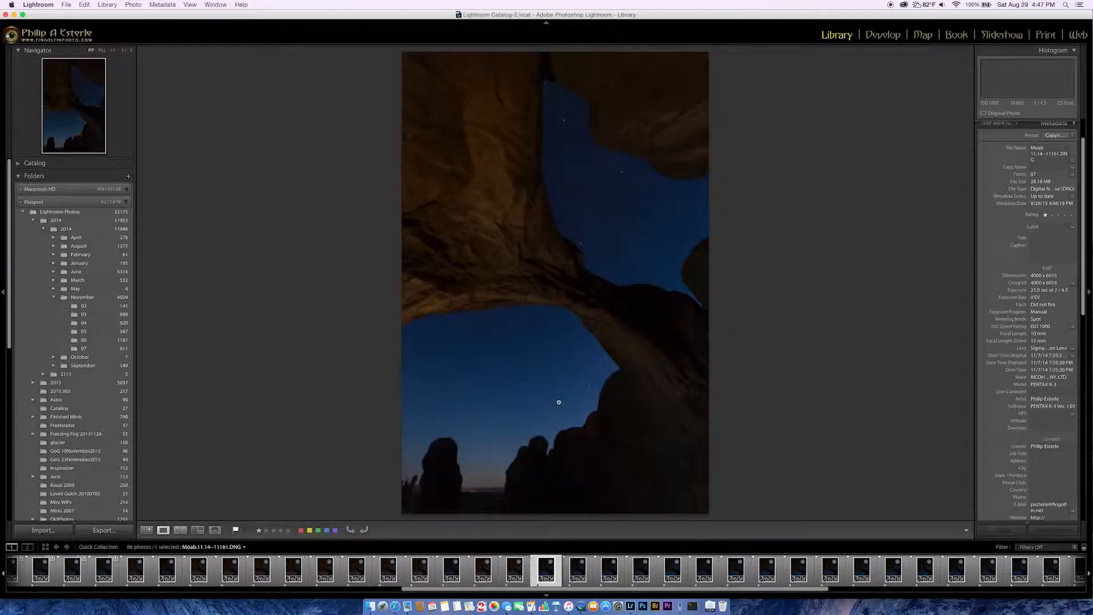
Select the first fourteen photos in the grid and open them as layers in Photoshop.
{"action": "key", "text": "g"}
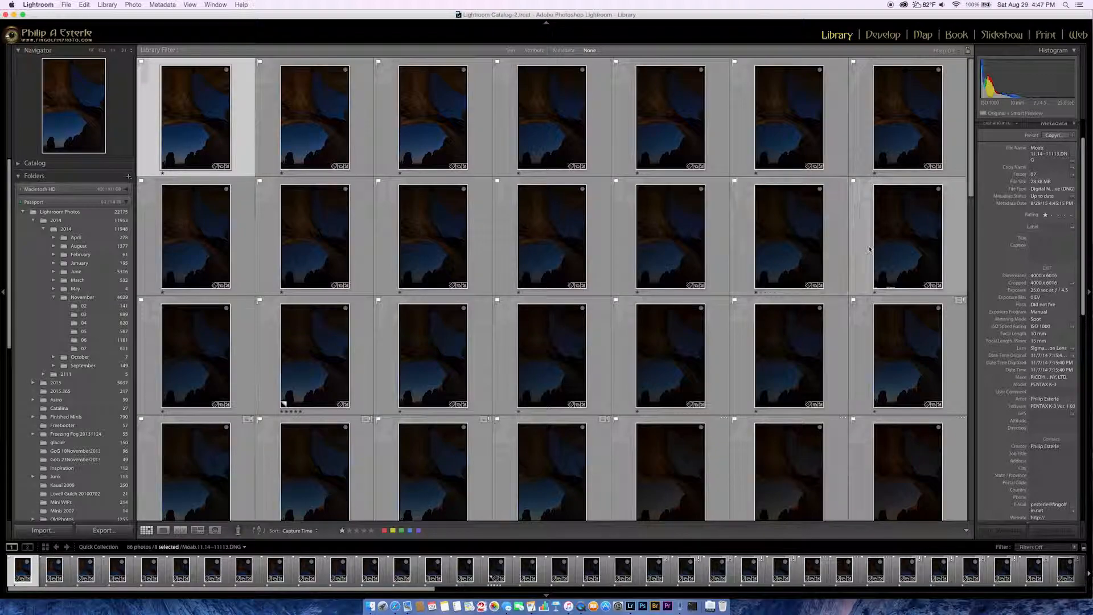
{"action": "left_click", "coordinate": [870, 249], "text": "shift"}
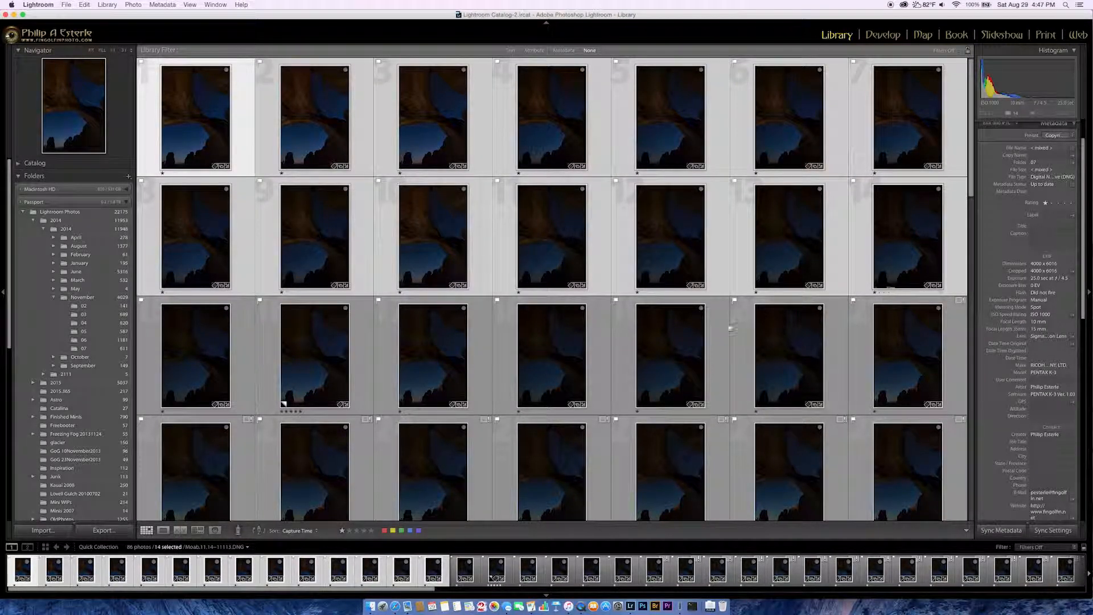
{"action": "right_click", "coordinate": [507, 133]}
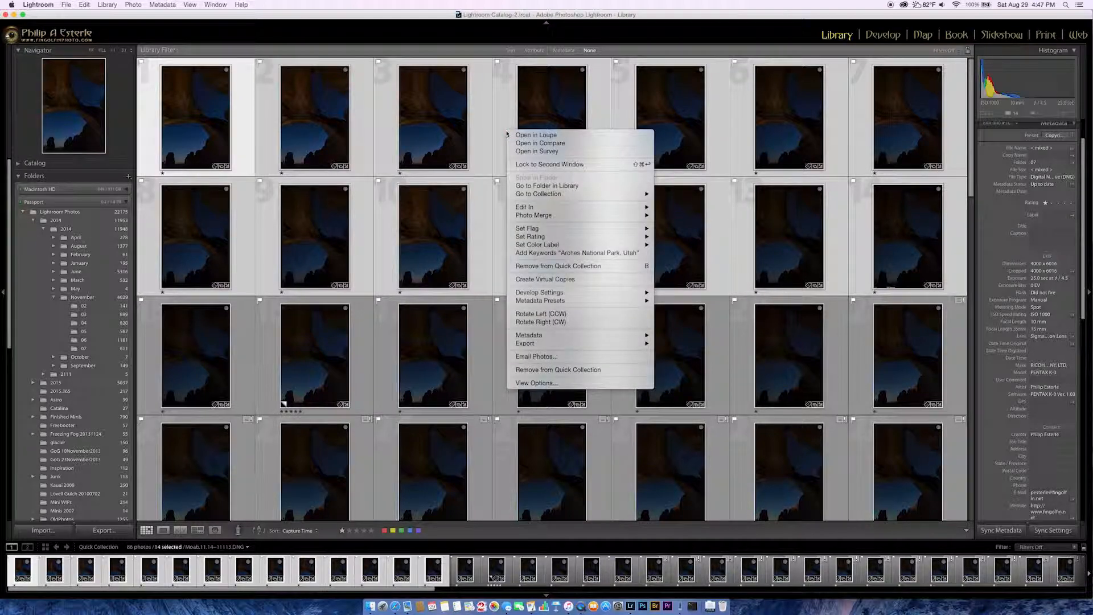
{"action": "mouse_move", "coordinate": [522, 207]}
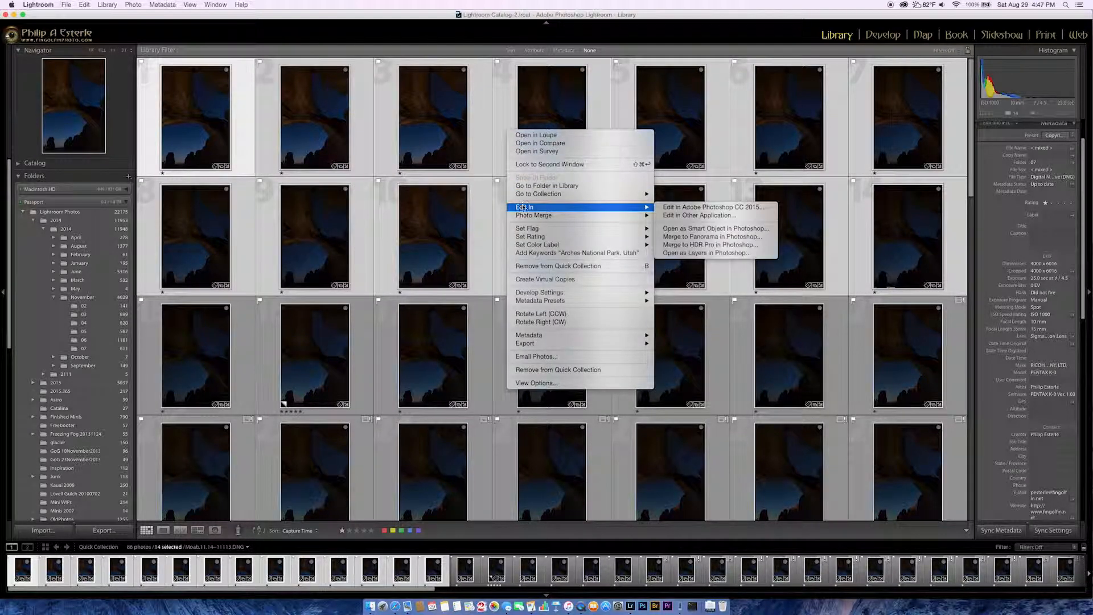
{"action": "left_click", "coordinate": [715, 256]}
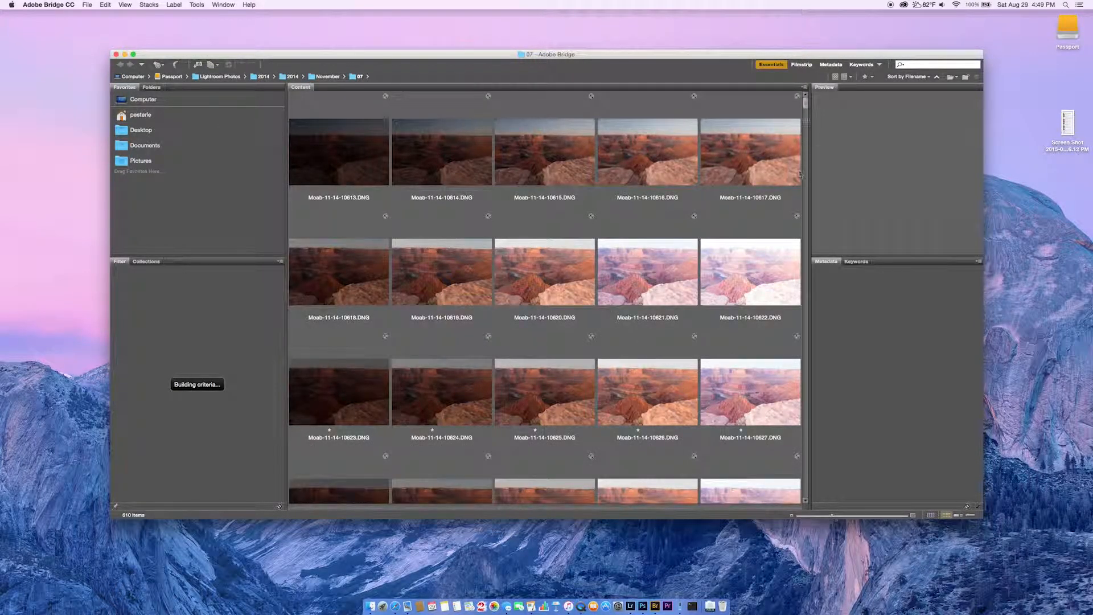
In Bridge, select the frames Moab.11.14--11113.DNG through Moab.11.14--11126.DNG and load them into Photoshop as layers.
{"action": "scroll", "coordinate": [805, 117], "scroll_direction": "down", "scroll_amount": 3}
{"action": "left_click_drag", "start_coordinate": [820, 262], "coordinate": [804, 404]}
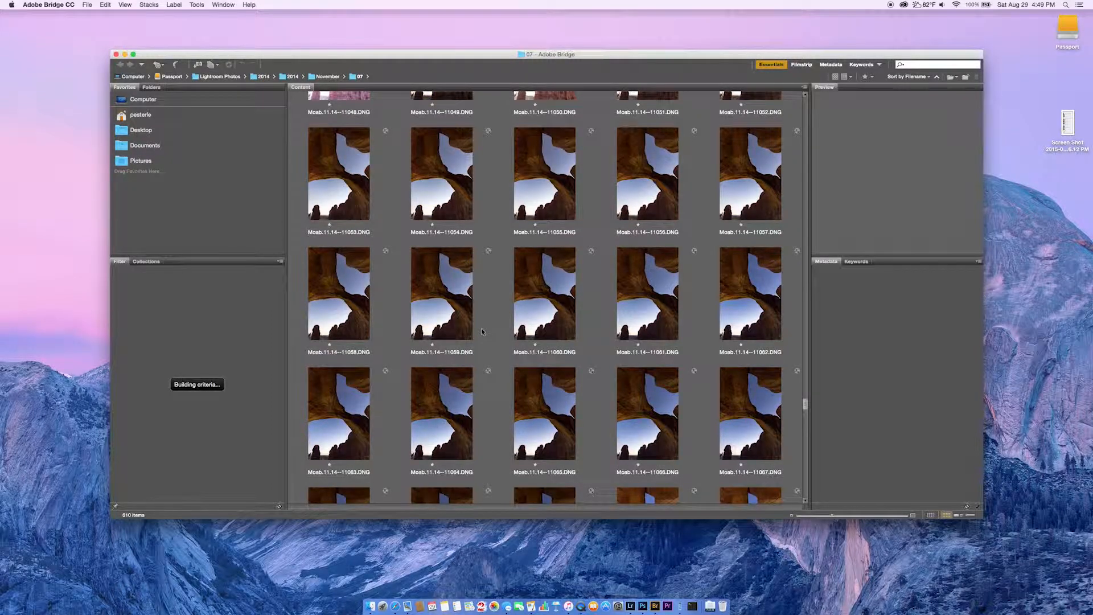
{"action": "scroll", "coordinate": [481, 332], "scroll_direction": "down", "scroll_amount": 6}
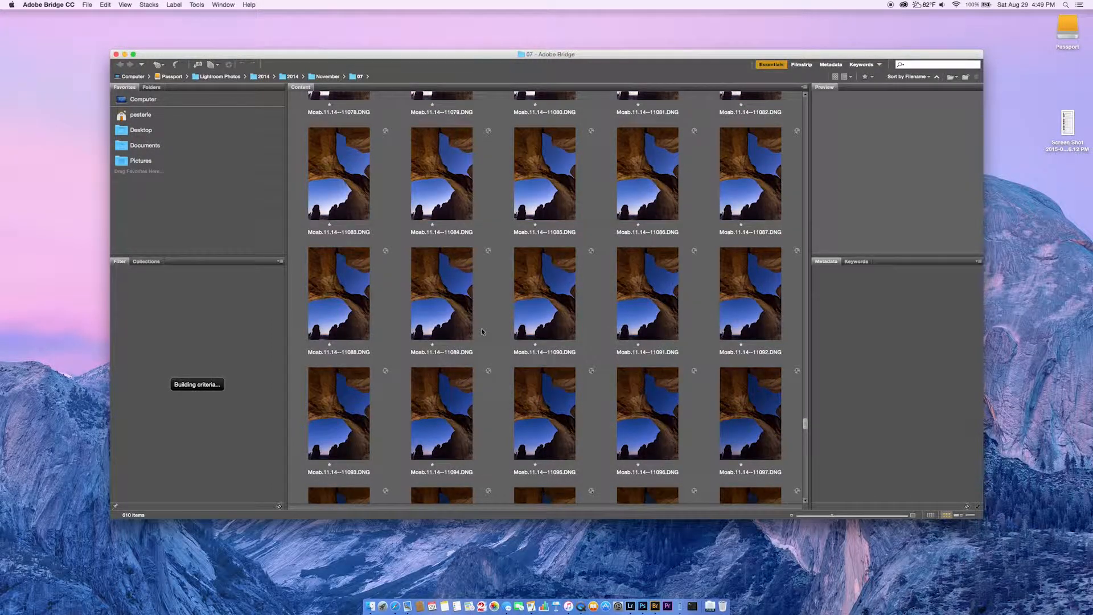
{"action": "scroll", "coordinate": [482, 332], "scroll_direction": "down", "scroll_amount": 5}
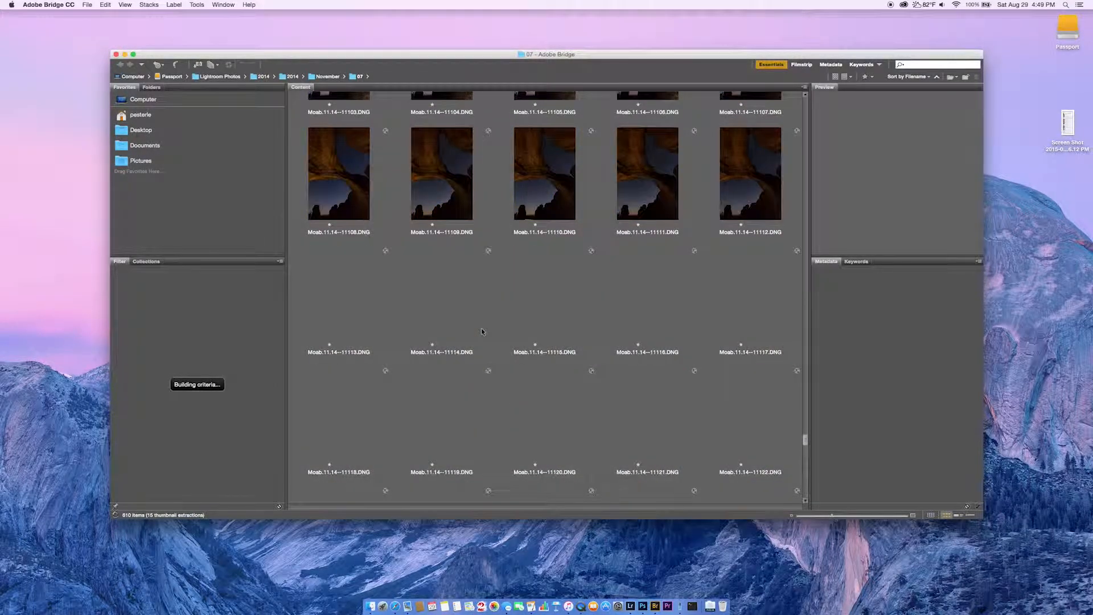
{"action": "left_click", "coordinate": [377, 292]}
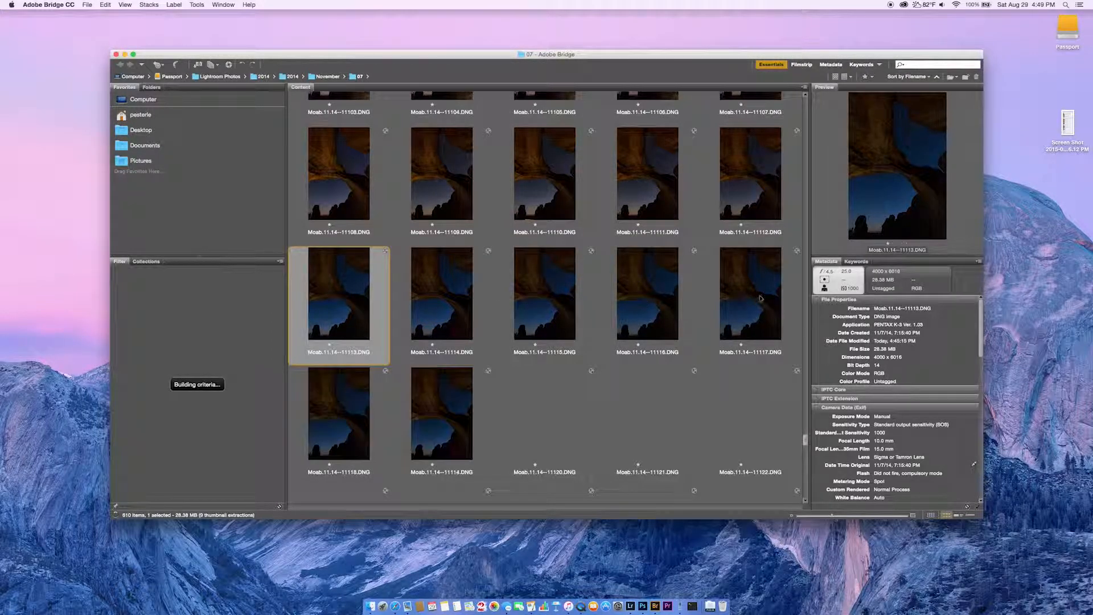
{"action": "scroll", "coordinate": [538, 264], "scroll_direction": "down", "scroll_amount": 2}
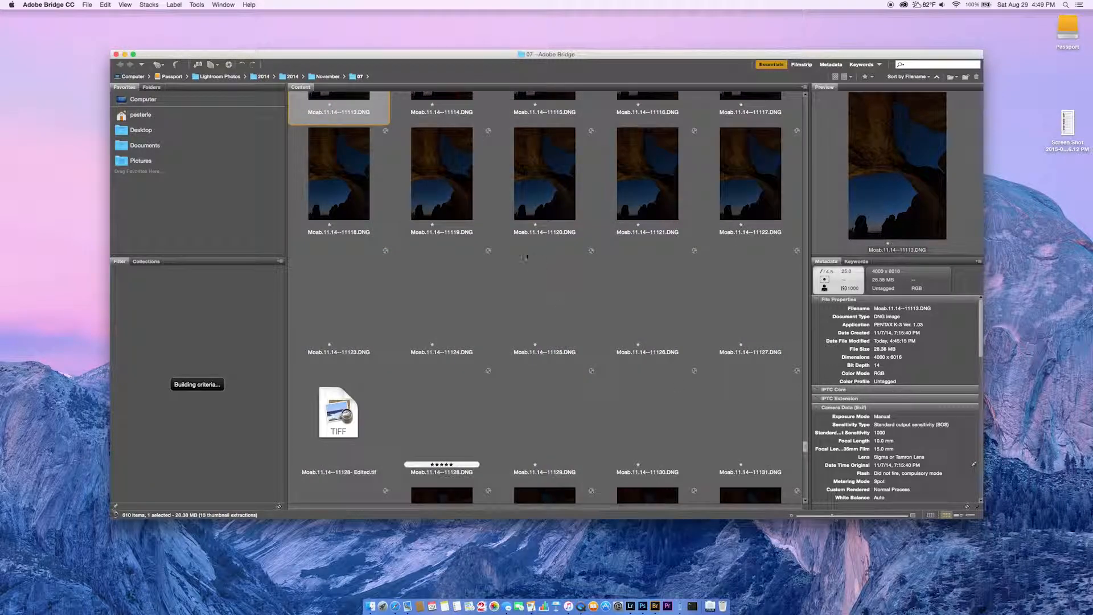
{"action": "left_click", "coordinate": [670, 294], "text": "shift"}
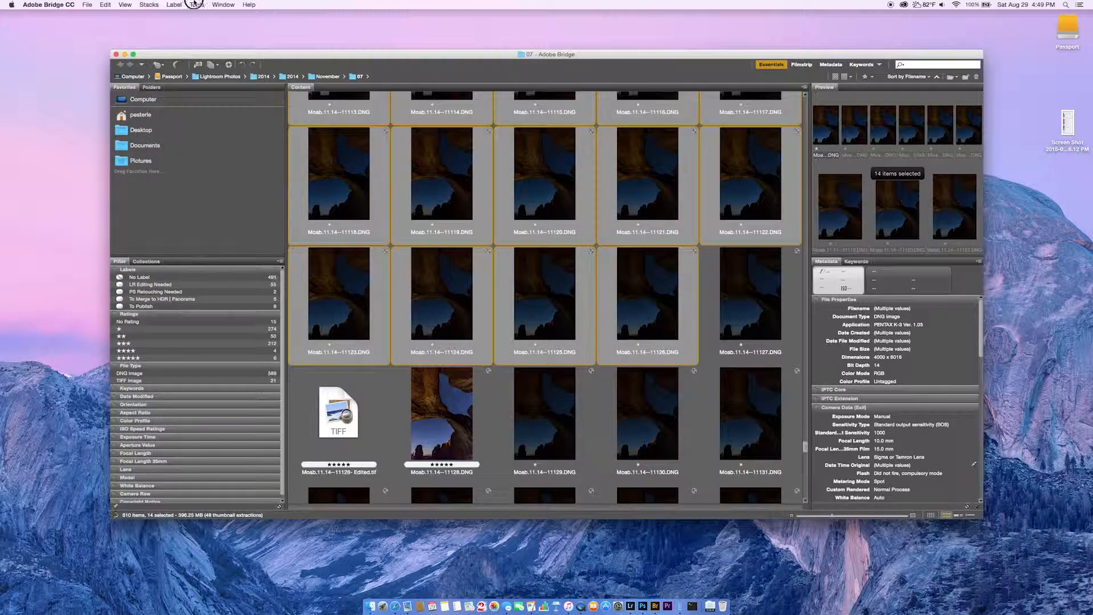
{"action": "left_click", "coordinate": [197, 4]}
{"action": "mouse_move", "coordinate": [228, 79]}
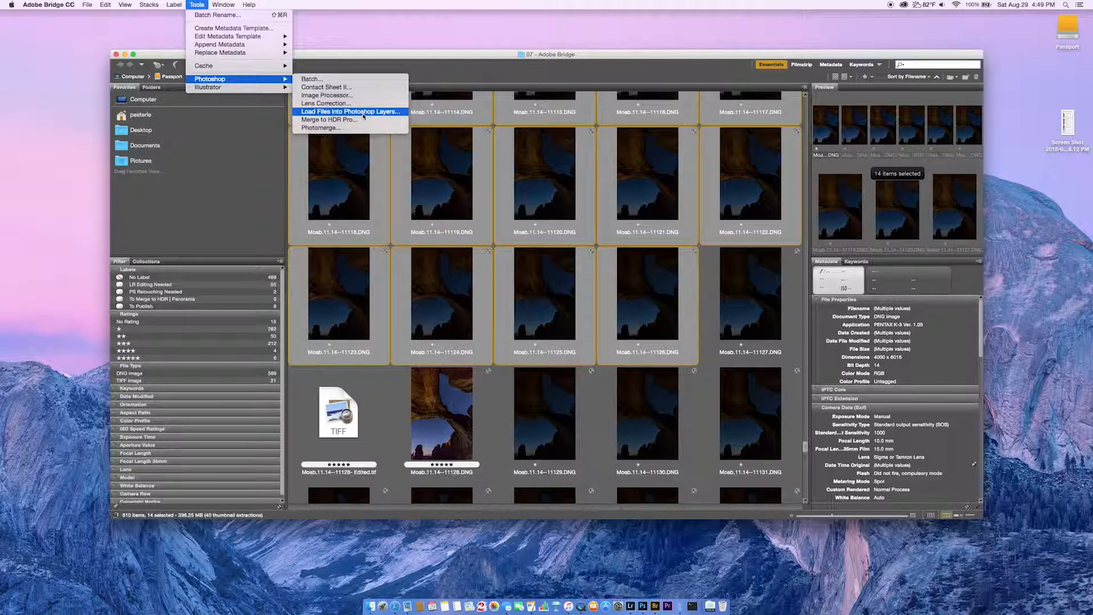
{"action": "left_click", "coordinate": [364, 112]}
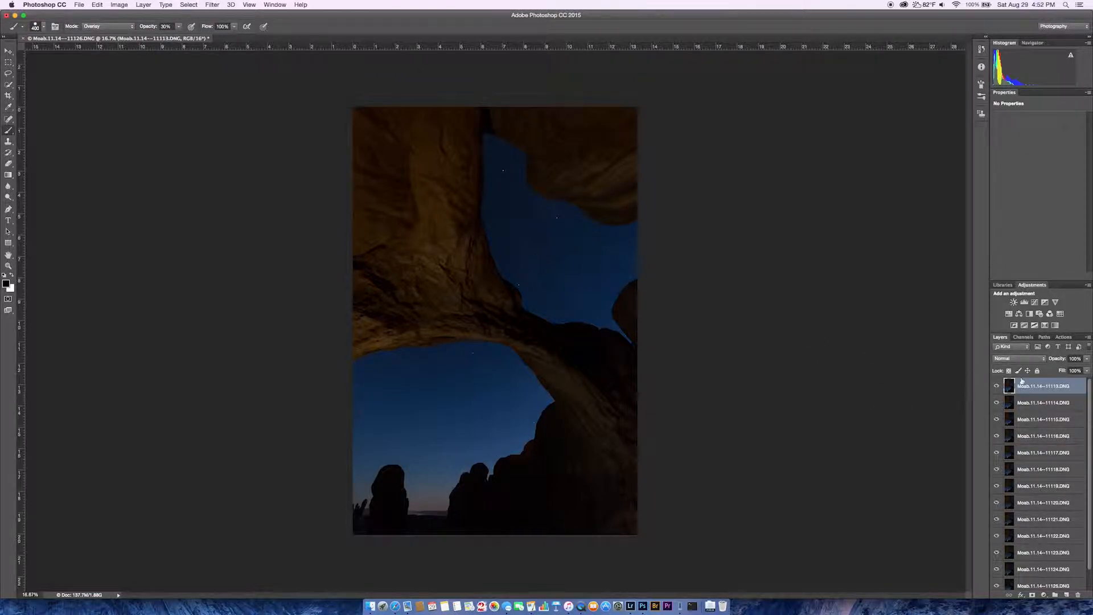
Extend the layer list upwards until every loaded frame fits in it.
{"action": "key", "text": "super+minus"}
{"action": "scroll", "coordinate": [817, 369], "scroll_direction": "down", "scroll_amount": 3}
{"action": "scroll", "coordinate": [817, 369], "scroll_direction": "up", "scroll_amount": 5}
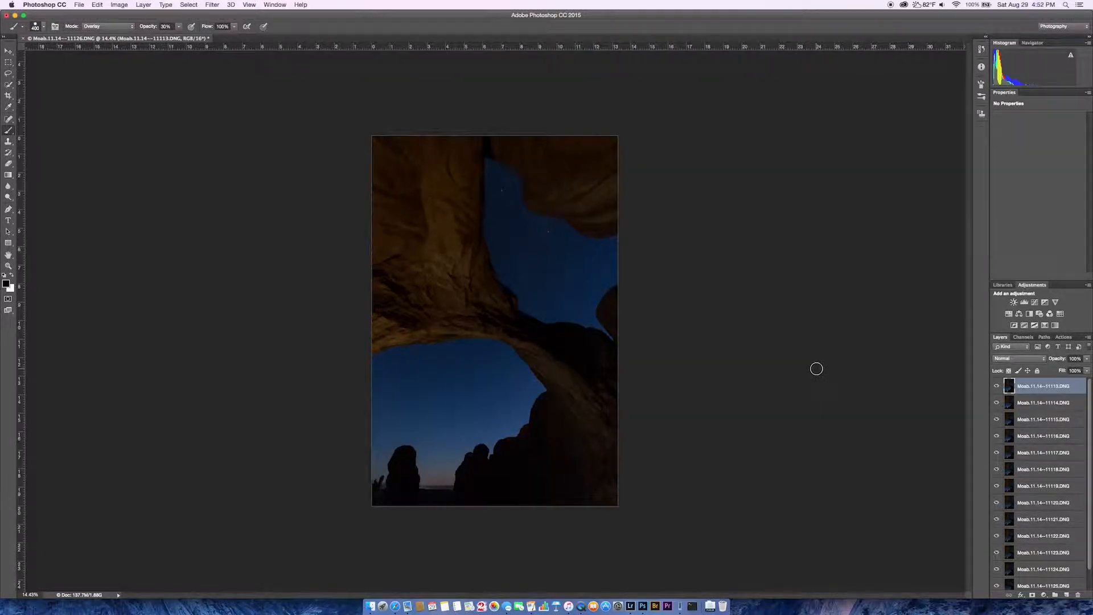
{"action": "mouse_move", "coordinate": [1089, 390]}
{"action": "left_mouse_down"}
{"action": "mouse_move", "coordinate": [1089, 452]}
{"action": "mouse_move", "coordinate": [1090, 387]}
{"action": "left_mouse_up"}
{"action": "left_click_drag", "start_coordinate": [1075, 336], "coordinate": [1069, 237]}
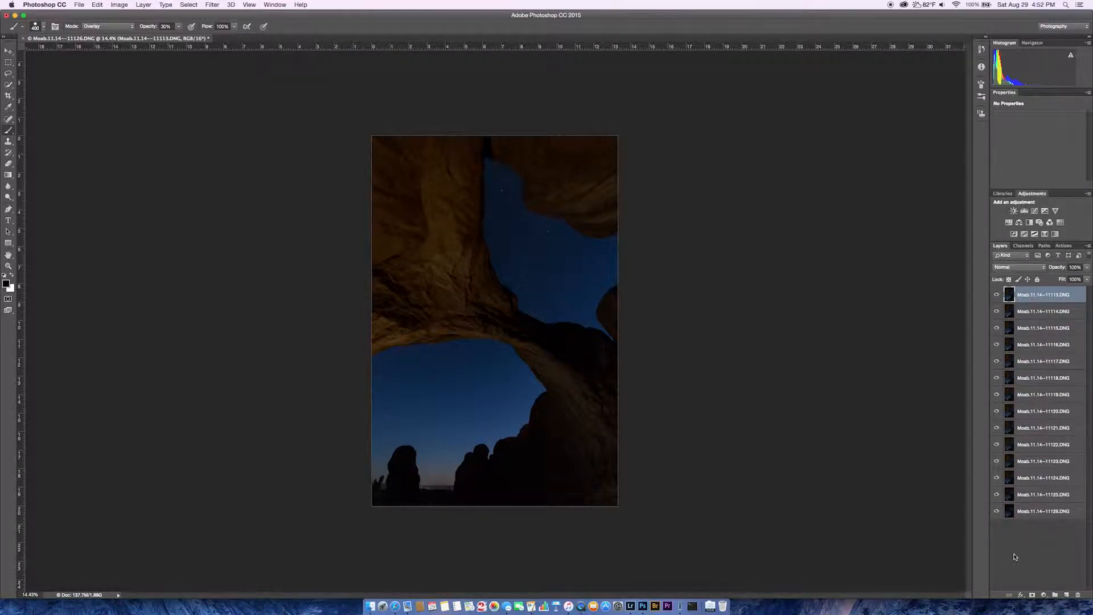
Set the blend mode of all layers except the bottommost one to Lighten.
{"action": "scroll", "coordinate": [492, 263], "scroll_direction": "up", "scroll_amount": 5}
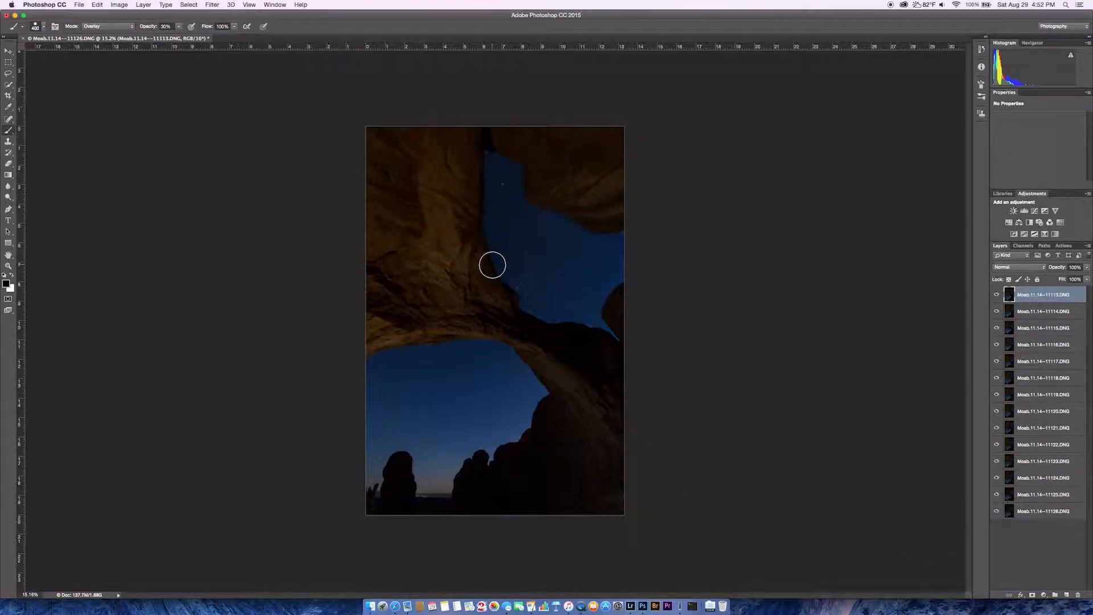
{"action": "scroll", "coordinate": [492, 265], "scroll_direction": "down", "scroll_amount": 2}
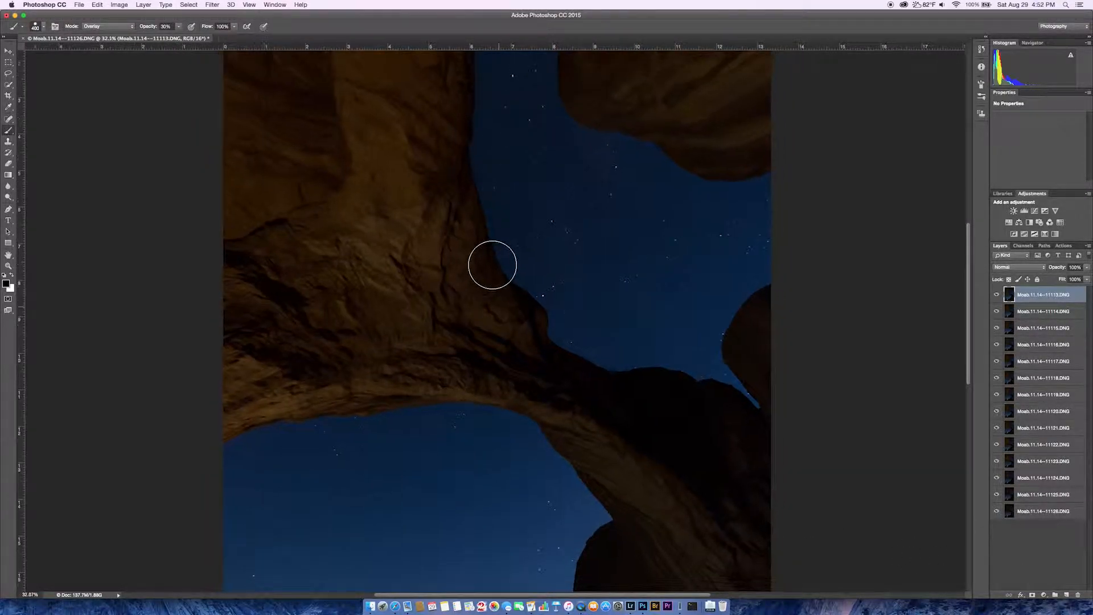
{"action": "scroll", "coordinate": [492, 264], "scroll_direction": "down", "scroll_amount": 2}
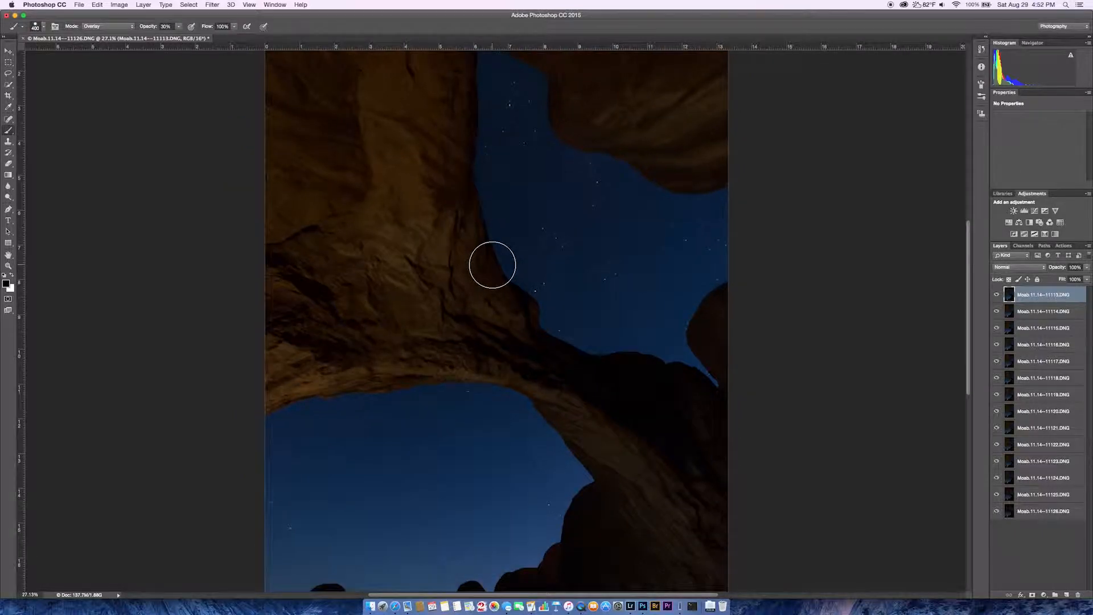
{"action": "scroll", "coordinate": [492, 265], "scroll_direction": "down", "scroll_amount": 1}
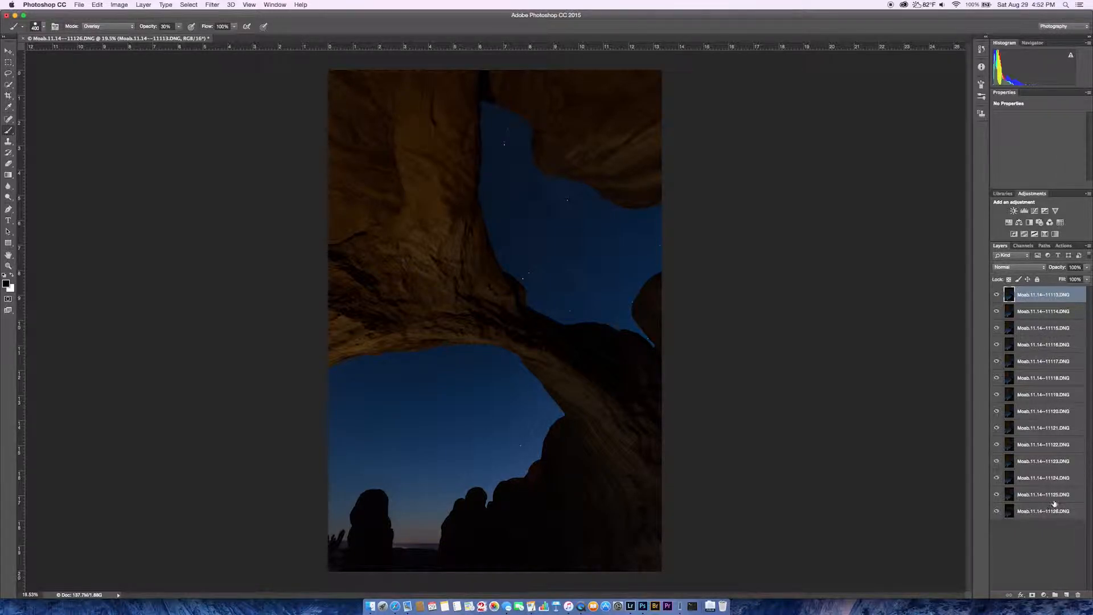
{"action": "left_click", "coordinate": [1078, 494], "text": "shift"}
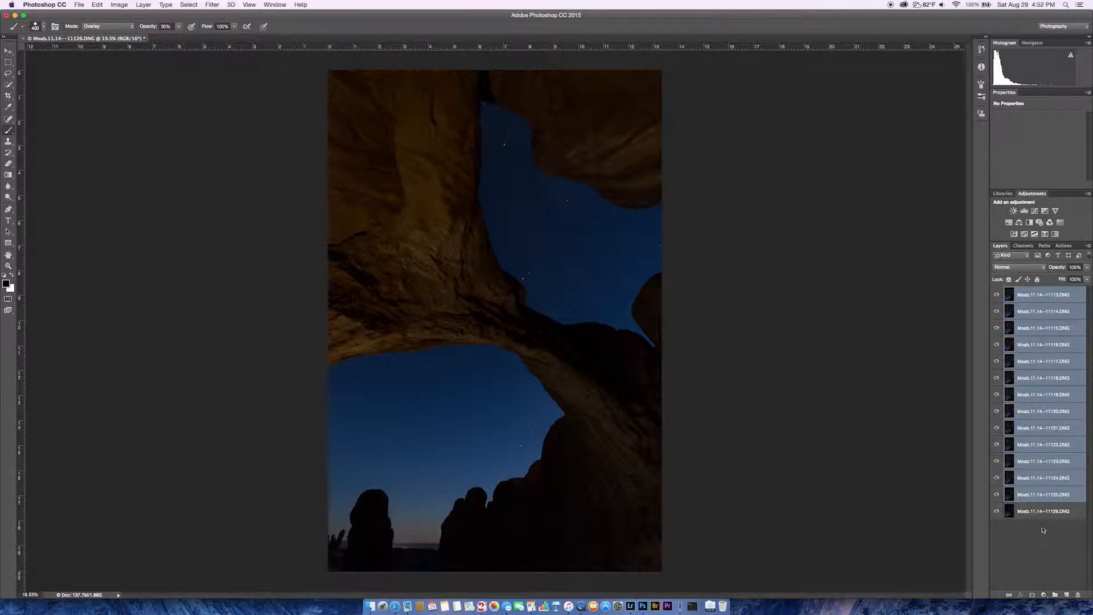
{"action": "left_click", "coordinate": [1015, 268]}
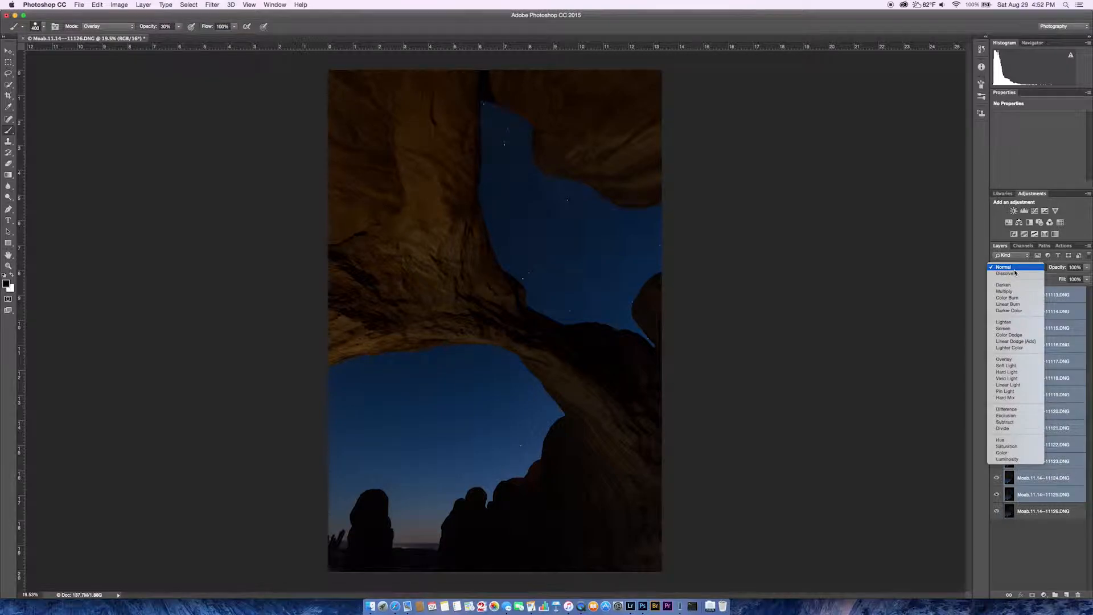
{"action": "left_click", "coordinate": [1013, 324]}
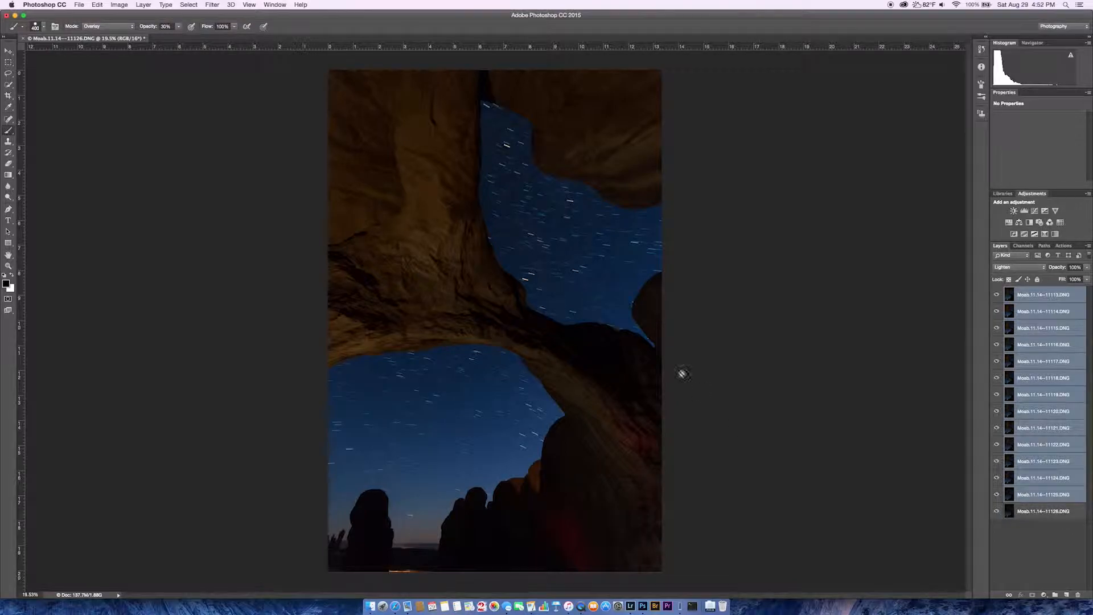
Examine the blended image for star trails in both sky openings and stray light on the lower rocks.
{"action": "scroll", "coordinate": [539, 261], "scroll_direction": "up", "scroll_amount": 2}
{"action": "scroll", "coordinate": [539, 262], "scroll_direction": "up", "scroll_amount": 8}
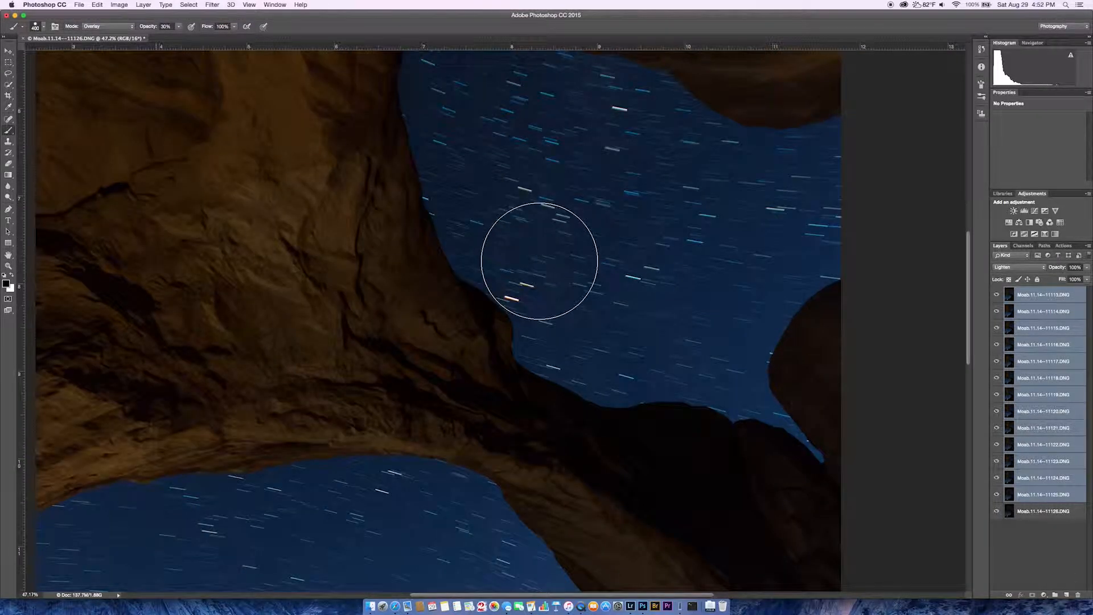
{"action": "scroll", "coordinate": [540, 261], "scroll_direction": "down", "scroll_amount": 8}
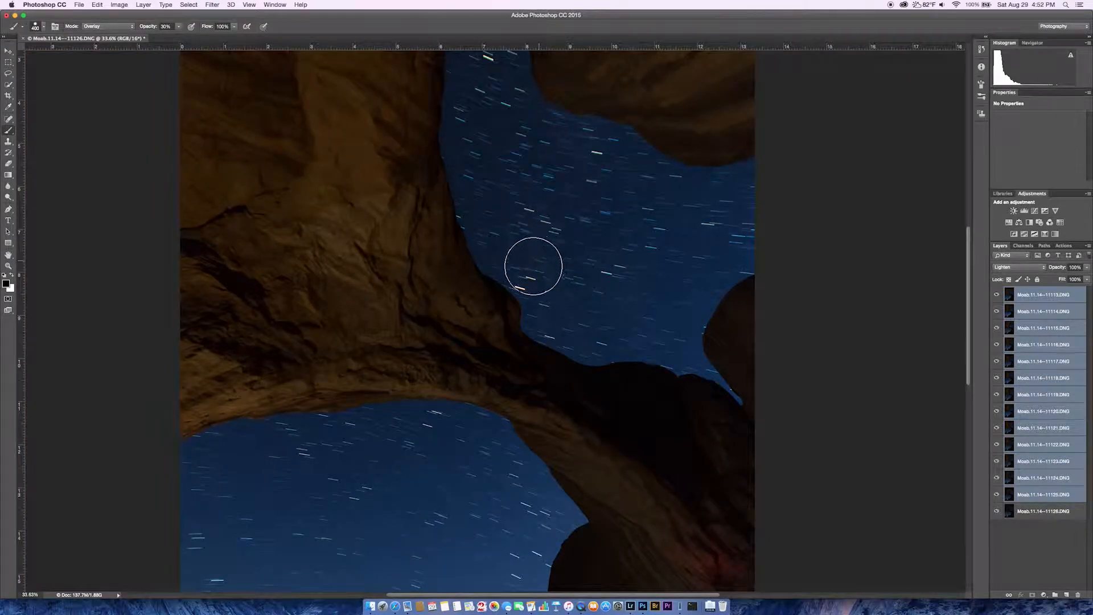
{"action": "left_click_drag", "start_coordinate": [504, 374], "coordinate": [493, 175]}
{"action": "left_click_drag", "start_coordinate": [508, 347], "coordinate": [464, 200]}
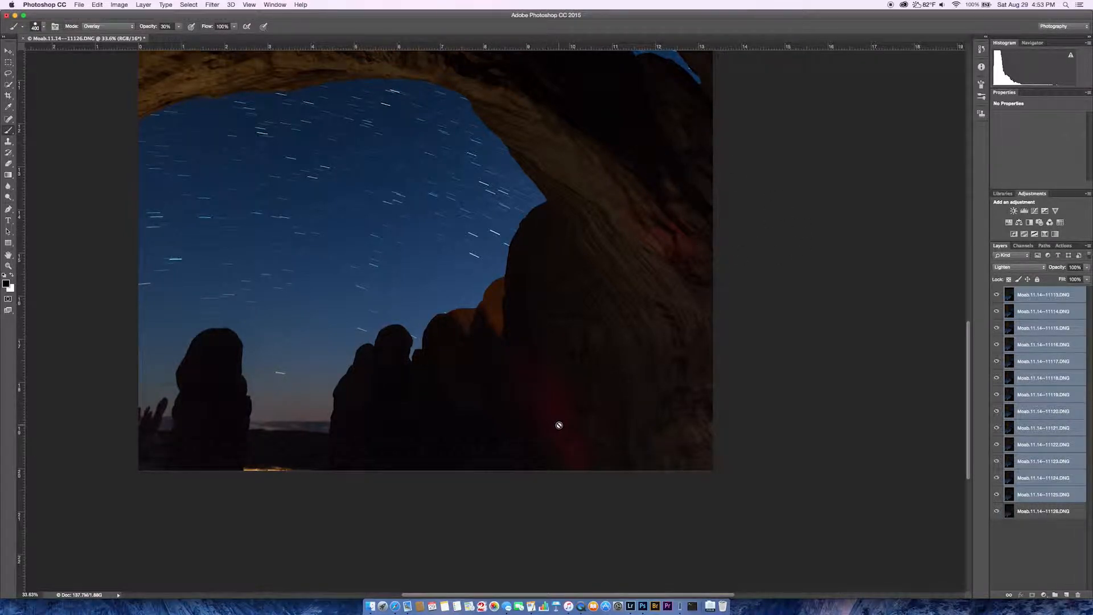
{"action": "left_click", "coordinate": [682, 244]}
{"action": "left_click", "coordinate": [610, 194]}
{"action": "left_click_drag", "start_coordinate": [297, 356], "coordinate": [349, 498]}
{"action": "left_click_drag", "start_coordinate": [447, 320], "coordinate": [440, 449]}
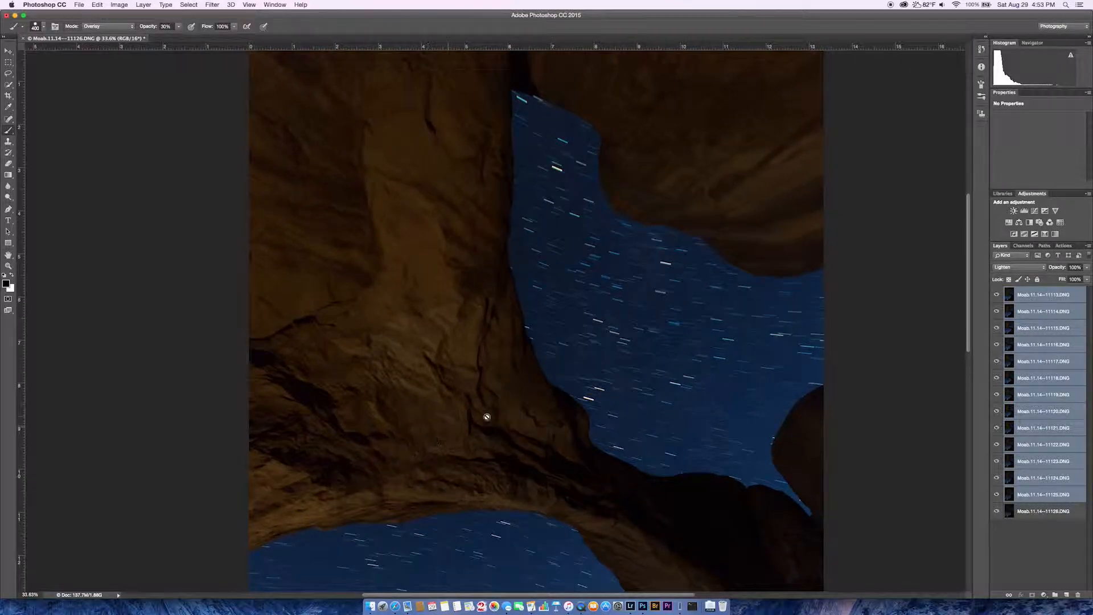
Inspect the star trails close up throughout the upper sky opening, checking their continuity and the adjoining rock edges.
{"action": "scroll", "coordinate": [676, 320], "scroll_direction": "up", "scroll_amount": 6}
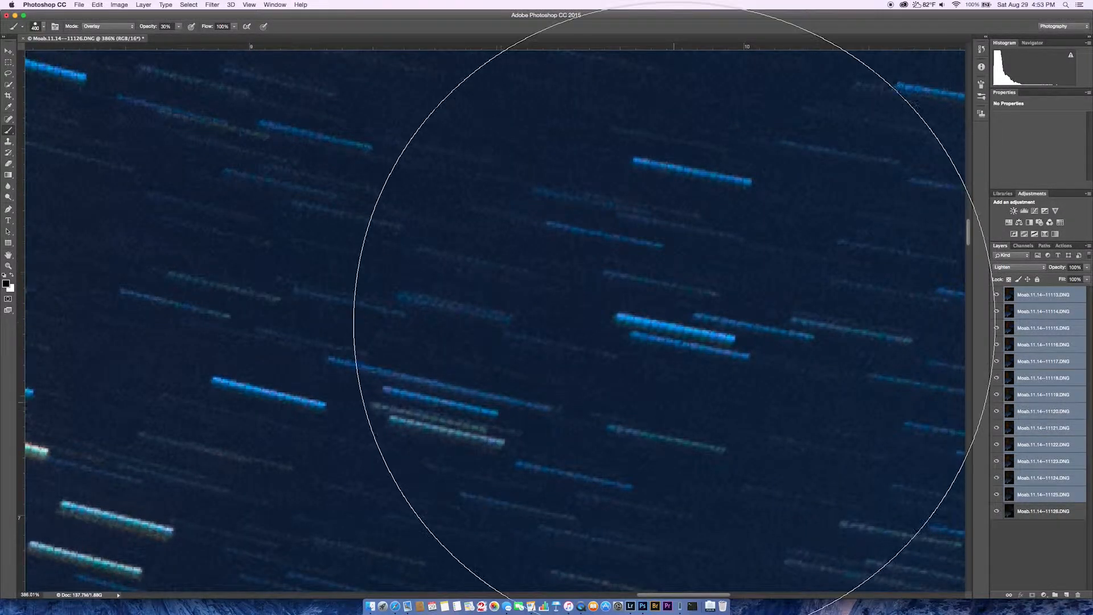
{"action": "scroll", "coordinate": [664, 317], "scroll_direction": "down", "scroll_amount": 5}
{"action": "left_click_drag", "start_coordinate": [422, 205], "coordinate": [695, 498]}
{"action": "left_click_drag", "start_coordinate": [628, 383], "coordinate": [683, 440]}
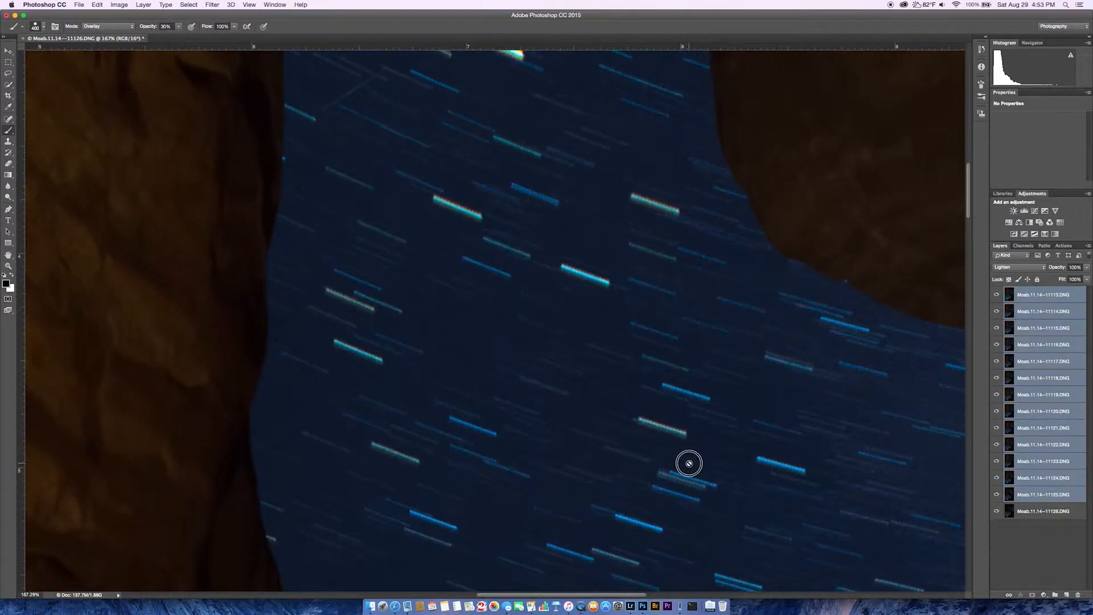
{"action": "left_click_drag", "start_coordinate": [590, 265], "coordinate": [624, 336]}
{"action": "left_click_drag", "start_coordinate": [529, 225], "coordinate": [547, 310]}
{"action": "left_click_drag", "start_coordinate": [634, 171], "coordinate": [640, 251]}
{"action": "left_click_drag", "start_coordinate": [676, 124], "coordinate": [679, 188]}
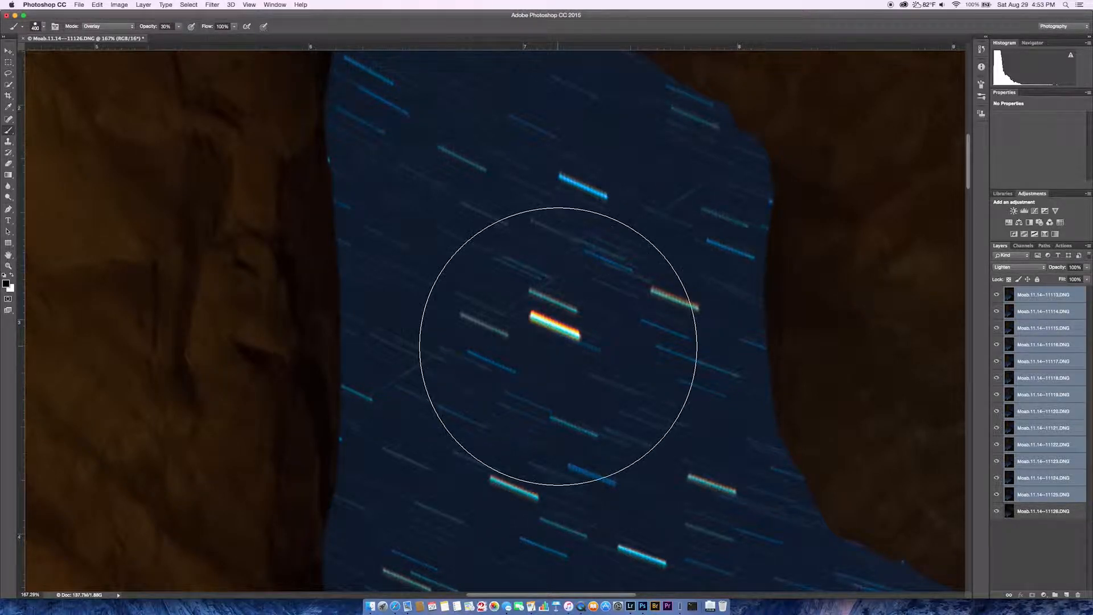
{"action": "scroll", "coordinate": [558, 346], "scroll_direction": "down", "scroll_amount": 10}
{"action": "scroll", "coordinate": [612, 426], "scroll_direction": "down", "scroll_amount": 10}
{"action": "scroll", "coordinate": [613, 426], "scroll_direction": "right", "scroll_amount": 4}
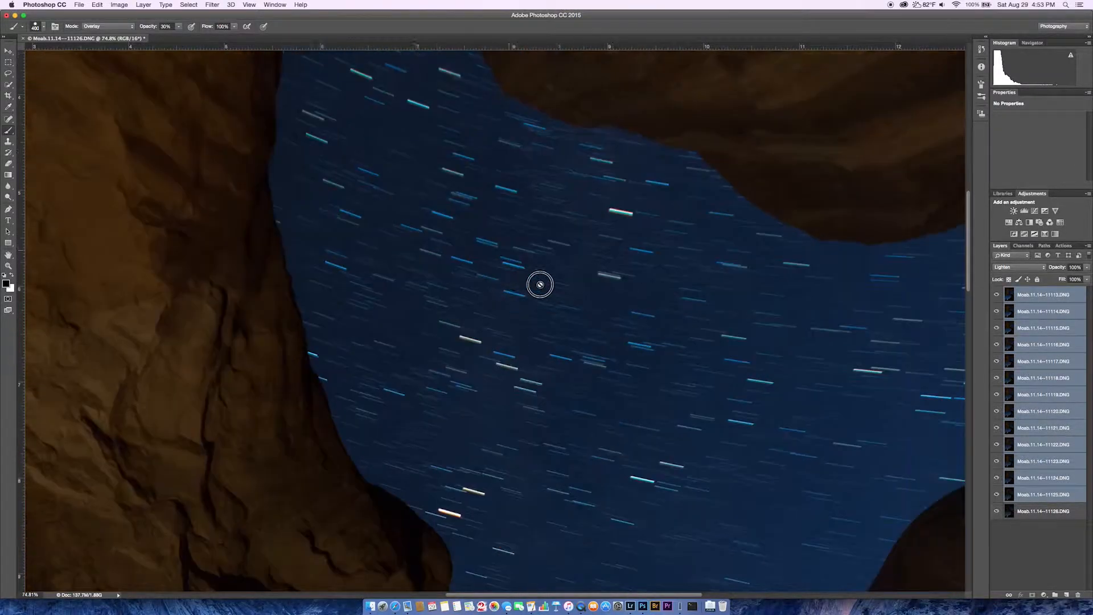
{"action": "scroll", "coordinate": [542, 286], "scroll_direction": "down", "scroll_amount": 10}
{"action": "scroll", "coordinate": [542, 286], "scroll_direction": "right", "scroll_amount": 4}
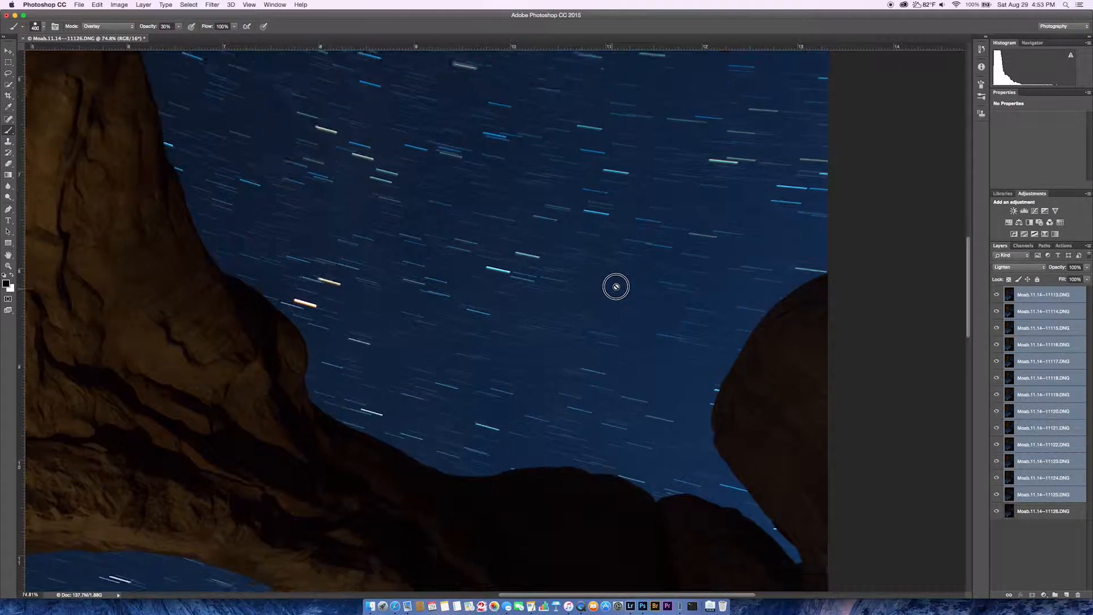
{"action": "scroll", "coordinate": [615, 290], "scroll_direction": "down", "scroll_amount": 10}
{"action": "scroll", "coordinate": [595, 371], "scroll_direction": "left", "scroll_amount": 4}
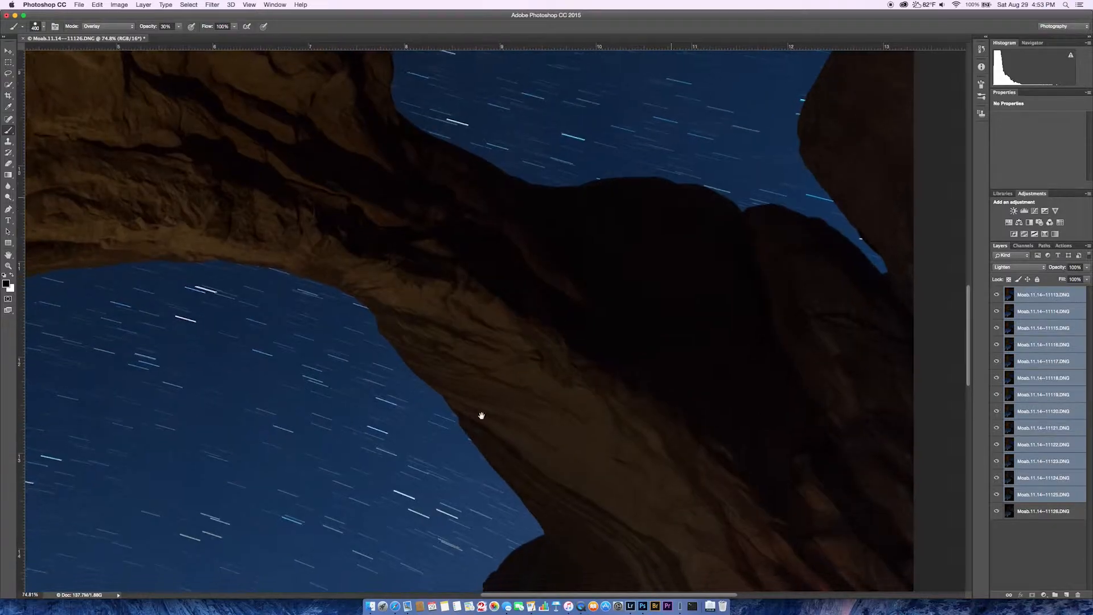
Inspect the star trails in the sky below the arch, down to the rock silhouettes on the horizon.
{"action": "scroll", "coordinate": [485, 413], "scroll_direction": "down", "scroll_amount": 3}
{"action": "scroll", "coordinate": [549, 408], "scroll_direction": "down", "scroll_amount": 3}
{"action": "scroll", "coordinate": [549, 408], "scroll_direction": "left", "scroll_amount": 6}
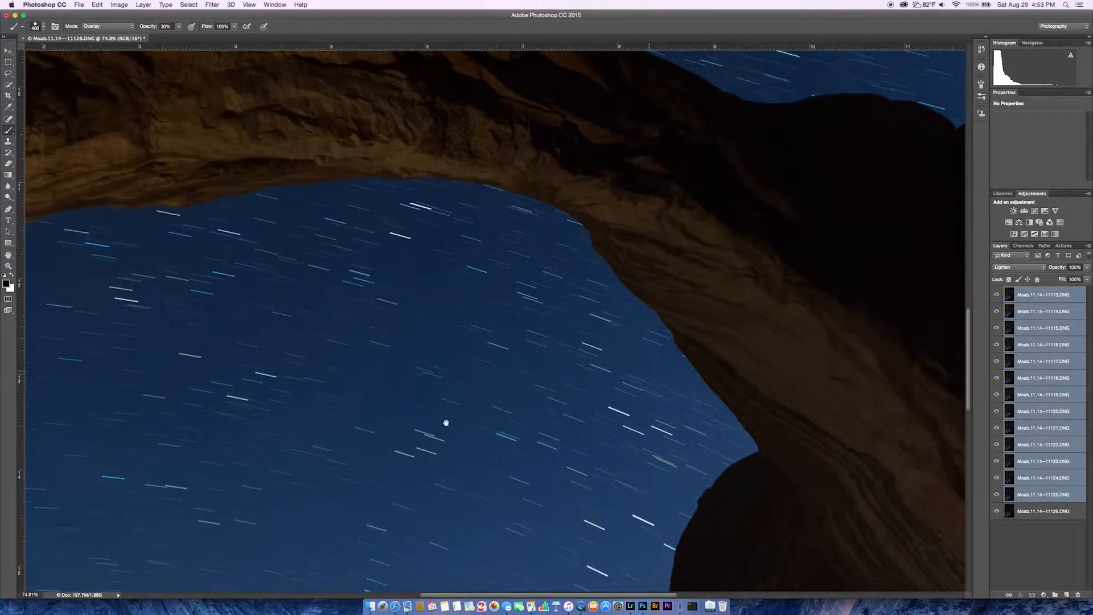
{"action": "scroll", "coordinate": [596, 373], "scroll_direction": "left", "scroll_amount": 8}
{"action": "scroll", "coordinate": [596, 373], "scroll_direction": "down", "scroll_amount": 2}
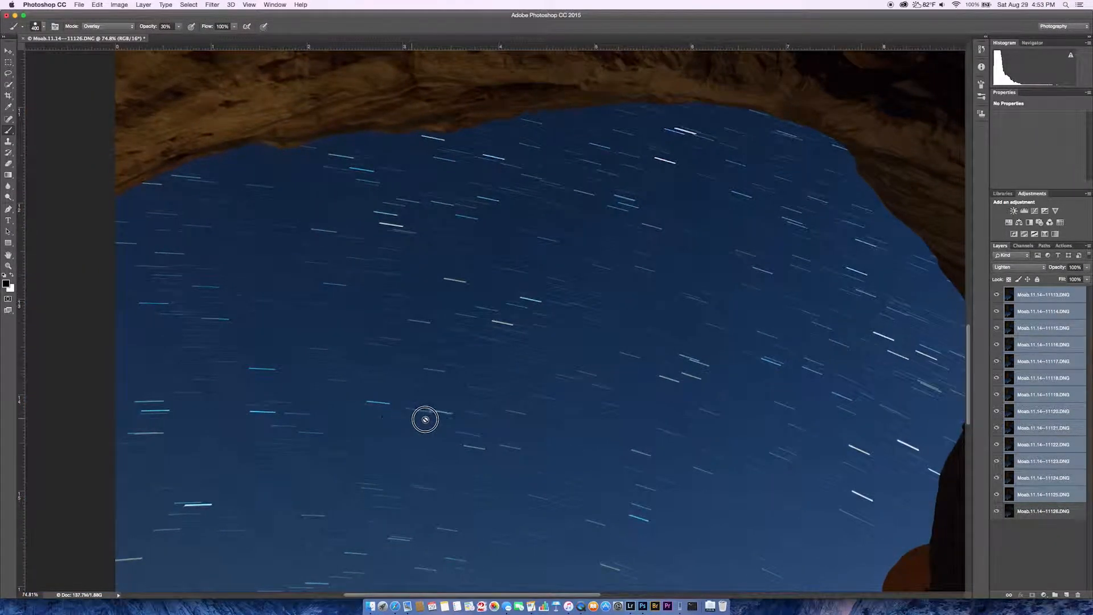
{"action": "scroll", "coordinate": [435, 422], "scroll_direction": "left", "scroll_amount": 3}
{"action": "scroll", "coordinate": [268, 300], "scroll_direction": "up", "scroll_amount": 2}
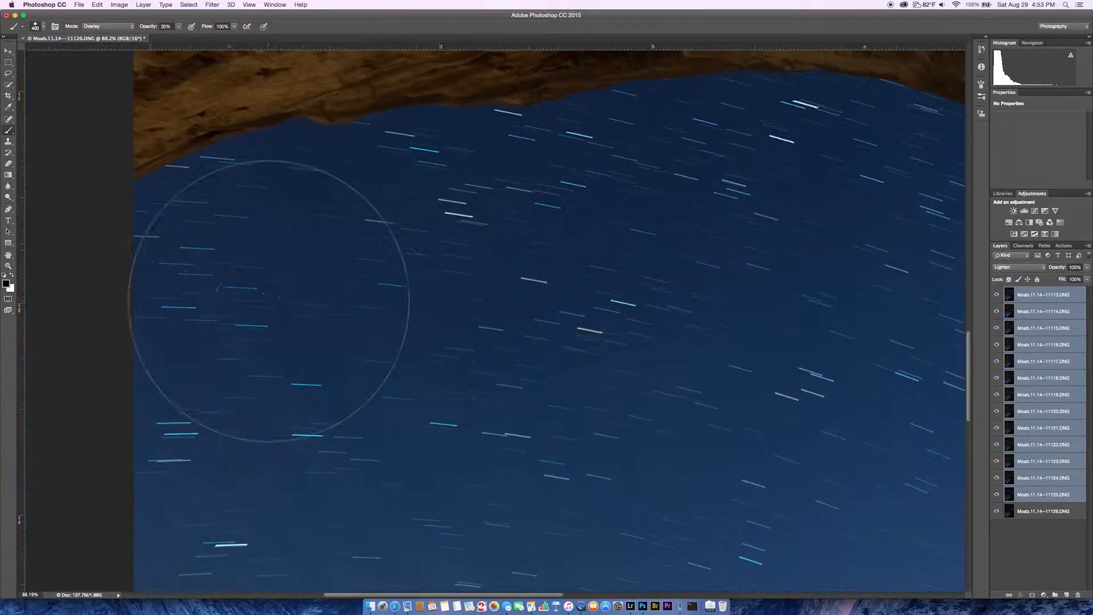
{"action": "scroll", "coordinate": [268, 300], "scroll_direction": "up", "scroll_amount": 5}
{"action": "scroll", "coordinate": [353, 376], "scroll_direction": "down", "scroll_amount": 4}
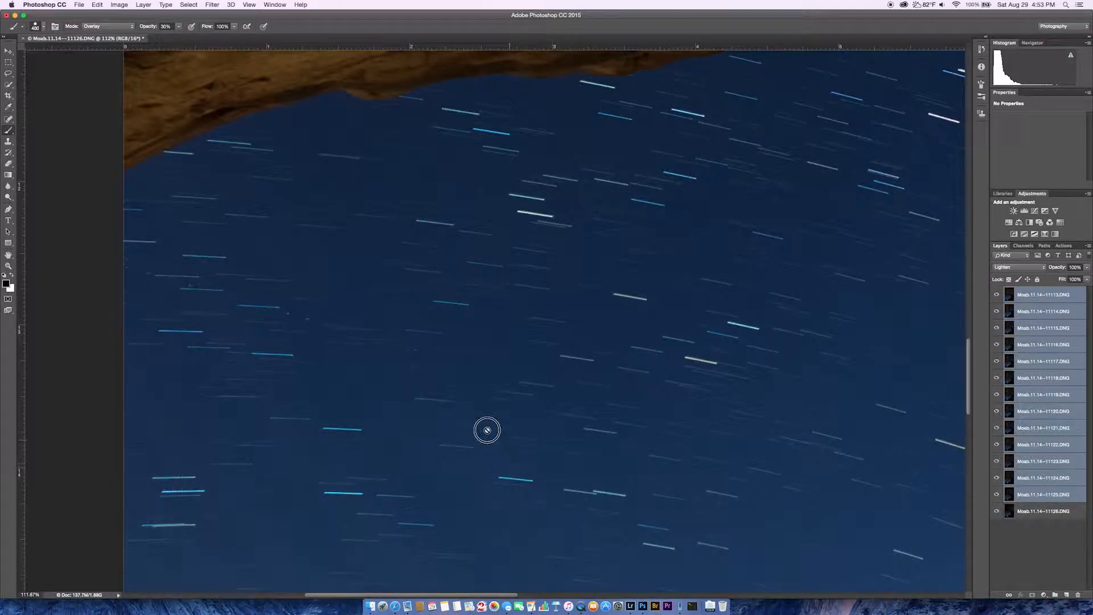
{"action": "scroll", "coordinate": [486, 429], "scroll_direction": "down", "scroll_amount": 5}
{"action": "scroll", "coordinate": [486, 430], "scroll_direction": "right", "scroll_amount": 4}
{"action": "scroll", "coordinate": [471, 453], "scroll_direction": "down", "scroll_amount": 5}
{"action": "scroll", "coordinate": [471, 453], "scroll_direction": "right", "scroll_amount": 3}
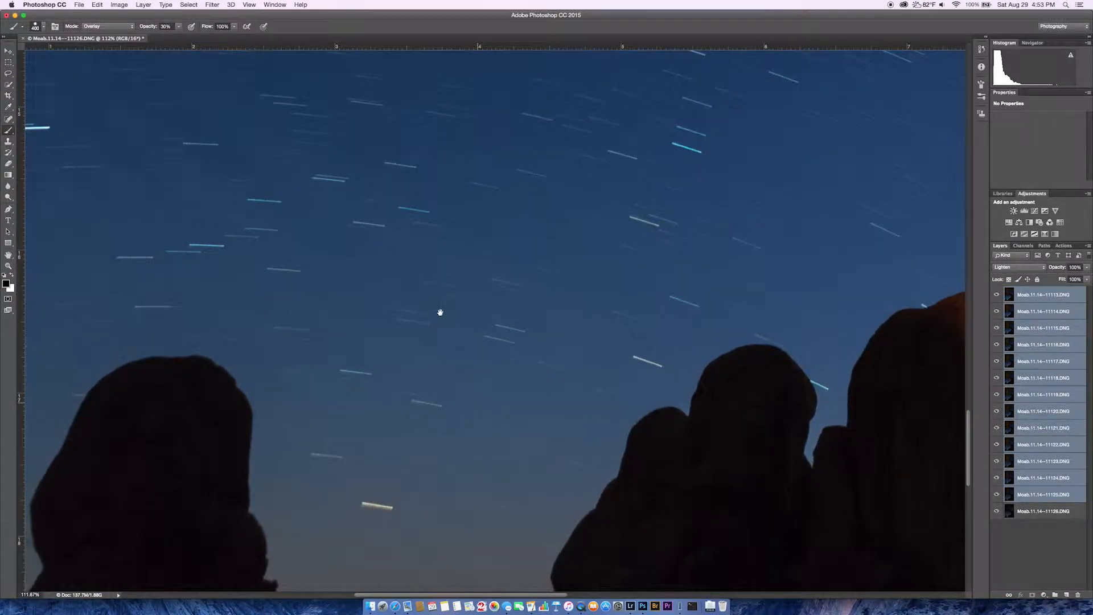
{"action": "scroll", "coordinate": [439, 310], "scroll_direction": "down", "scroll_amount": 6}
{"action": "scroll", "coordinate": [440, 310], "scroll_direction": "right", "scroll_amount": 3}
{"action": "left_click_drag", "start_coordinate": [500, 359], "coordinate": [412, 398]}
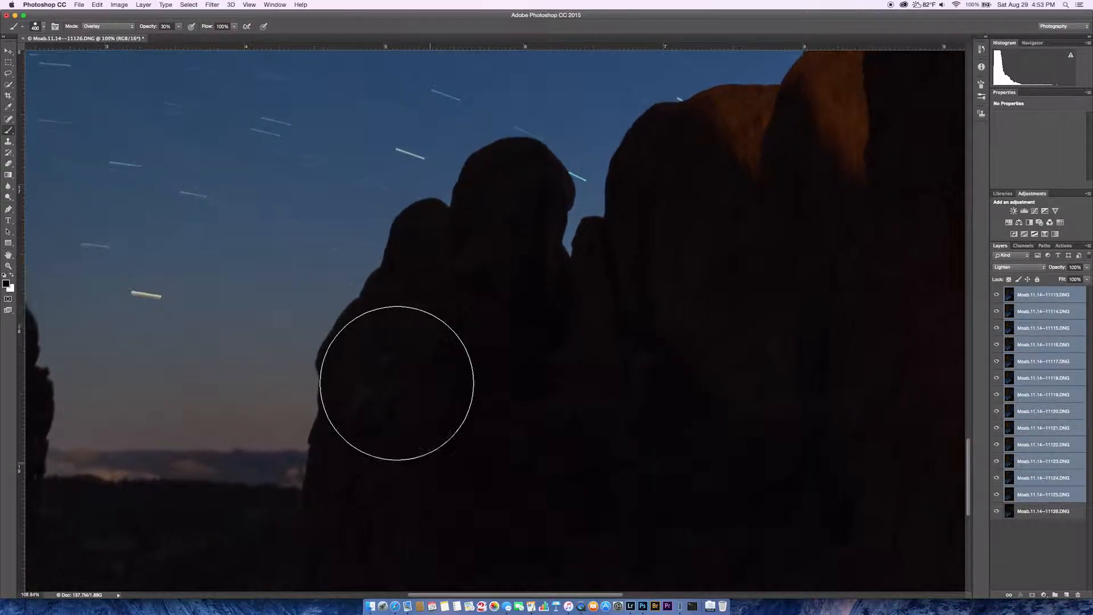
Inspect the arch's rock face close up, moving from its middle to the top of the upper sky opening.
{"action": "scroll", "coordinate": [412, 399], "scroll_direction": "down", "scroll_amount": 10}
{"action": "scroll", "coordinate": [426, 264], "scroll_direction": "up", "scroll_amount": 10}
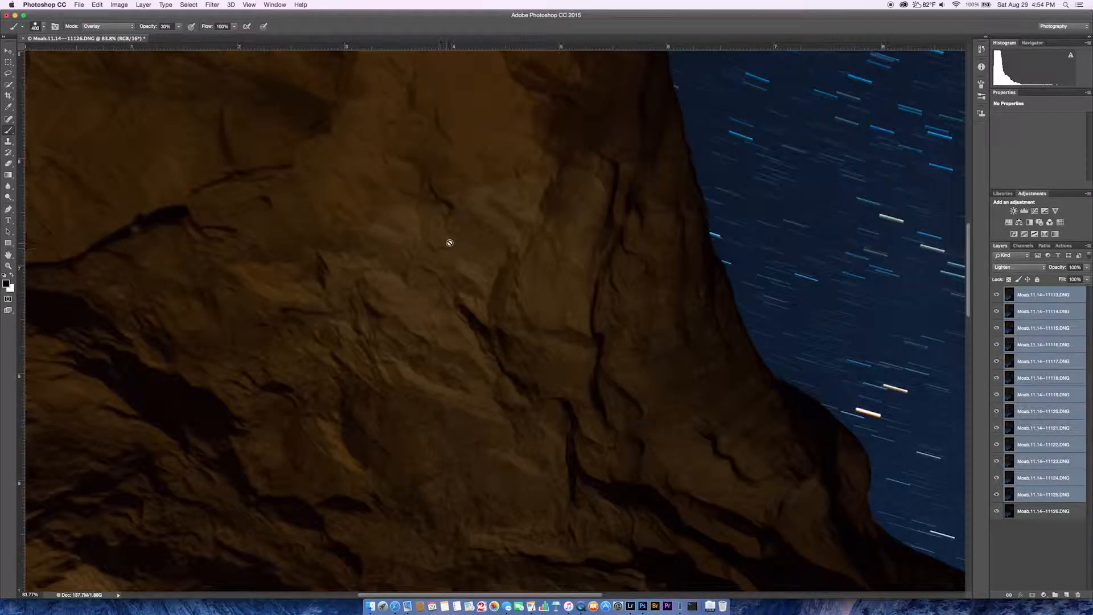
{"action": "left_click_drag", "start_coordinate": [461, 237], "coordinate": [463, 398]}
{"action": "left_click_drag", "start_coordinate": [473, 285], "coordinate": [459, 390]}
{"action": "scroll", "coordinate": [450, 315], "scroll_direction": "up", "scroll_amount": 5}
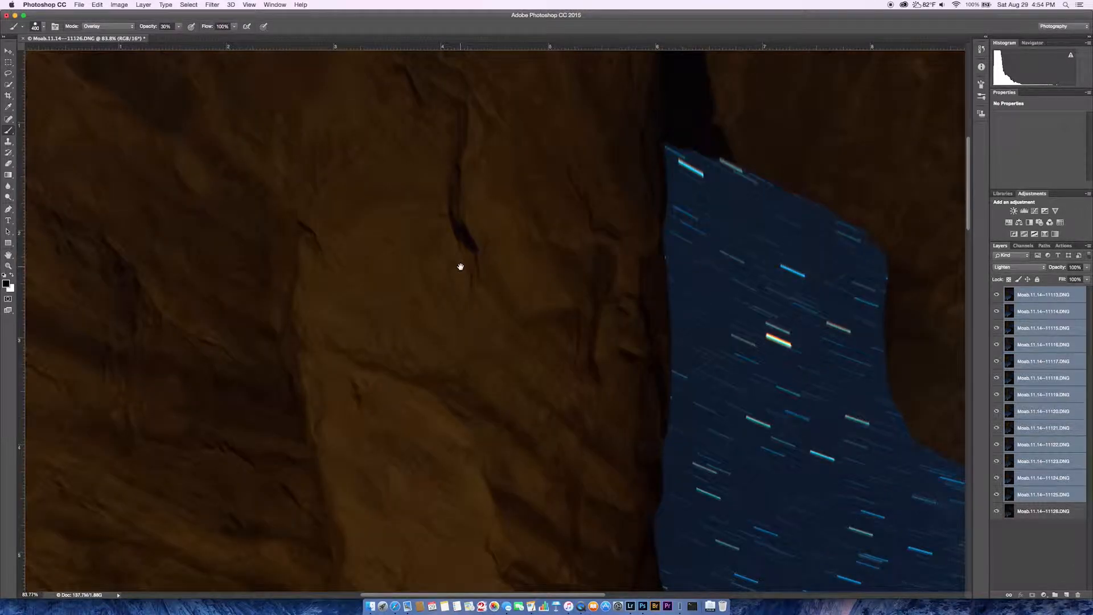
Inspect the rock at the image's upper edge around the sky opening close up, and return to the whole picture.
{"action": "left_click_drag", "start_coordinate": [466, 250], "coordinate": [419, 492]}
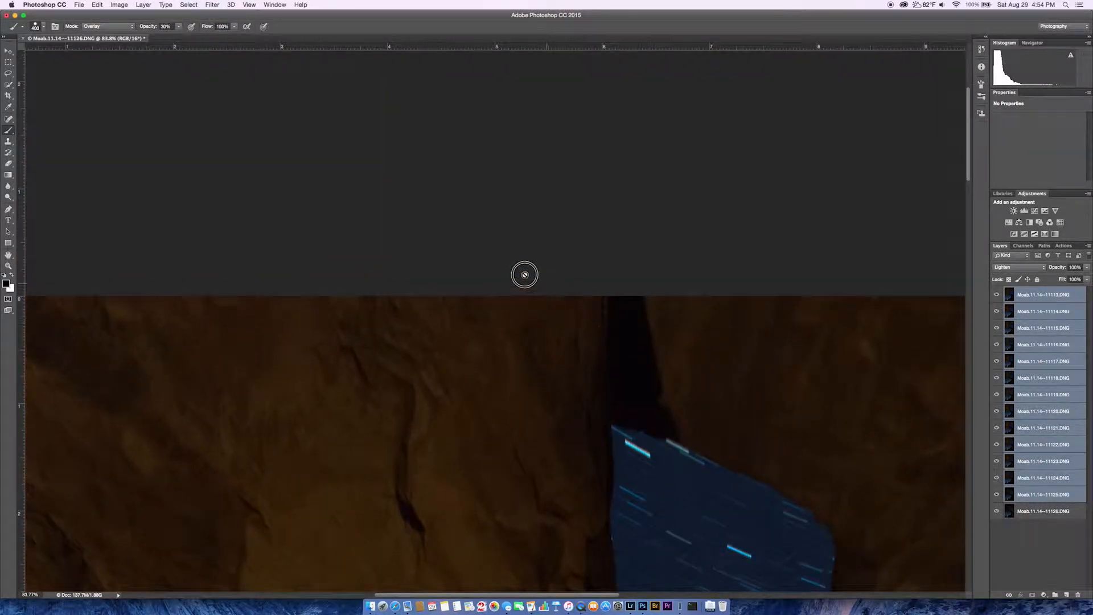
{"action": "left_click_drag", "start_coordinate": [507, 257], "coordinate": [176, 90]}
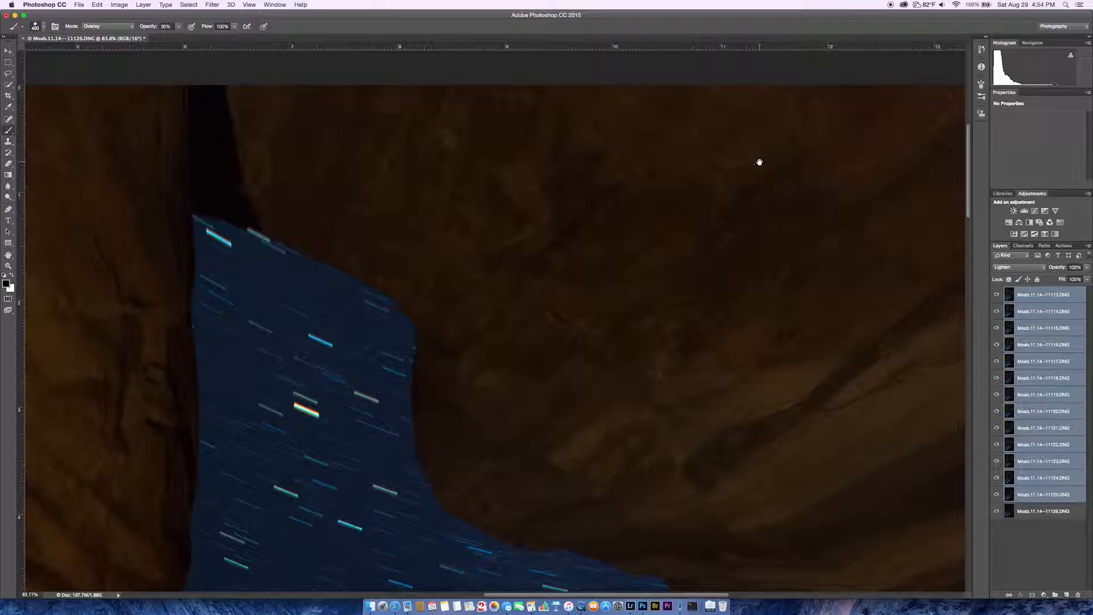
{"action": "scroll", "coordinate": [759, 162], "scroll_direction": "up", "scroll_amount": 5}
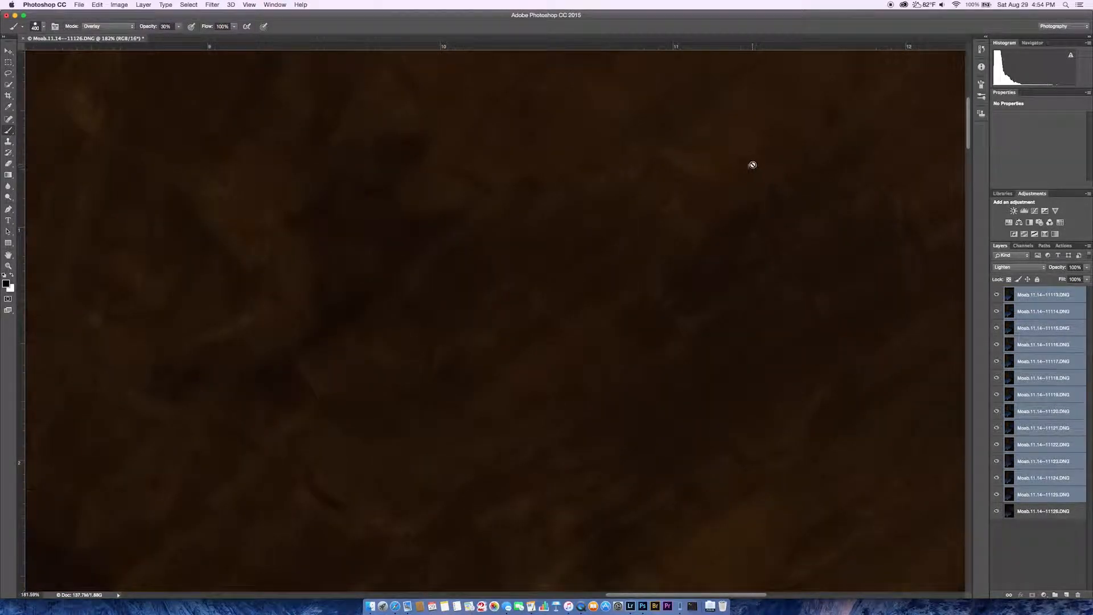
{"action": "scroll", "coordinate": [497, 324], "scroll_direction": "down", "scroll_amount": 10}
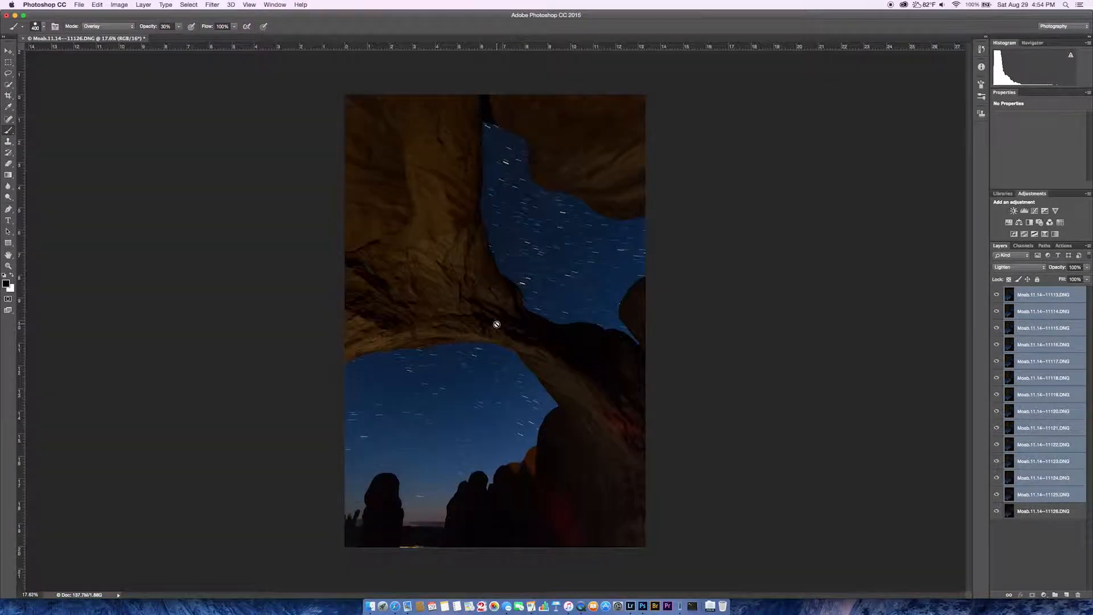
Show only the uppermost layer, Moab 11113, hiding all the other frames, and make it the single selected layer.
{"action": "left_click", "coordinate": [997, 296], "text": "alt"}
{"action": "left_click", "coordinate": [997, 296], "text": "alt"}
{"action": "left_click", "coordinate": [997, 296], "text": "alt"}
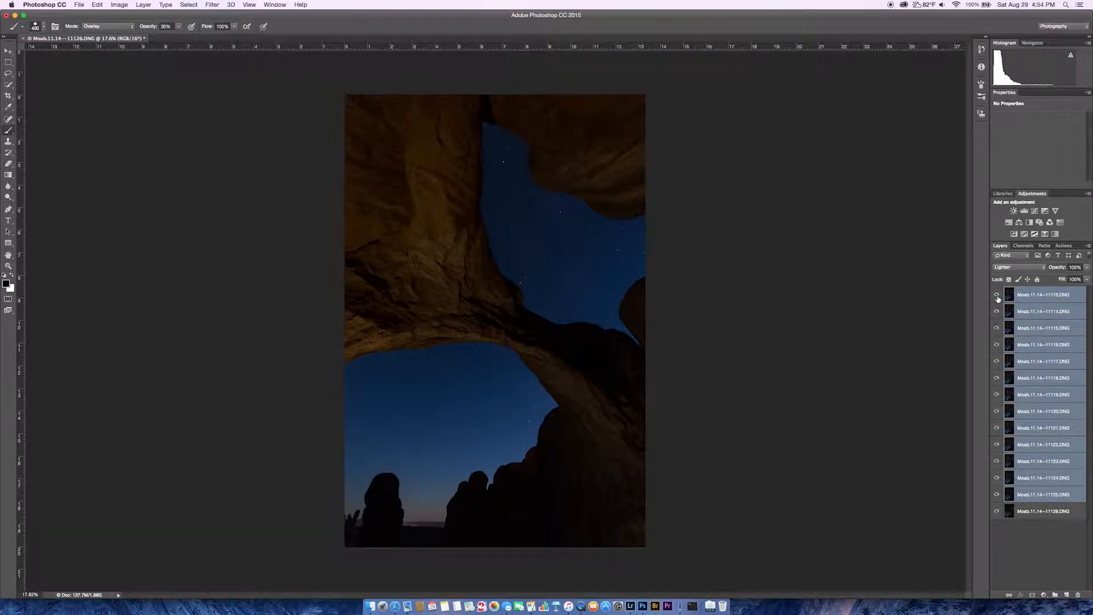
{"action": "left_click", "coordinate": [997, 296], "text": "alt"}
{"action": "left_click", "coordinate": [1060, 296]}
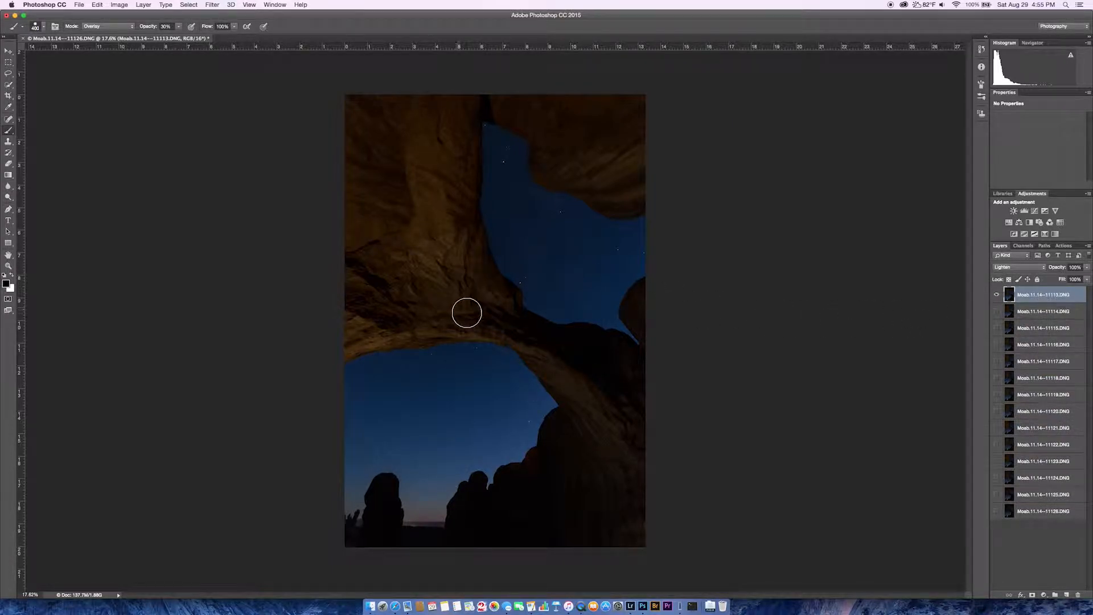
Inspect the stars of frame 11113 close up, first in the upper opening and then in the sky below the arch.
{"action": "scroll", "coordinate": [505, 162], "scroll_direction": "up", "scroll_amount": 5}
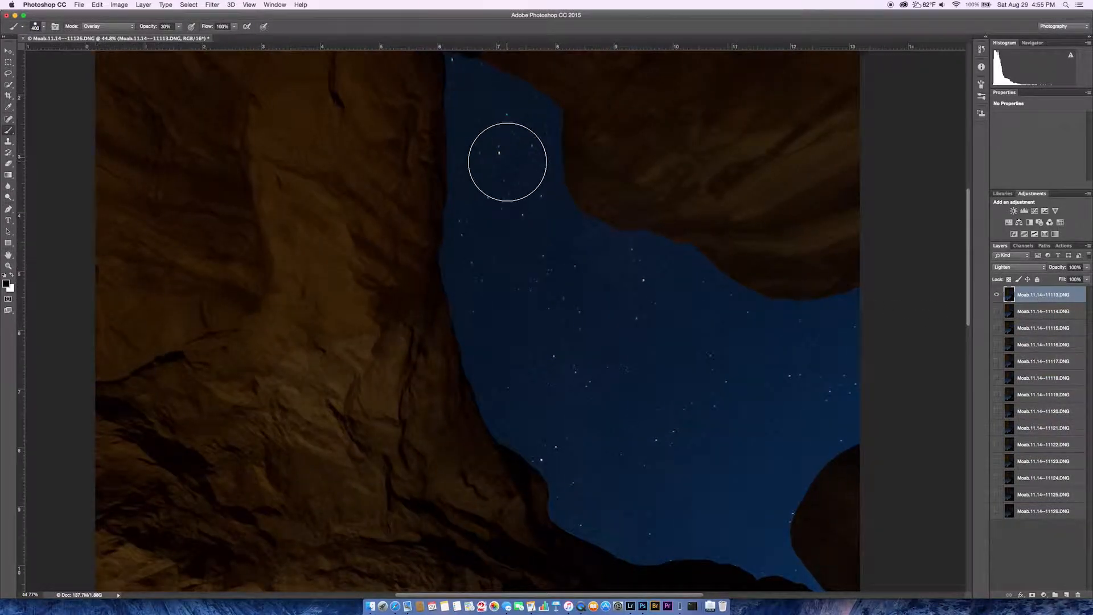
{"action": "scroll", "coordinate": [508, 162], "scroll_direction": "up", "scroll_amount": 7}
{"action": "left_click_drag", "start_coordinate": [541, 263], "coordinate": [520, 498]}
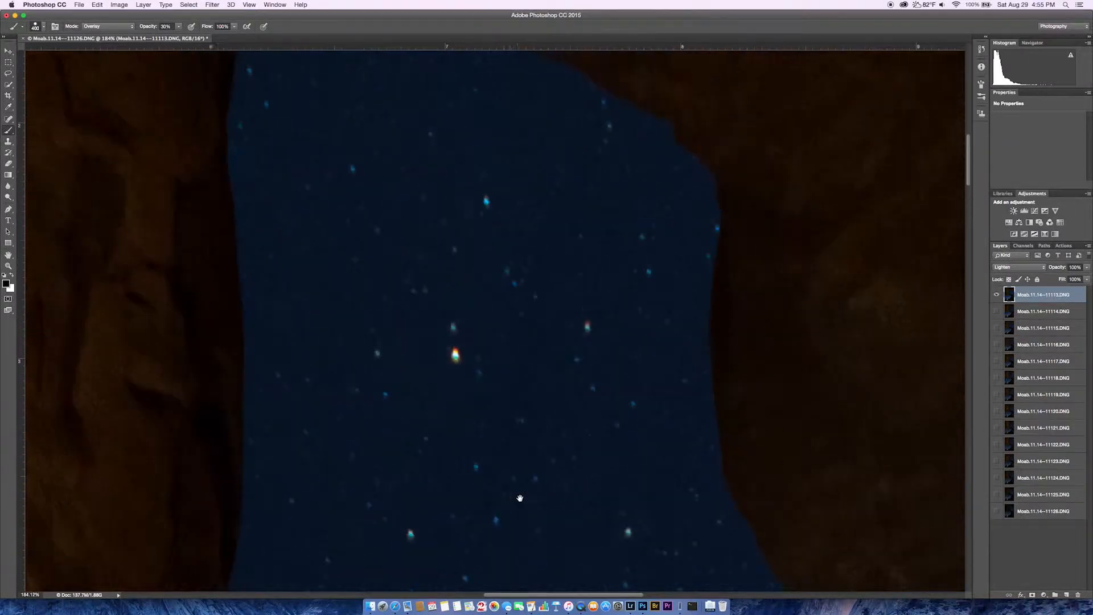
{"action": "scroll", "coordinate": [530, 384], "scroll_direction": "down", "scroll_amount": 7}
{"action": "left_click_drag", "start_coordinate": [572, 439], "coordinate": [547, 265]}
{"action": "left_click_drag", "start_coordinate": [510, 308], "coordinate": [520, 242]}
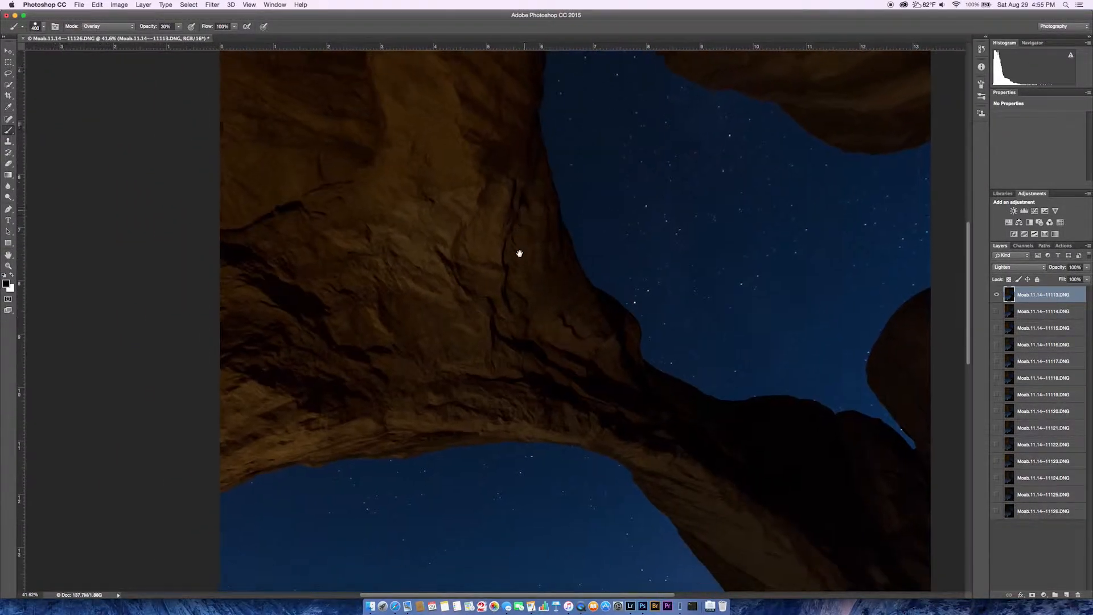
{"action": "left_click_drag", "start_coordinate": [512, 358], "coordinate": [532, 289]}
{"action": "left_click_drag", "start_coordinate": [503, 398], "coordinate": [535, 383]}
{"action": "scroll", "coordinate": [428, 344], "scroll_direction": "up", "scroll_amount": 5}
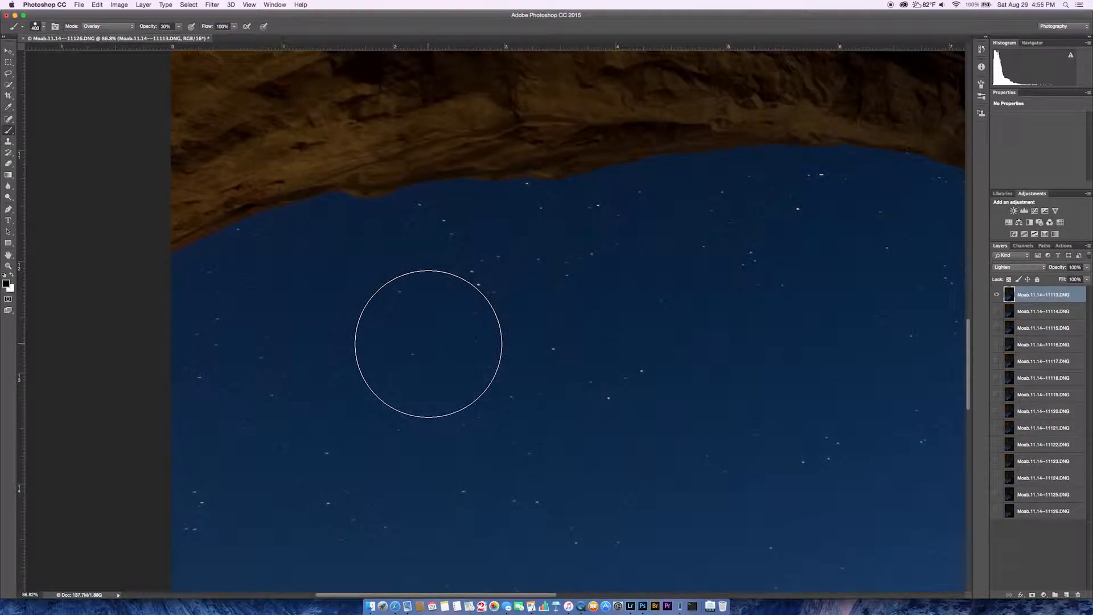
{"action": "scroll", "coordinate": [428, 344], "scroll_direction": "down", "scroll_amount": 2}
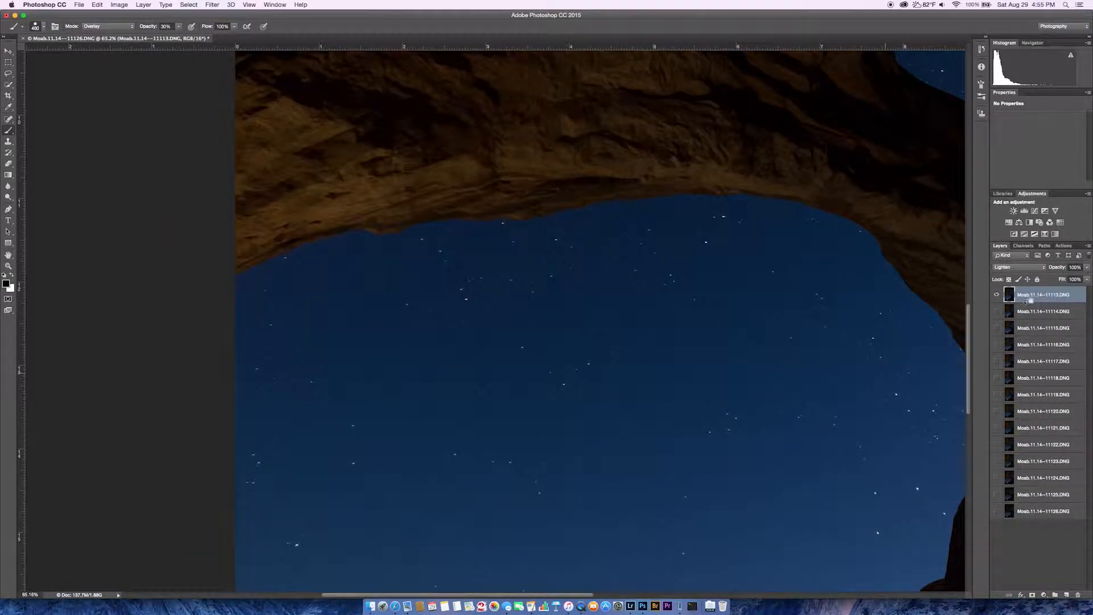
View the frames from 11114 to 11119 in isolation, comparing the sky below the arch from one to the next.
{"action": "left_click", "coordinate": [998, 313], "text": "alt"}
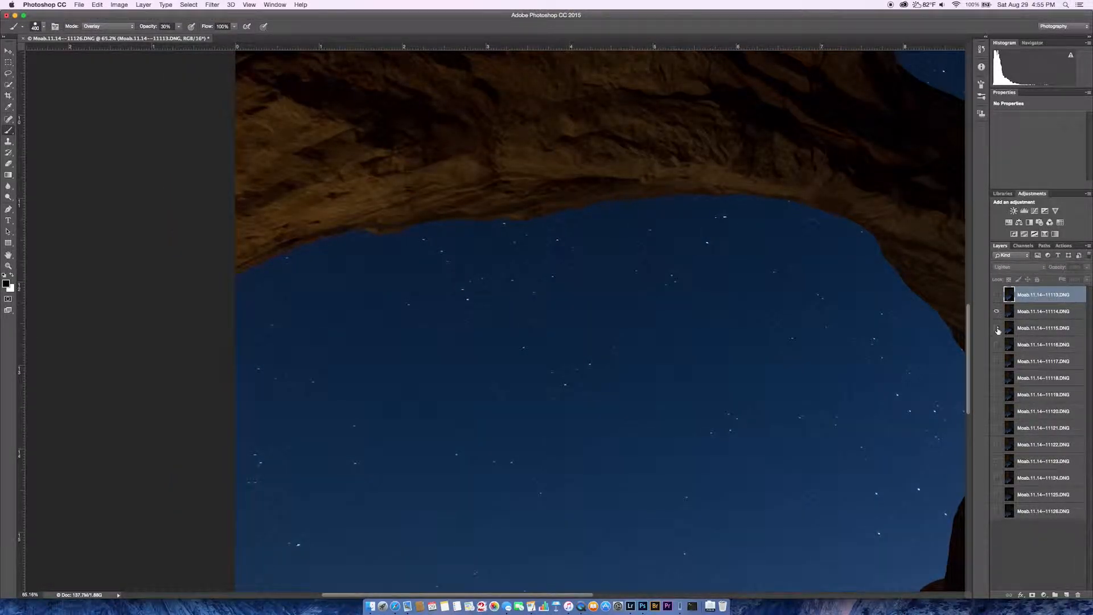
{"action": "left_click", "coordinate": [998, 329], "text": "alt"}
{"action": "left_click", "coordinate": [997, 361], "text": "alt"}
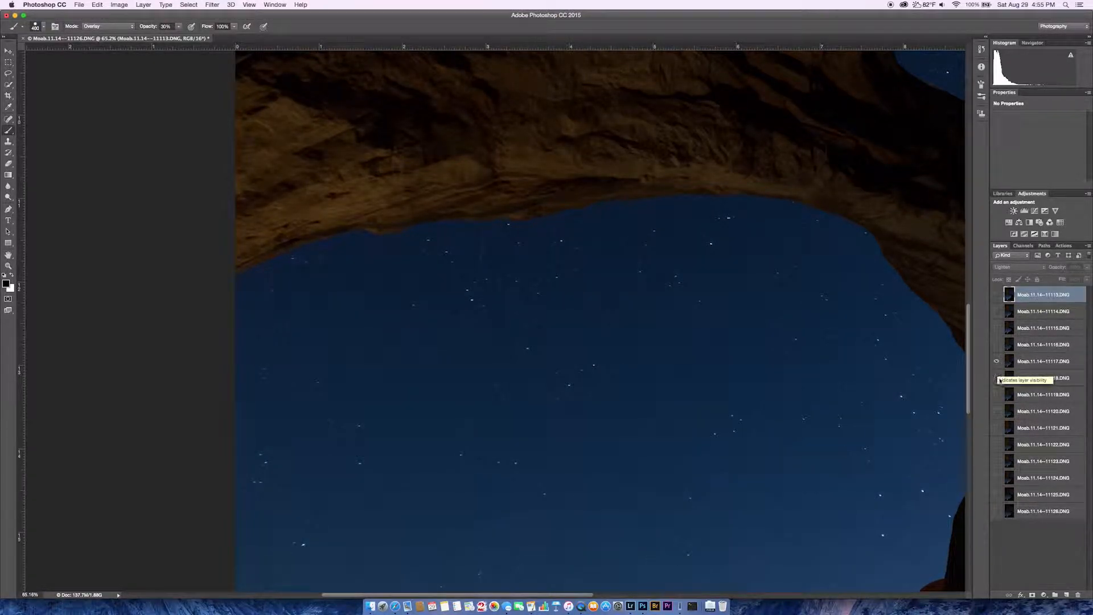
{"action": "left_click", "coordinate": [997, 378], "text": "alt"}
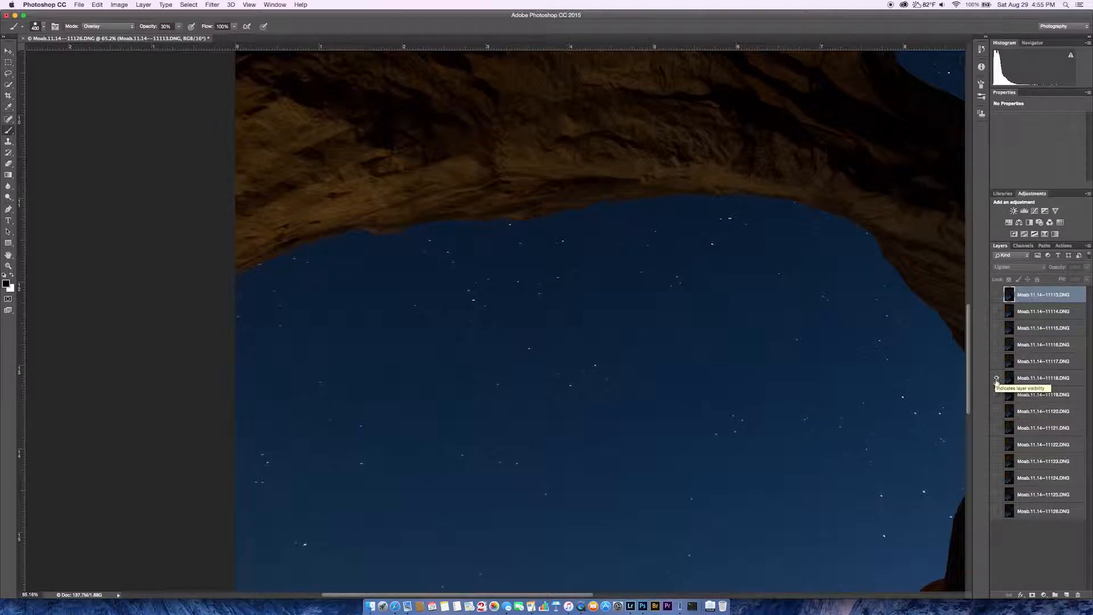
{"action": "left_click", "coordinate": [997, 394], "text": "alt"}
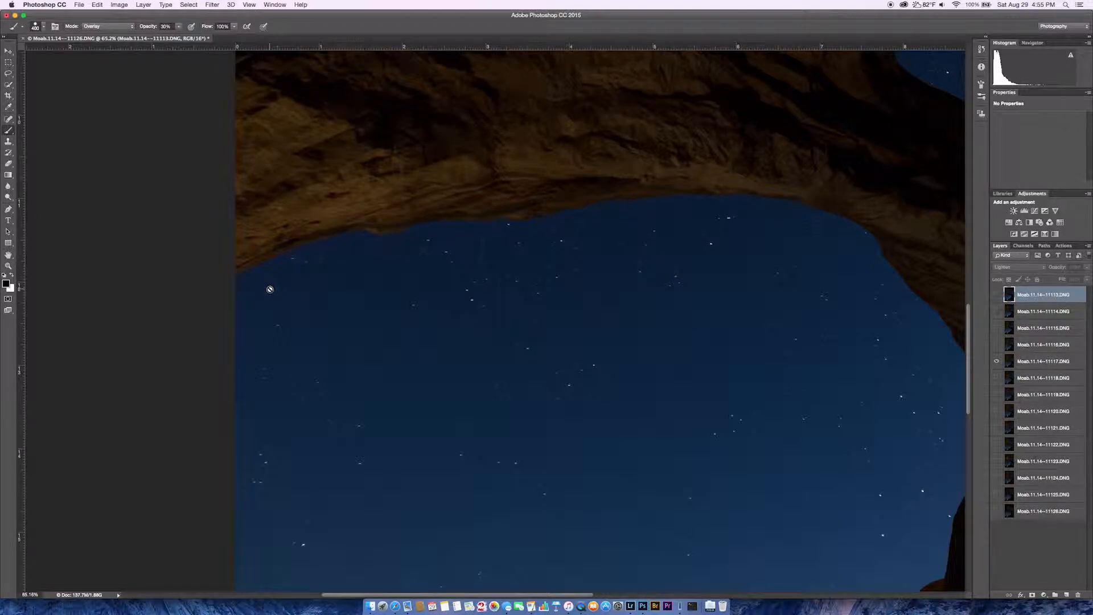
Switch to the Spot Healing Brush and make the visible frame 11117 the active layer.
{"action": "key", "text": "j"}
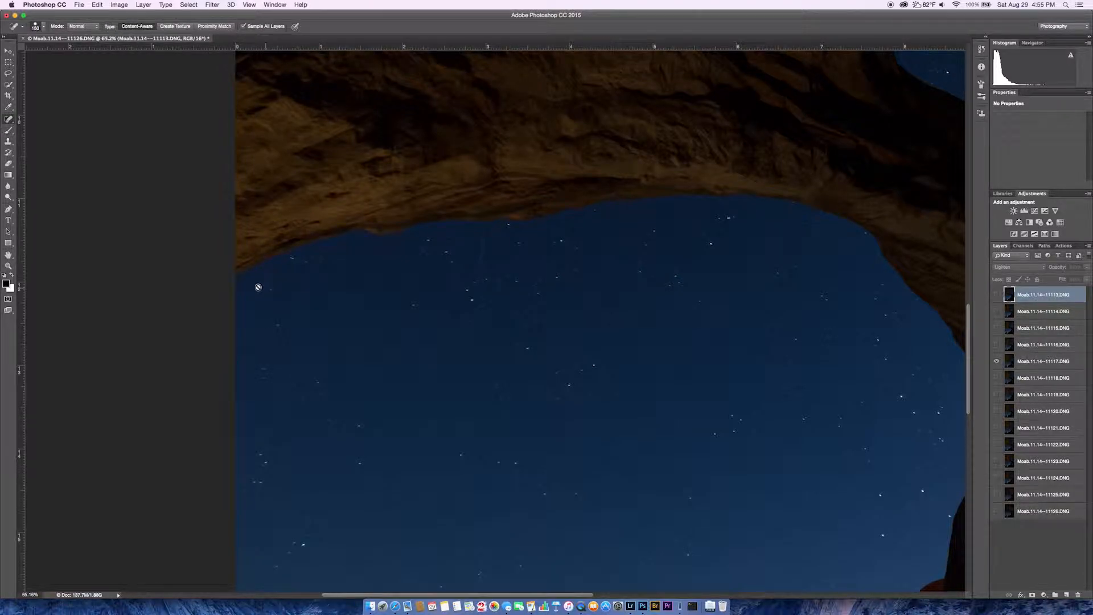
{"action": "left_click", "coordinate": [11, 120]}
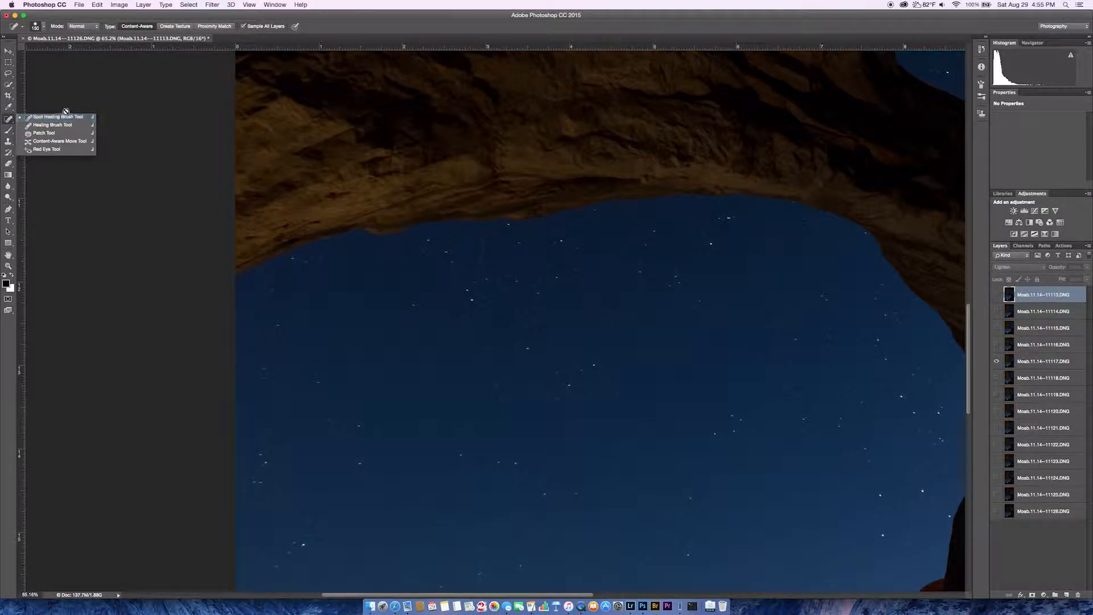
{"action": "left_click", "coordinate": [139, 298]}
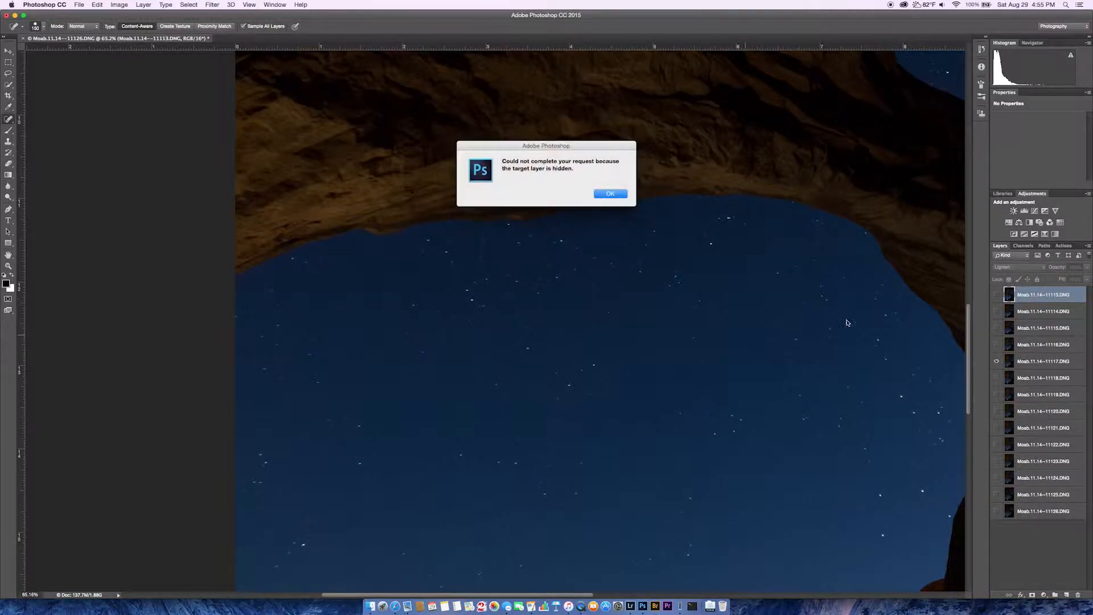
{"action": "left_click", "coordinate": [607, 195]}
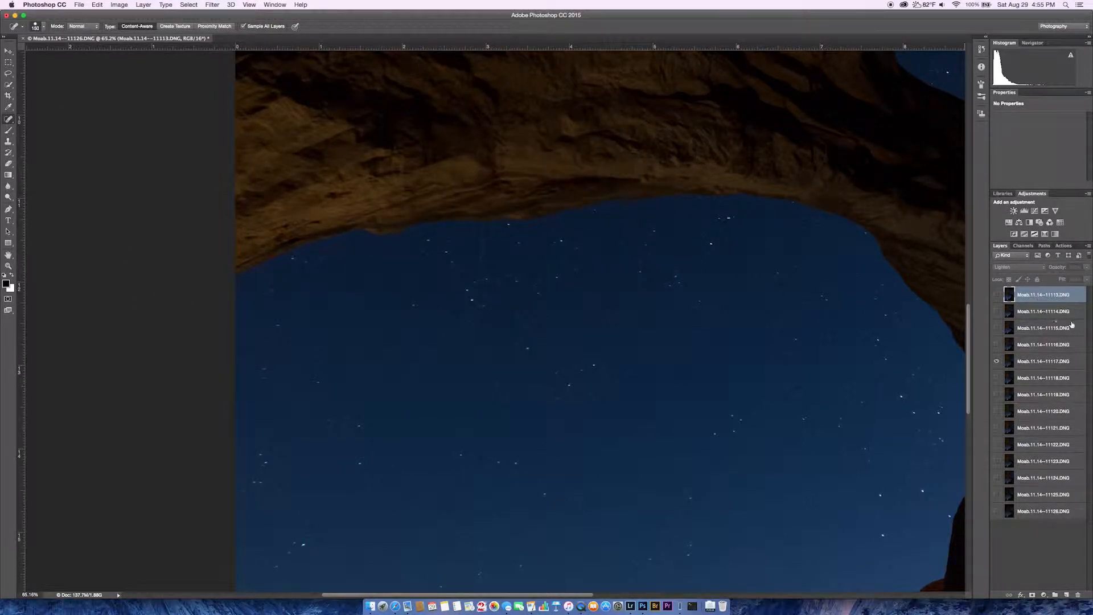
{"action": "left_click", "coordinate": [1076, 361]}
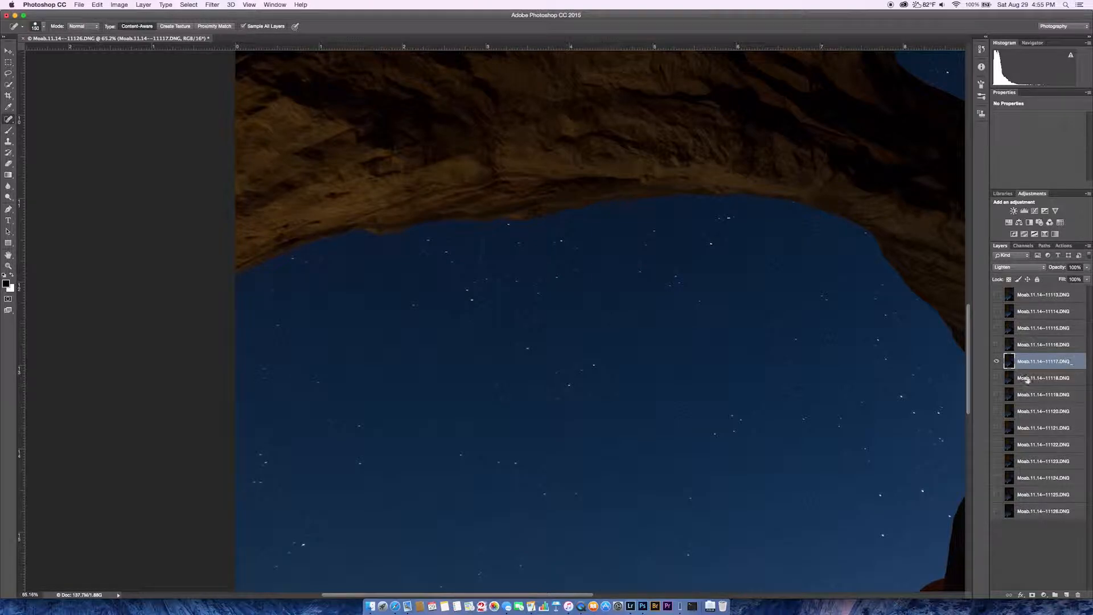
Reduce the Spot Healing Brush to size 30 and retouch the sky below the arch on frame 11117, checking down to the horizon.
{"action": "key", "text": "bracketleft"}
{"action": "key", "text": "bracketleft"}
{"action": "key", "text": "bracketleft"}
{"action": "key", "text": "bracketleft"}
{"action": "key", "text": "bracketleft"}
{"action": "key", "text": "bracketleft"}
{"action": "key", "text": "bracketleft"}
{"action": "key", "text": "bracketleft"}
{"action": "key", "text": "bracketleft"}
{"action": "left_click_drag", "start_coordinate": [470, 284], "coordinate": [480, 265]}
{"action": "scroll", "coordinate": [606, 322], "scroll_direction": "down", "scroll_amount": 10}
{"action": "scroll", "coordinate": [606, 322], "scroll_direction": "right", "scroll_amount": 4}
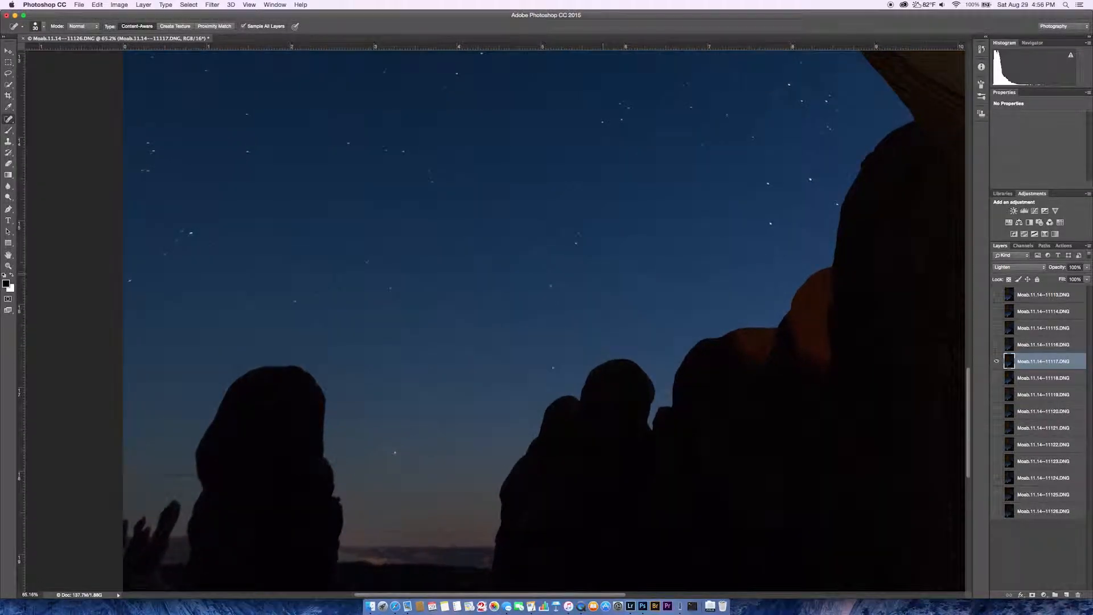
{"action": "scroll", "coordinate": [598, 246], "scroll_direction": "up", "scroll_amount": 10}
{"action": "scroll", "coordinate": [598, 247], "scroll_direction": "right", "scroll_amount": 3}
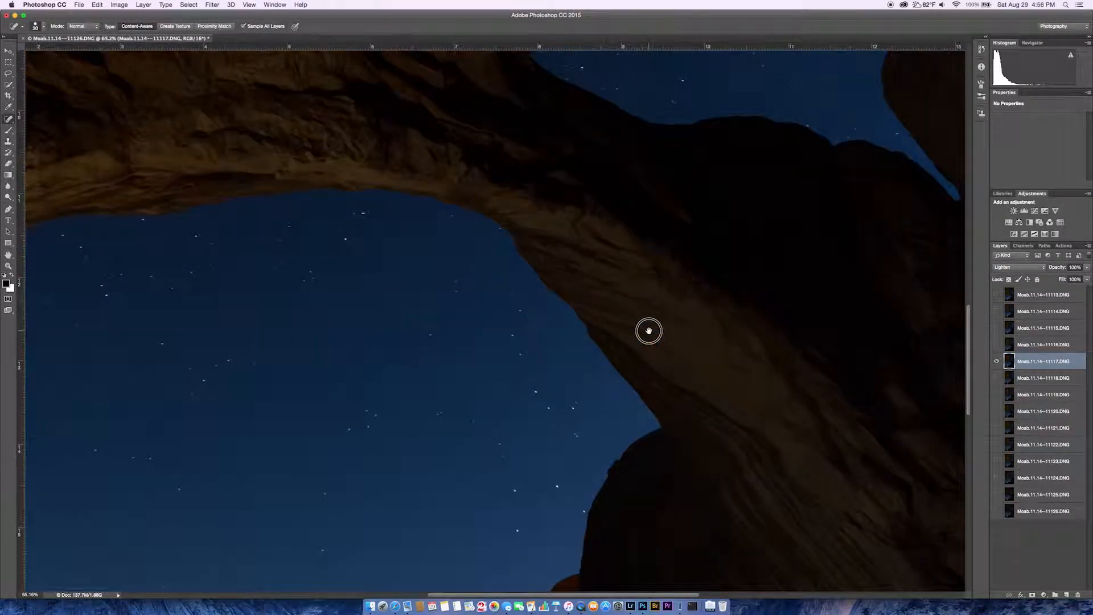
{"action": "left_click_drag", "start_coordinate": [649, 331], "coordinate": [800, 270]}
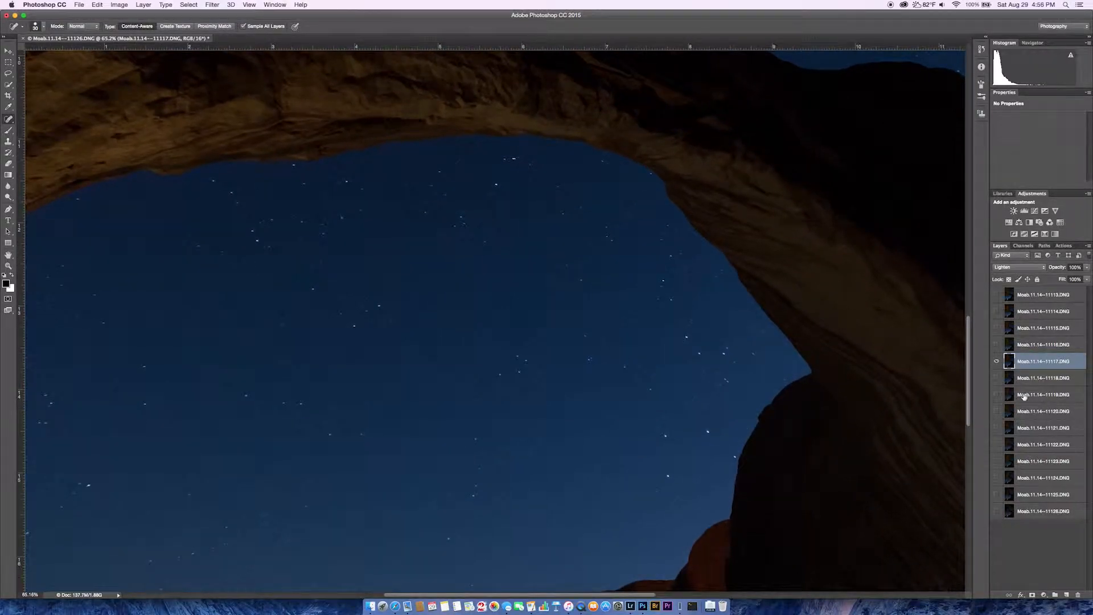
Show only frame 11118, make it the active layer, and compare its sky back and forth with frame 11117.
{"action": "left_click", "coordinate": [997, 379], "text": "alt"}
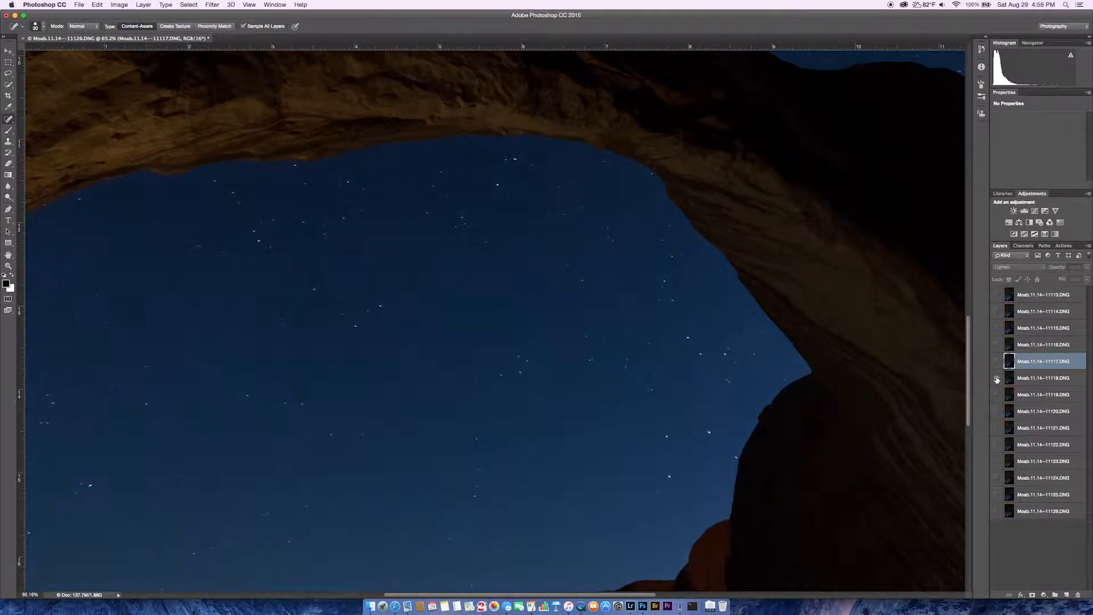
{"action": "left_click", "coordinate": [1040, 381]}
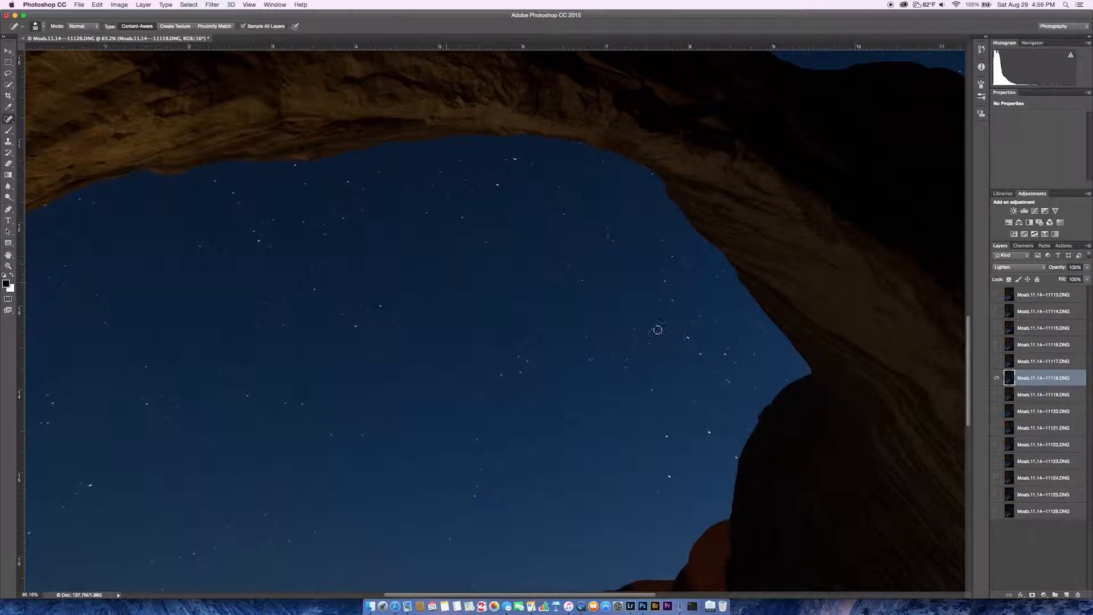
{"action": "left_click", "coordinate": [997, 362], "text": "alt"}
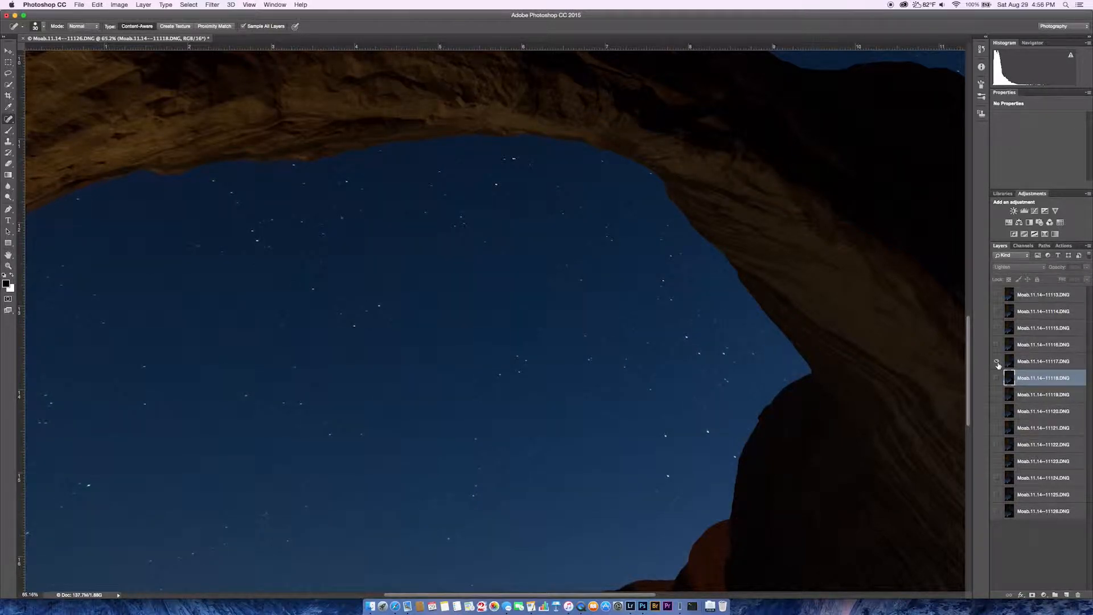
{"action": "left_click", "coordinate": [998, 379], "text": "alt"}
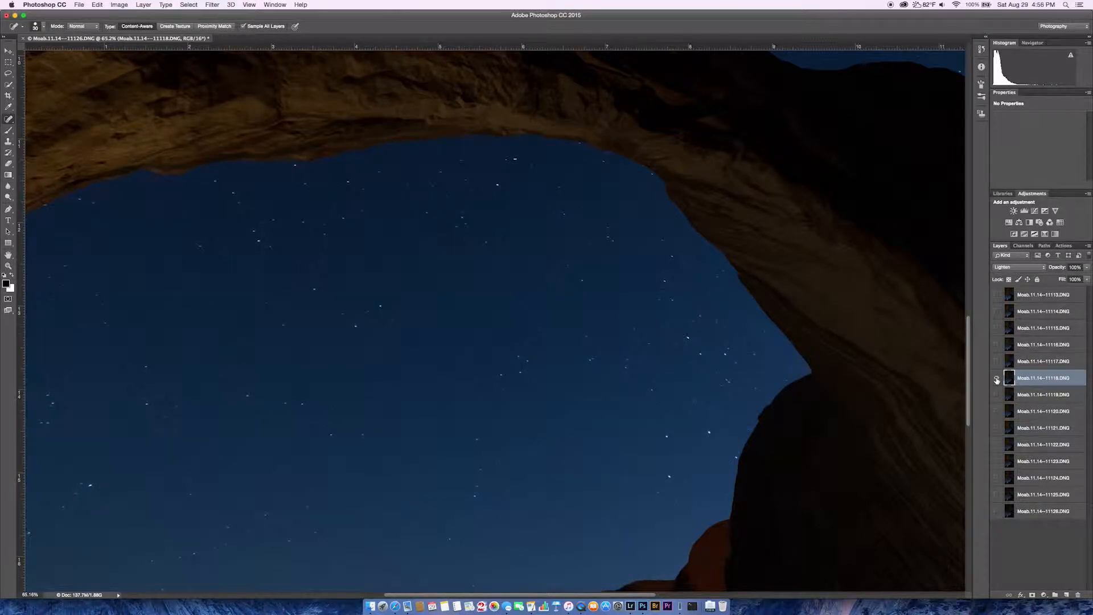
{"action": "left_click", "coordinate": [997, 363], "text": "alt"}
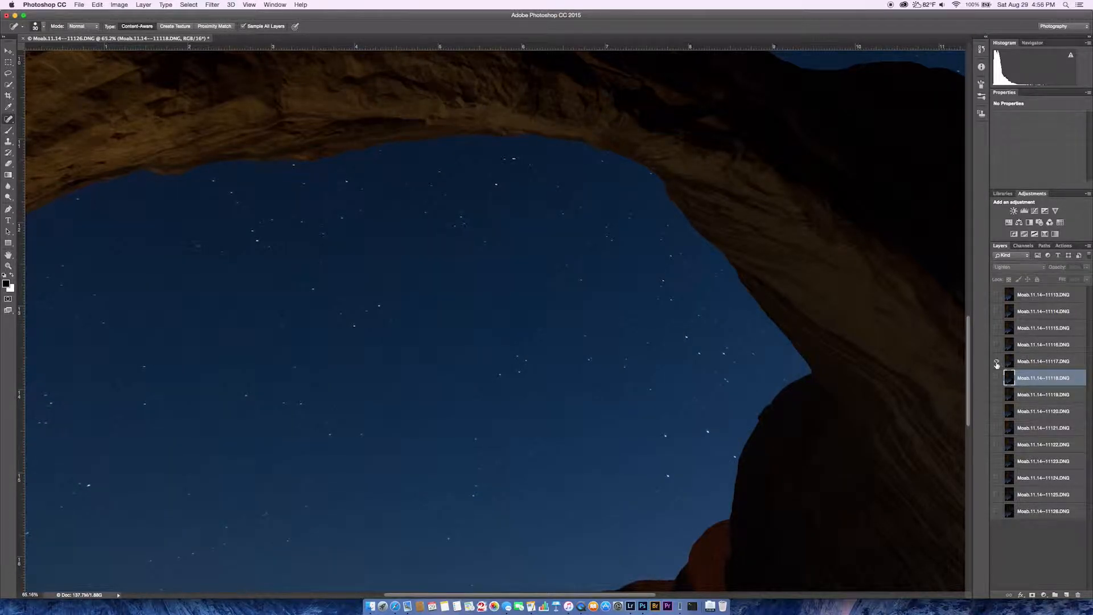
{"action": "left_click", "coordinate": [996, 378], "text": "alt"}
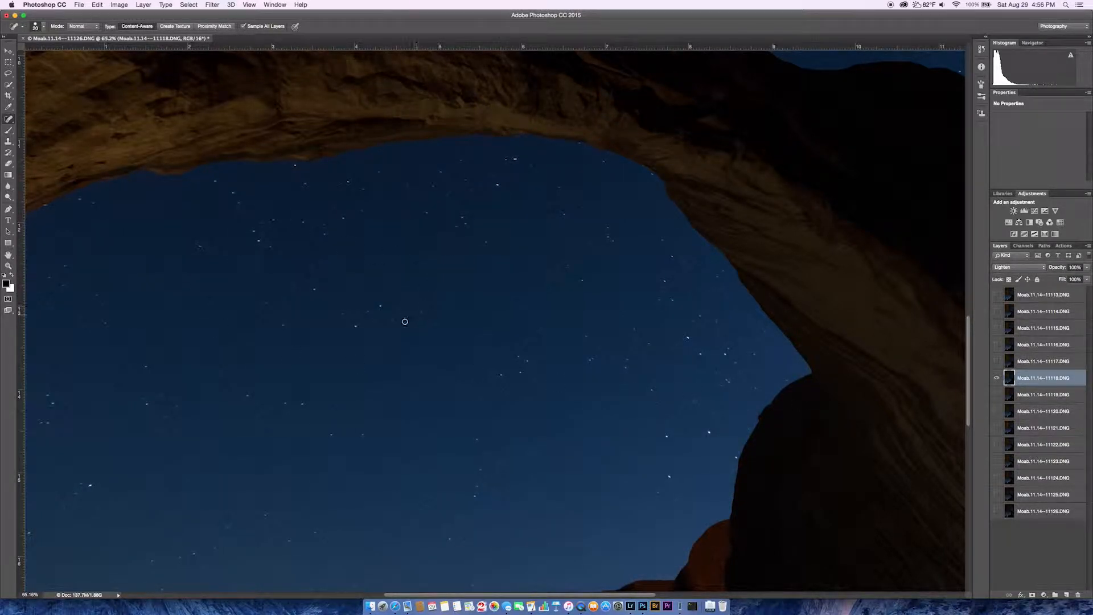
Heal a straight stretch of sky below the arch on frame 11118 with a size 20 brush, checking the surrounding sky.
{"action": "left_click", "coordinate": [387, 330], "text": "shift"}
{"action": "left_click", "coordinate": [254, 296], "text": "shift"}
{"action": "left_click_drag", "start_coordinate": [356, 402], "coordinate": [405, 263]}
{"action": "left_click_drag", "start_coordinate": [415, 381], "coordinate": [386, 196]}
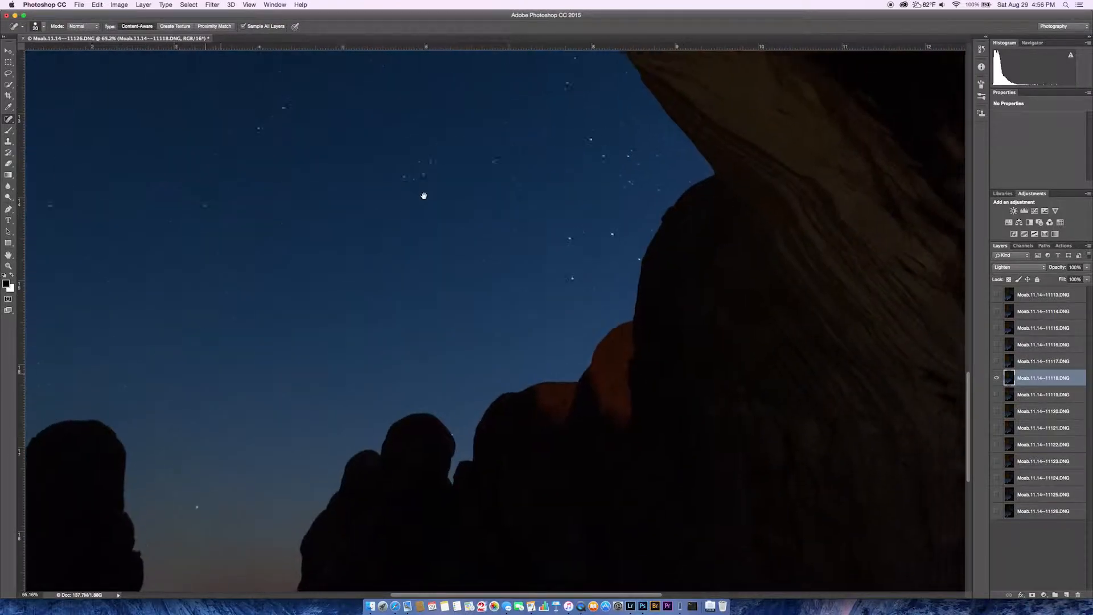
{"action": "left_click_drag", "start_coordinate": [425, 256], "coordinate": [414, 393]}
{"action": "left_click_drag", "start_coordinate": [521, 251], "coordinate": [444, 441]}
{"action": "left_click_drag", "start_coordinate": [375, 268], "coordinate": [502, 386]}
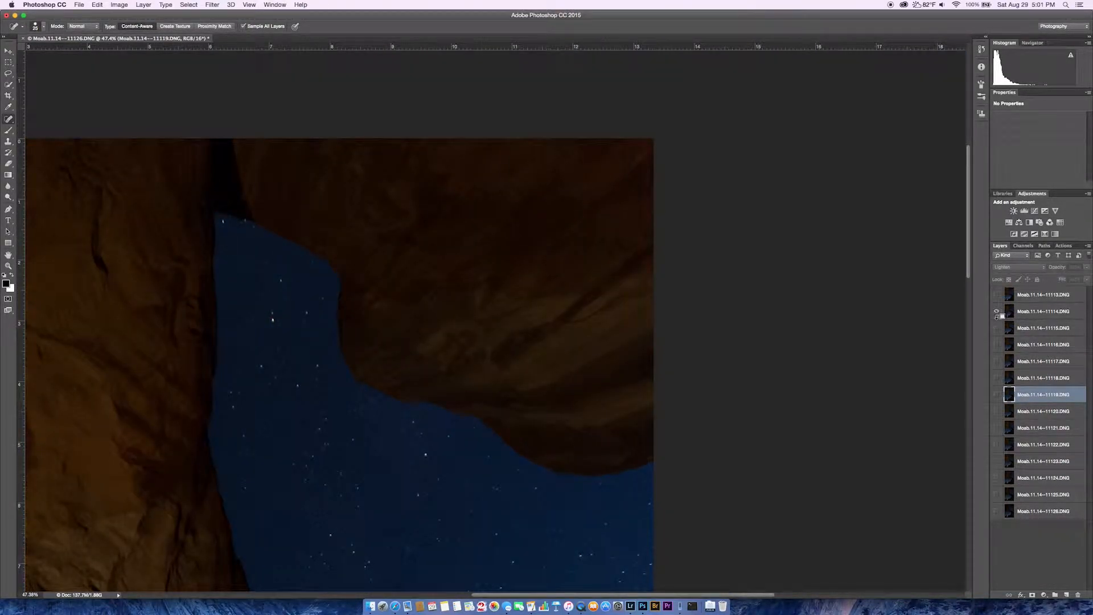
Check the upper opening in the remaining frames one at a time, ending with only frame 11126 shown and active.
{"action": "left_click", "coordinate": [997, 329]}
{"action": "left_click", "coordinate": [997, 361], "text": "alt"}
{"action": "left_click", "coordinate": [997, 379], "text": "alt"}
{"action": "left_click", "coordinate": [998, 395], "text": "alt"}
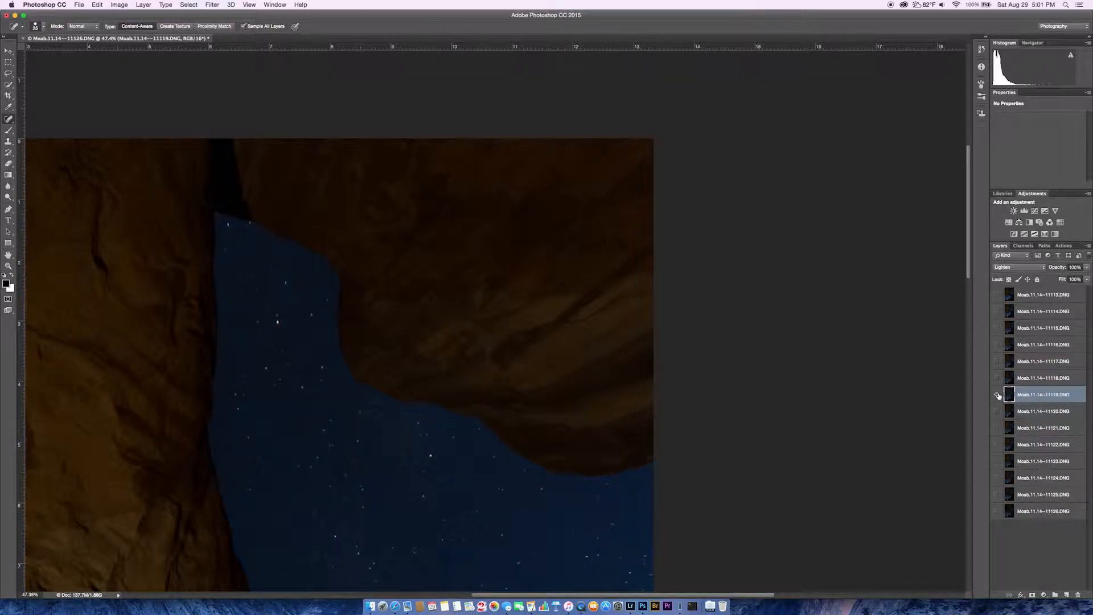
{"action": "left_click", "coordinate": [998, 411], "text": "alt"}
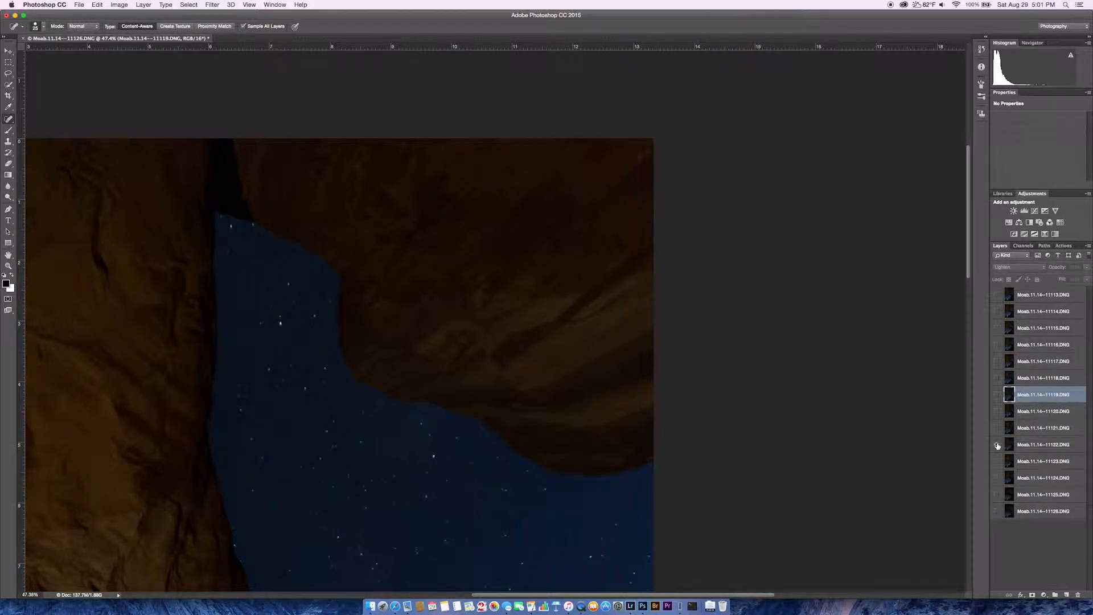
{"action": "left_click", "coordinate": [996, 478], "text": "alt"}
{"action": "left_click", "coordinate": [997, 494], "text": "alt"}
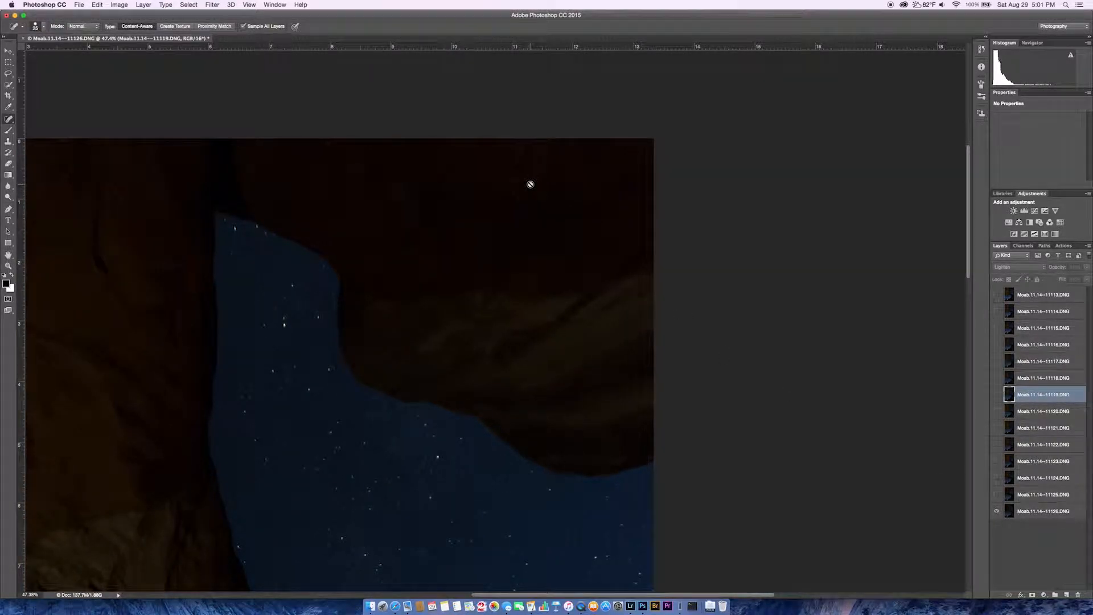
{"action": "left_click", "coordinate": [1054, 513]}
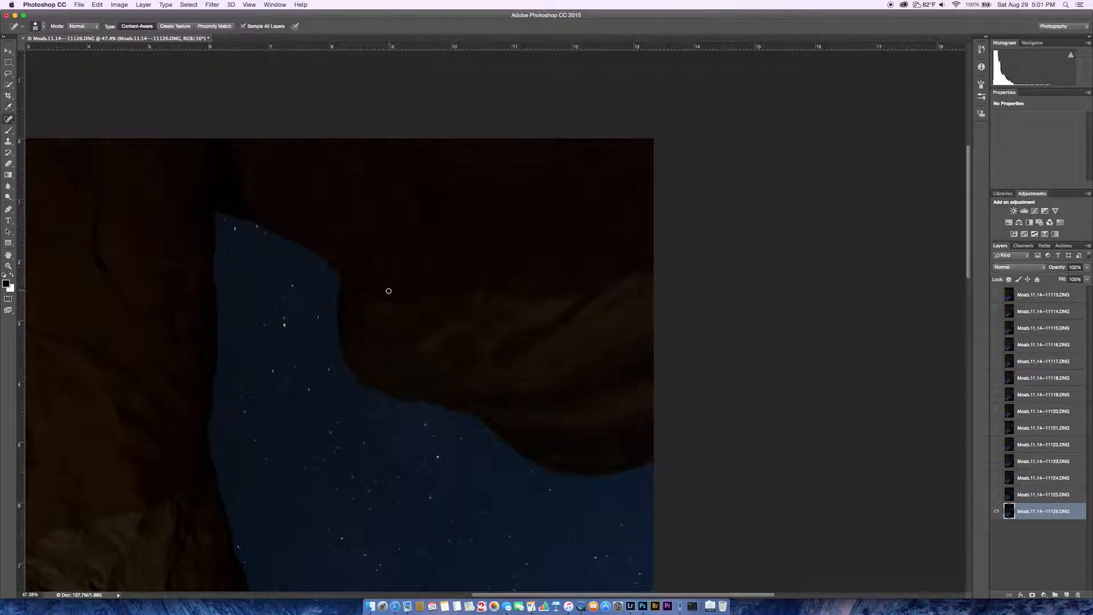
Enlarge the Spot Healing Brush to size 175 and heal the bright strip of ground along the bottom edge of frame 11126.
{"action": "scroll", "coordinate": [388, 290], "scroll_direction": "down", "scroll_amount": 6}
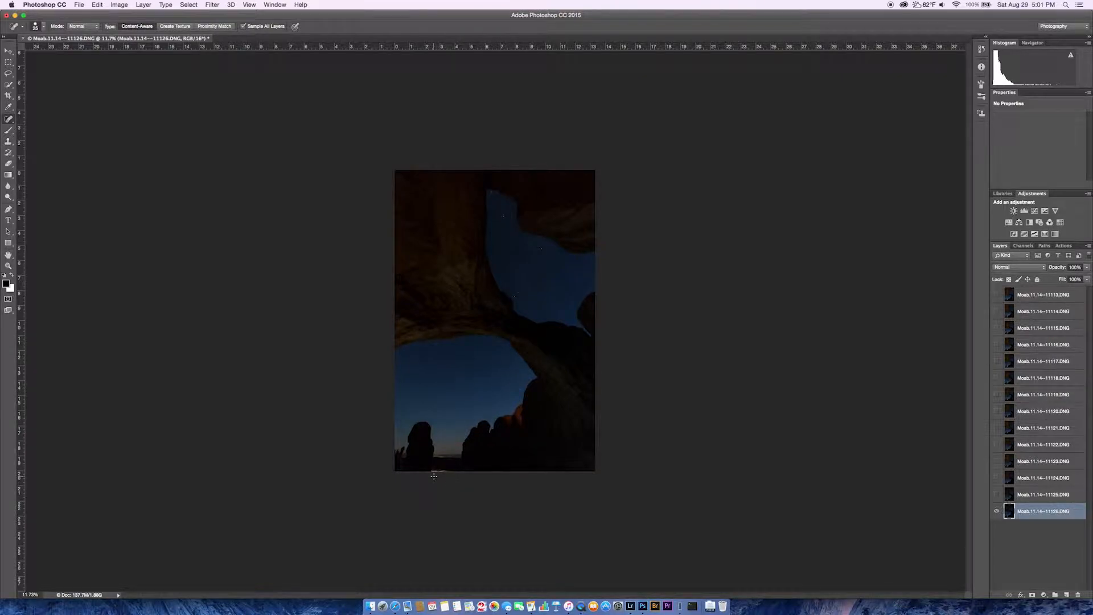
{"action": "scroll", "coordinate": [434, 475], "scroll_direction": "up", "scroll_amount": 2}
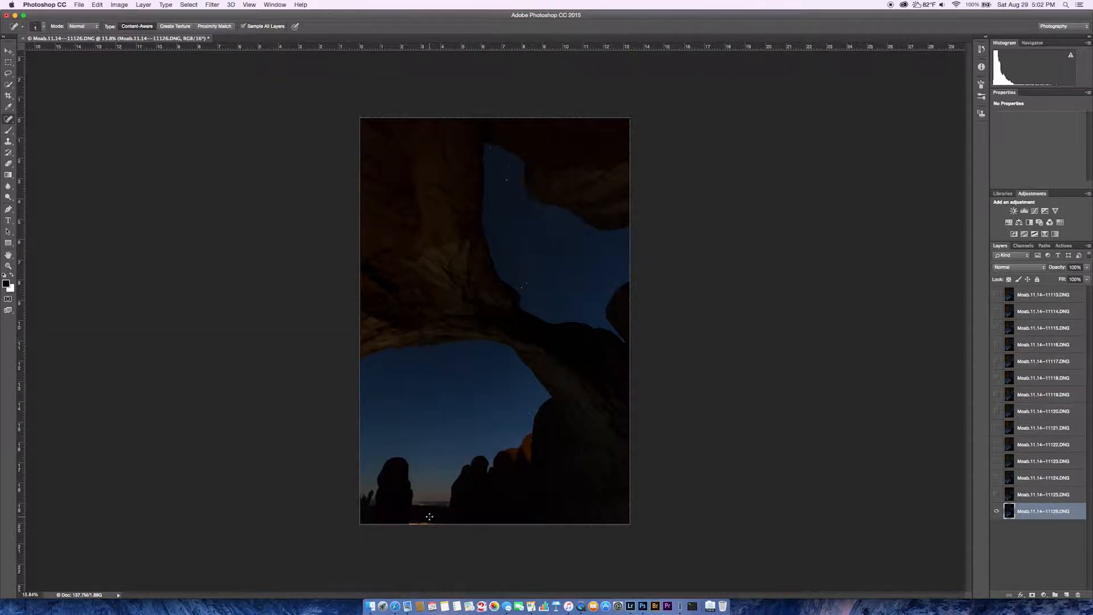
{"action": "scroll", "coordinate": [429, 517], "scroll_direction": "up", "scroll_amount": 8}
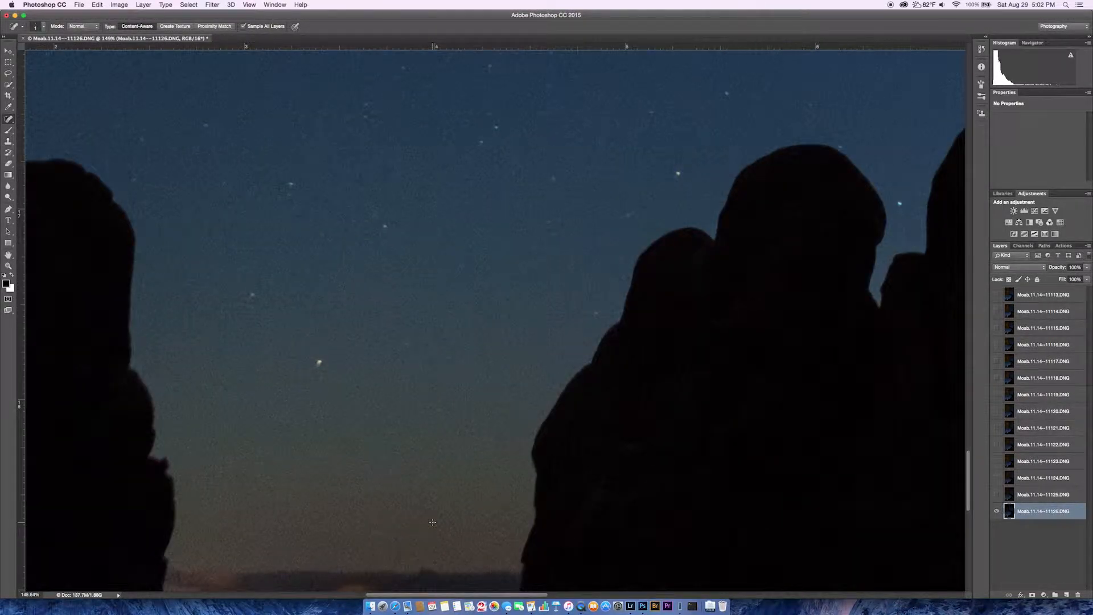
{"action": "key", "text": "bracketright"}
{"action": "key", "text": "bracketright"}
{"action": "key", "text": "bracketright"}
{"action": "key", "text": "bracketright"}
{"action": "key", "text": "bracketright"}
{"action": "key", "text": "bracketright"}
{"action": "key", "text": "bracketright"}
{"action": "mouse_move", "coordinate": [433, 521]}
{"action": "left_mouse_down"}
{"action": "mouse_move", "coordinate": [432, 471]}
{"action": "mouse_move", "coordinate": [481, 234]}
{"action": "left_mouse_up"}
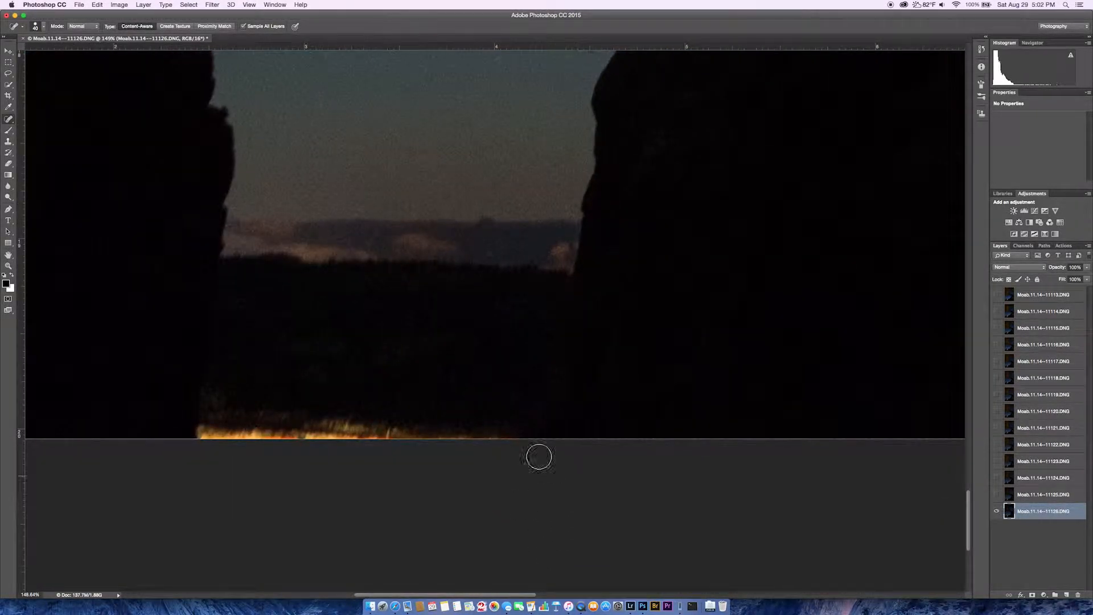
{"action": "key", "text": "bracketright"}
{"action": "key", "text": "bracketright"}
{"action": "key", "text": "bracketright"}
{"action": "key", "text": "bracketright"}
{"action": "key", "text": "bracketright"}
{"action": "key", "text": "bracketright"}
{"action": "key", "text": "bracketright"}
{"action": "key", "text": "bracketright"}
{"action": "key", "text": "bracketright"}
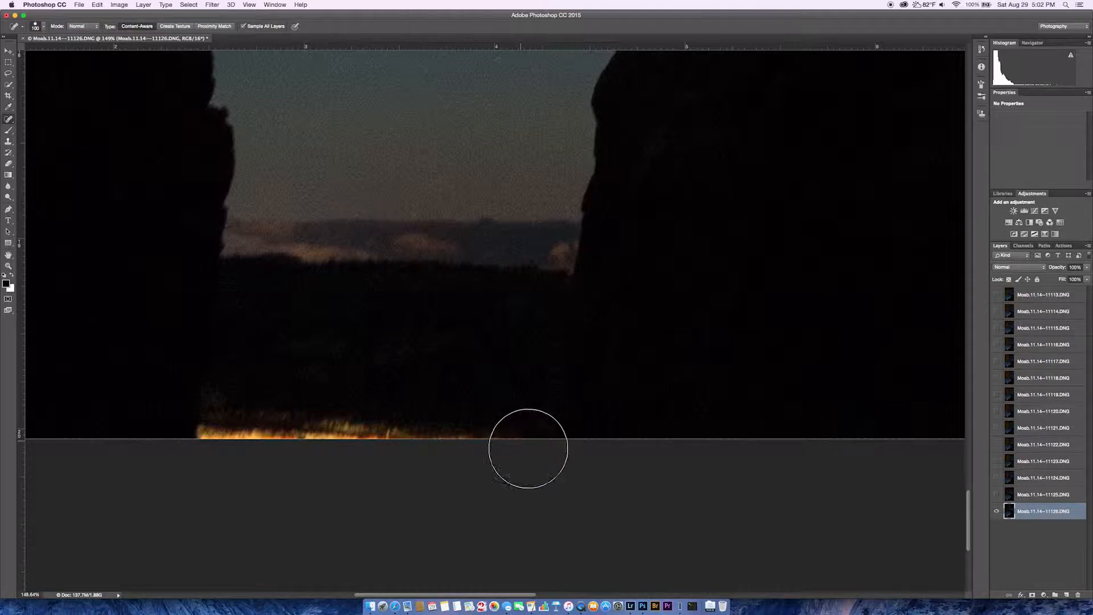
{"action": "left_click_drag", "start_coordinate": [520, 435], "coordinate": [208, 415]}
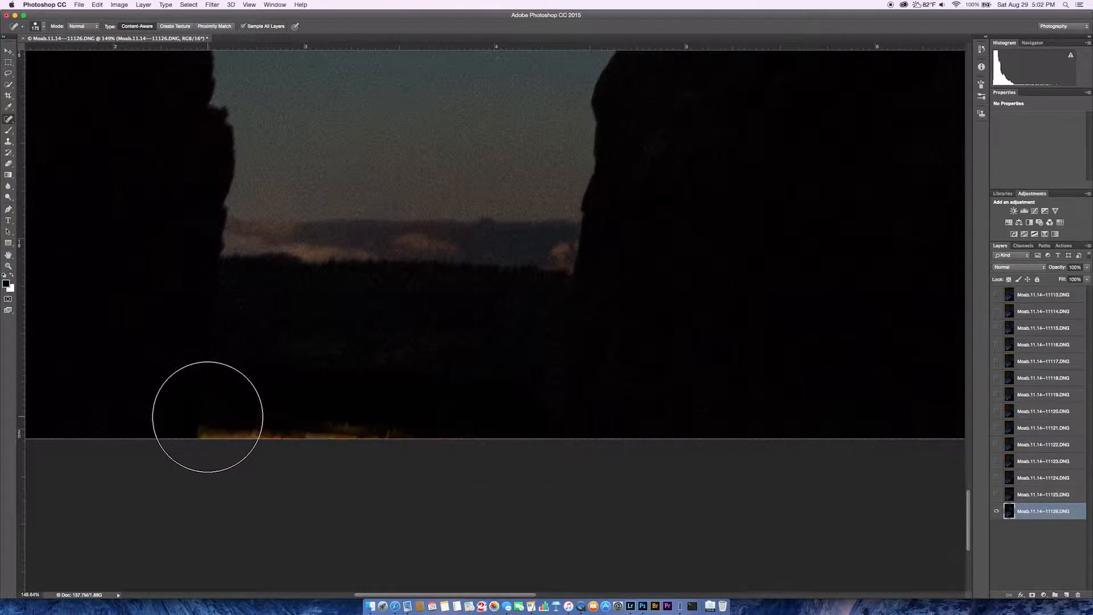
{"action": "scroll", "coordinate": [366, 437], "scroll_direction": "down", "scroll_amount": 5}
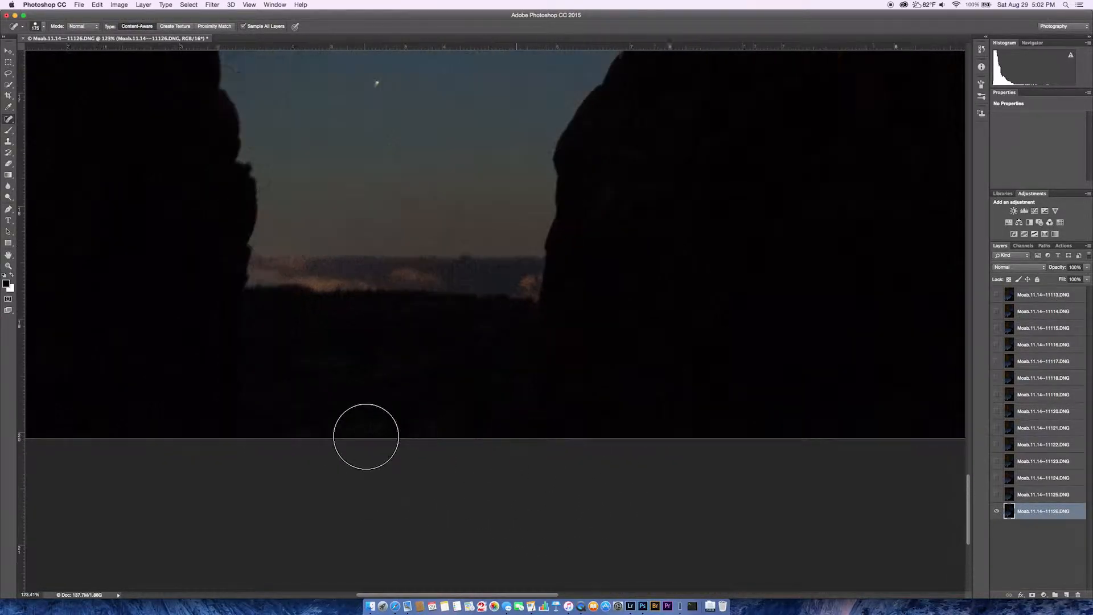
Show only frame 11125, make it the active layer, and heal the light strip along its bottom edge.
{"action": "left_click", "coordinate": [997, 496], "text": "alt"}
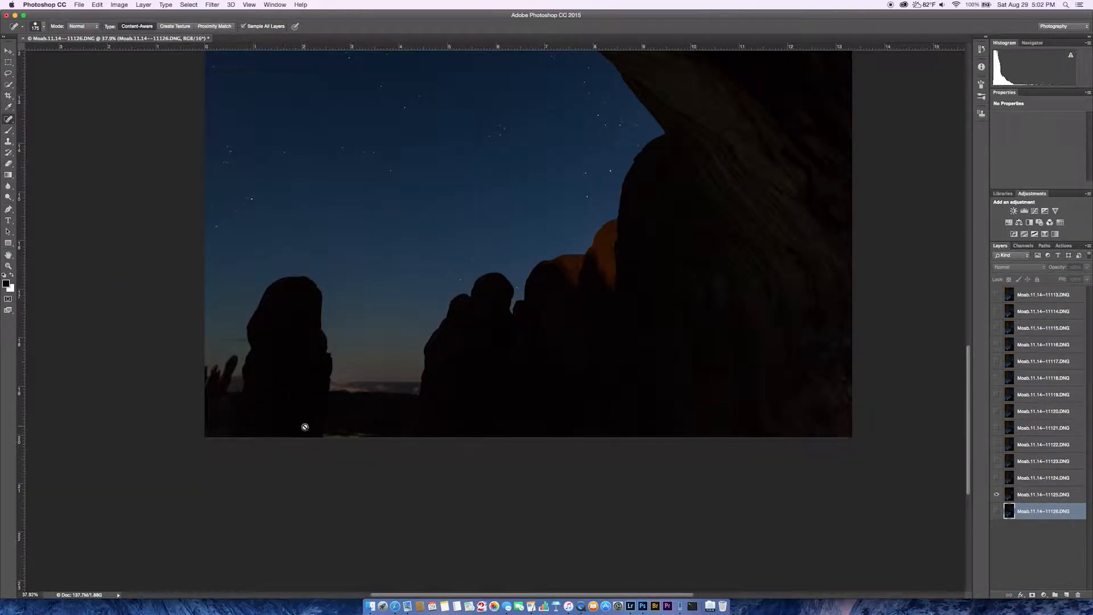
{"action": "left_click", "coordinate": [1033, 494]}
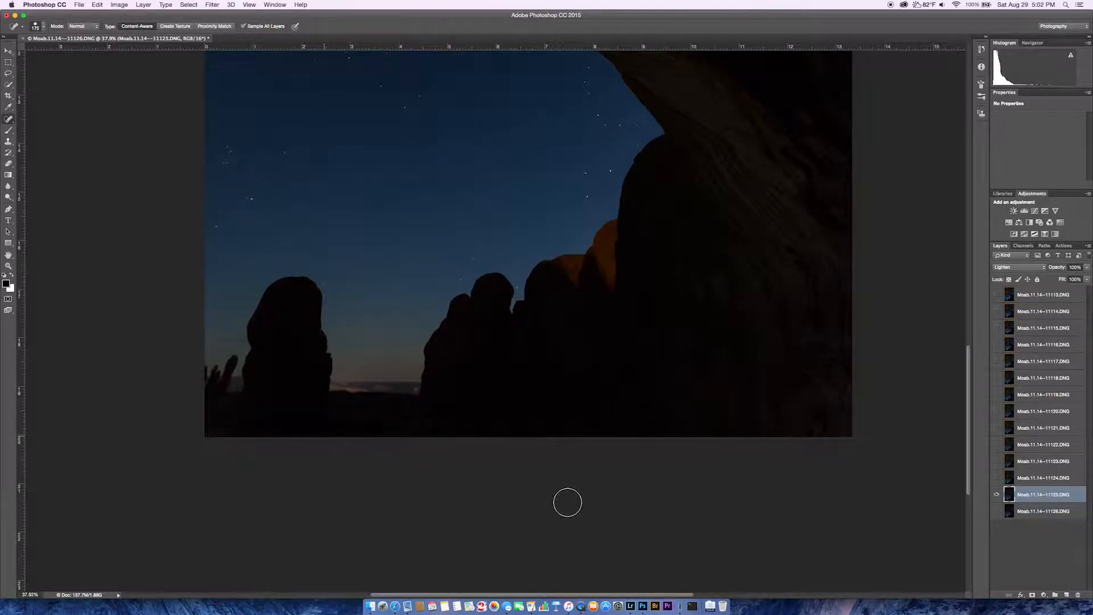
Check the remaining frames alone for stray light near the ground, ending with only frame 11114 shown and active.
{"action": "left_click", "coordinate": [997, 478], "text": "alt"}
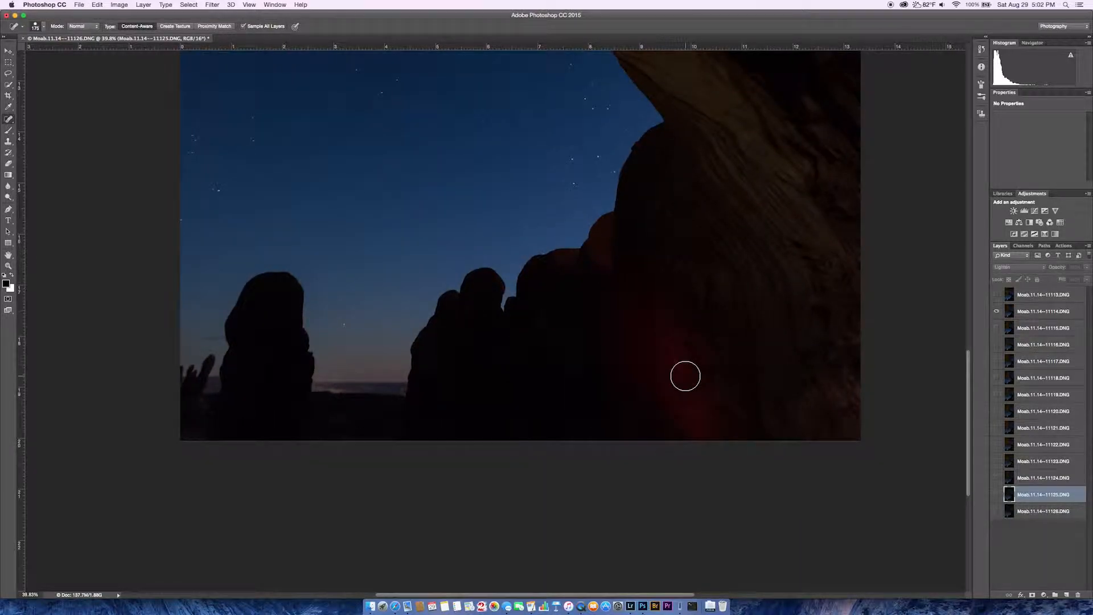
{"action": "scroll", "coordinate": [686, 375], "scroll_direction": "down", "scroll_amount": 10}
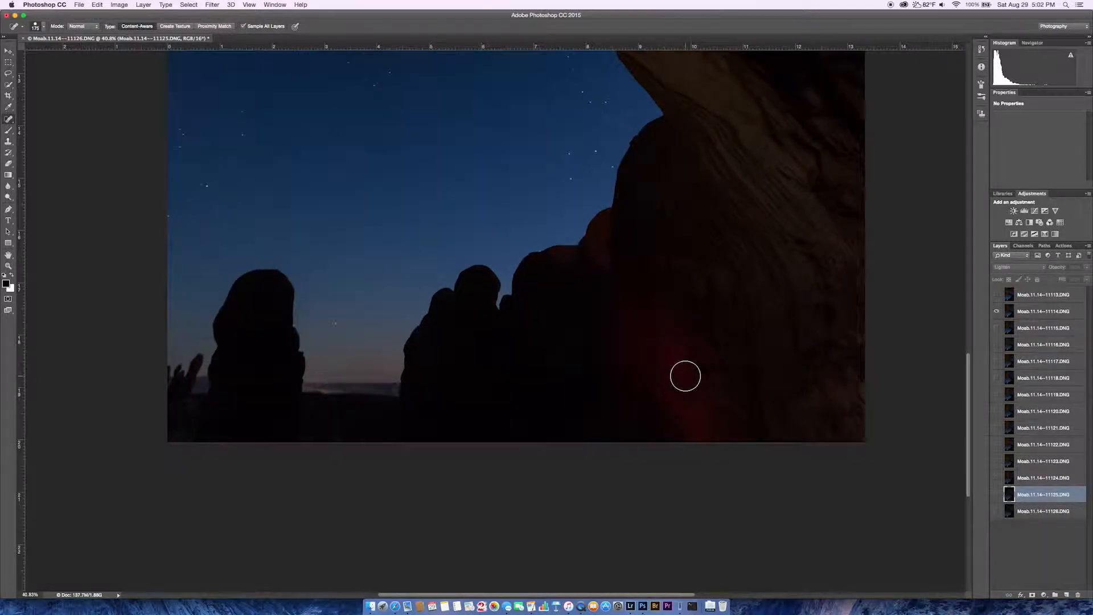
{"action": "scroll", "coordinate": [514, 384], "scroll_direction": "up", "scroll_amount": 5}
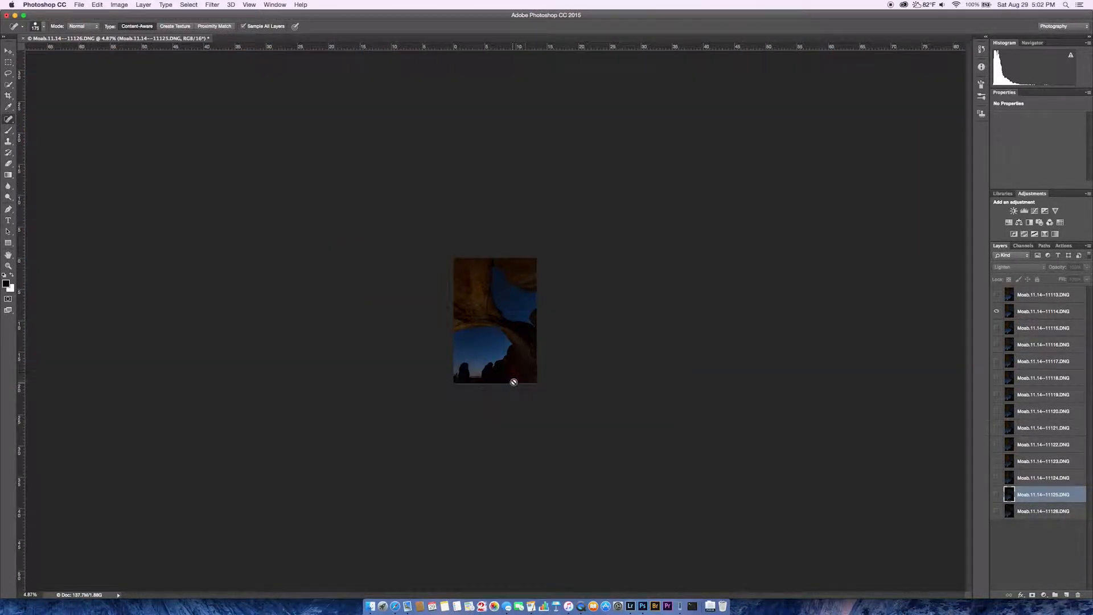
{"action": "scroll", "coordinate": [518, 389], "scroll_direction": "up", "scroll_amount": 3}
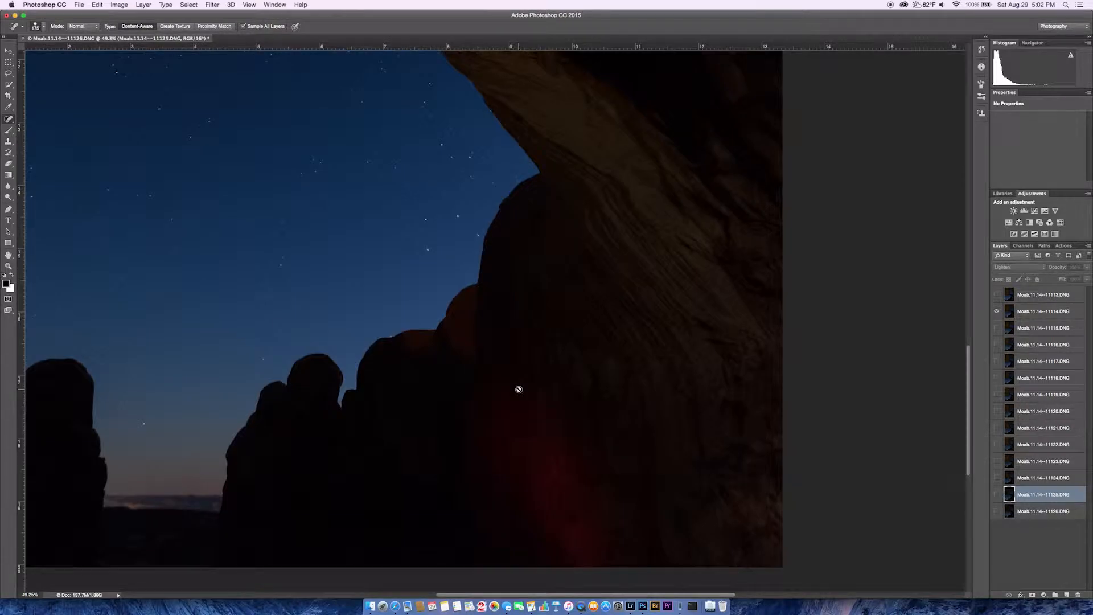
{"action": "scroll", "coordinate": [519, 389], "scroll_direction": "down", "scroll_amount": 1}
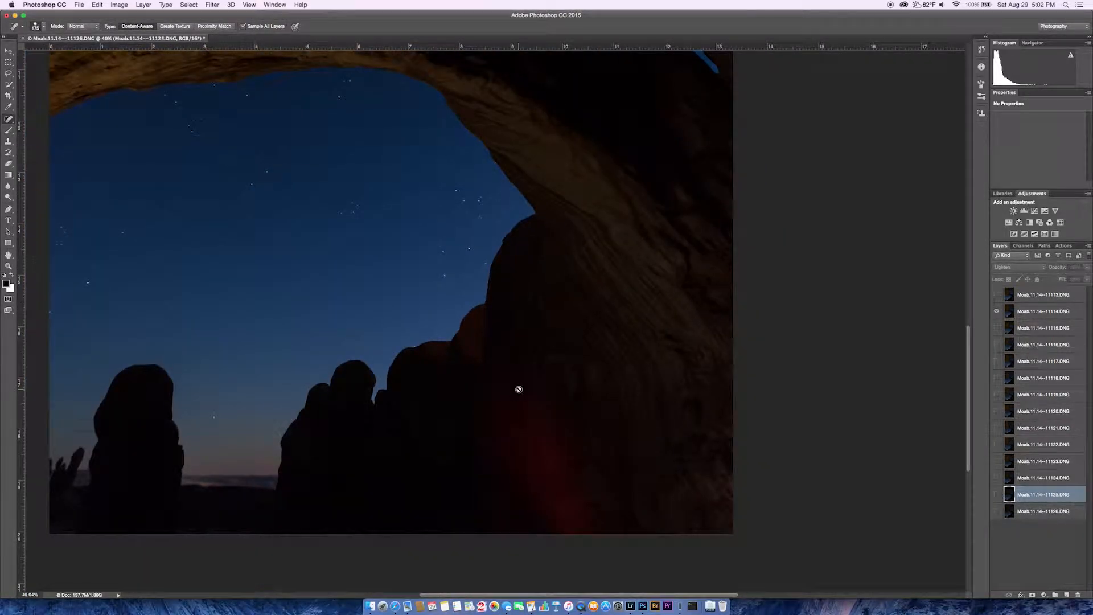
{"action": "left_click", "coordinate": [1063, 317]}
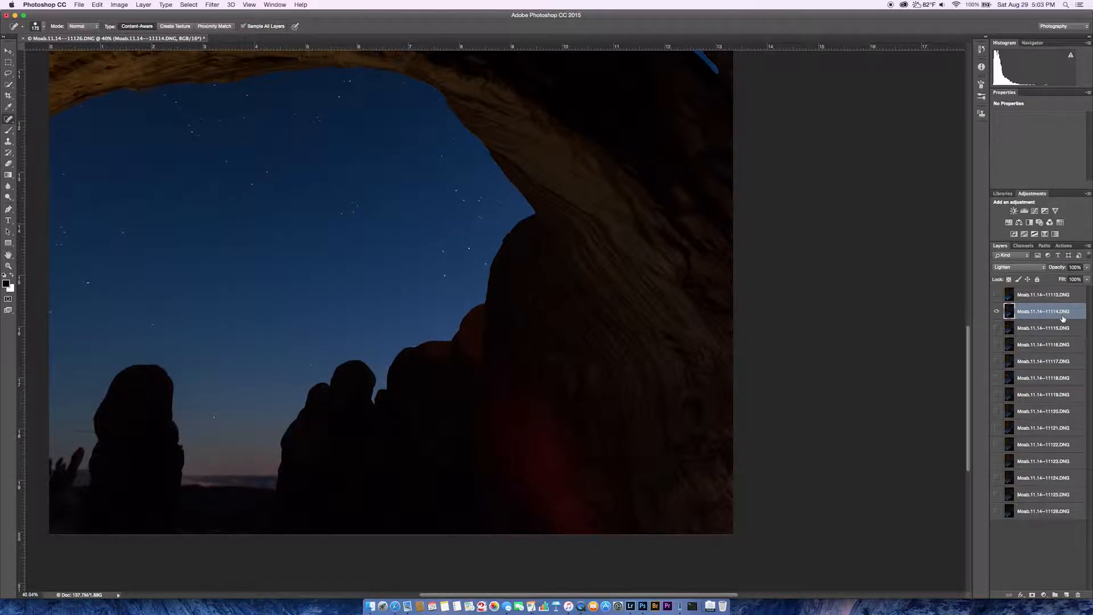
Set the Brush to Normal mode and paint black at 30% opacity over the red glow on frame 11114's lower rock wall.
{"action": "key", "text": "b"}
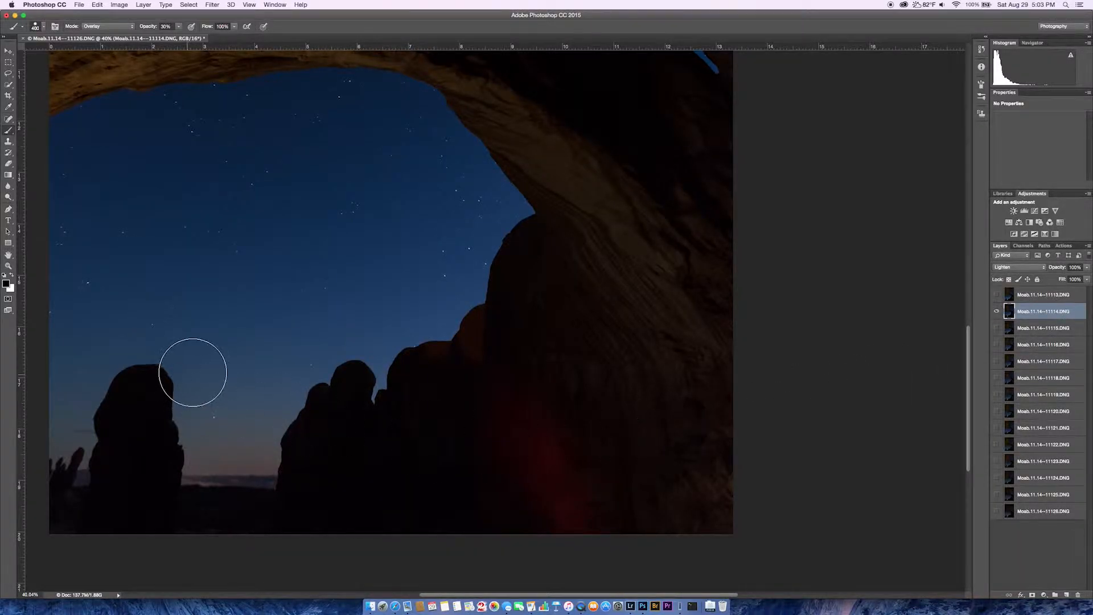
{"action": "left_click", "coordinate": [102, 27]}
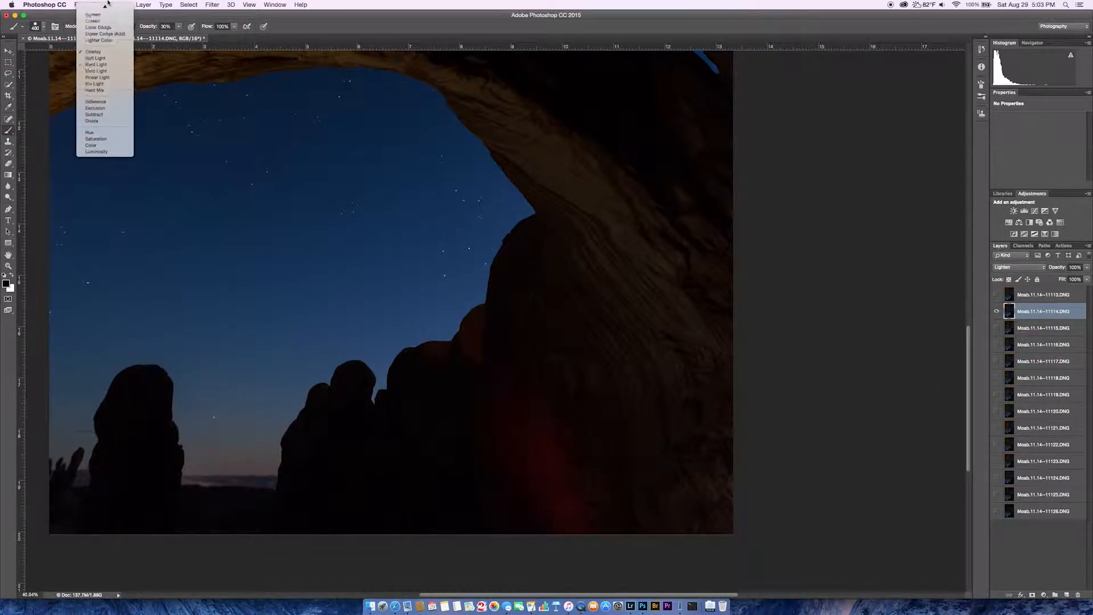
{"action": "left_click", "coordinate": [94, 8]}
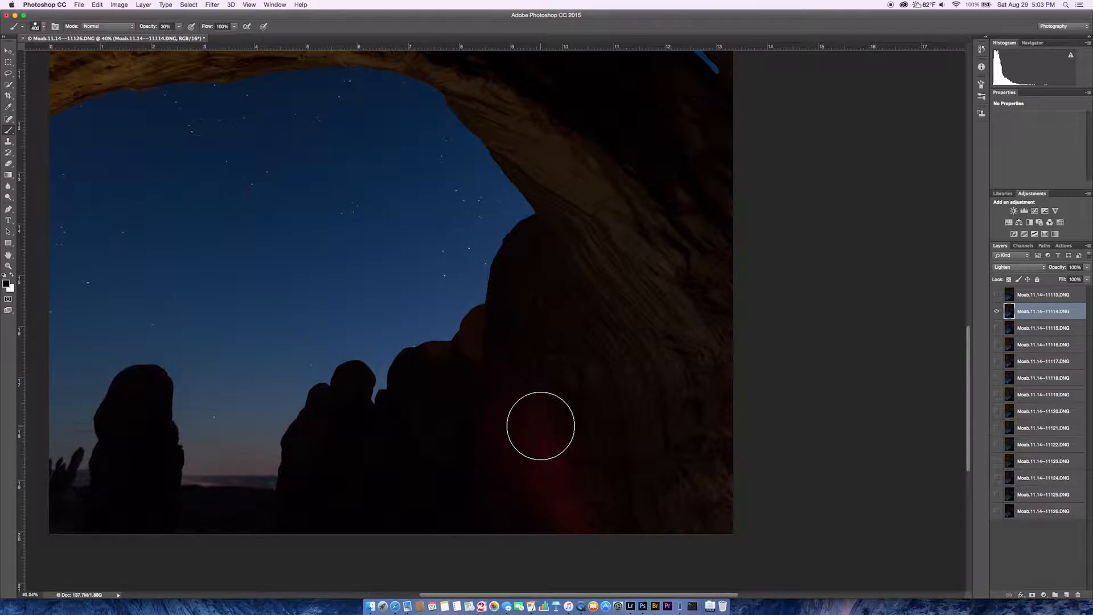
{"action": "left_click_drag", "start_coordinate": [537, 429], "coordinate": [559, 513]}
{"action": "key", "text": "]"}
{"action": "key", "text": "]"}
{"action": "key", "text": "bracketleft"}
{"action": "key", "text": "bracketleft"}
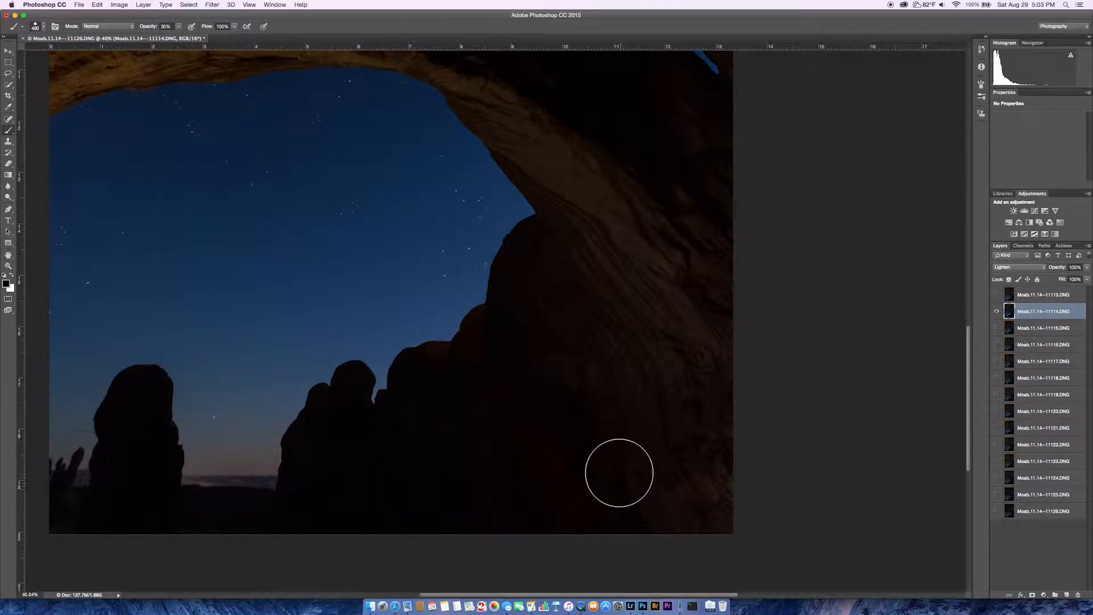
{"action": "left_click_drag", "start_coordinate": [529, 425], "coordinate": [442, 509]}
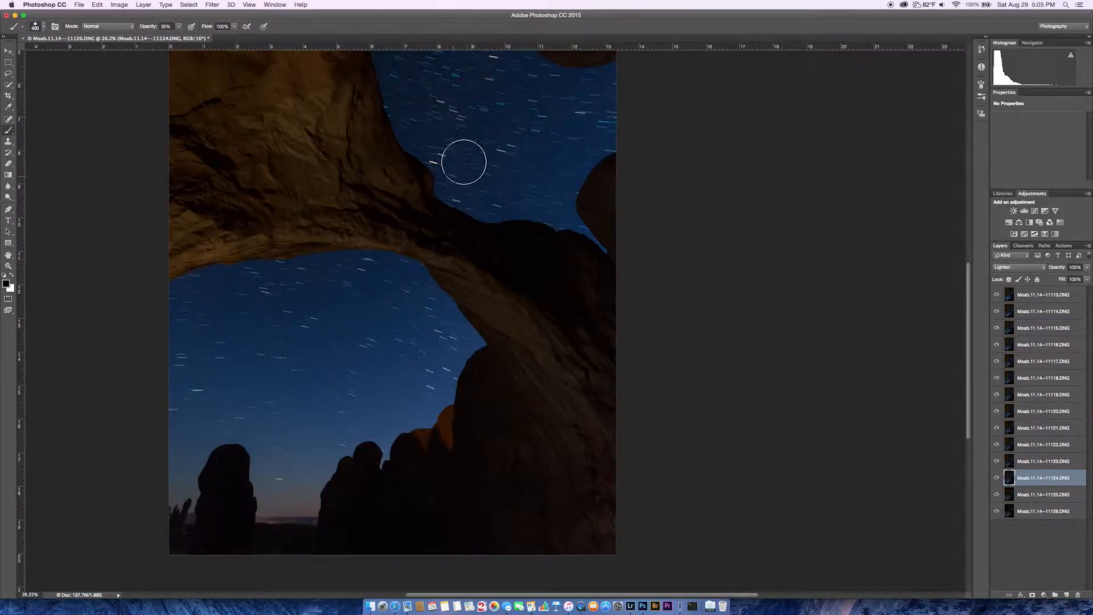
Examine the blended star trails in both sky openings and the rock surfaces closely with all frames shown.
{"action": "scroll", "coordinate": [464, 162], "scroll_direction": "up", "scroll_amount": 5}
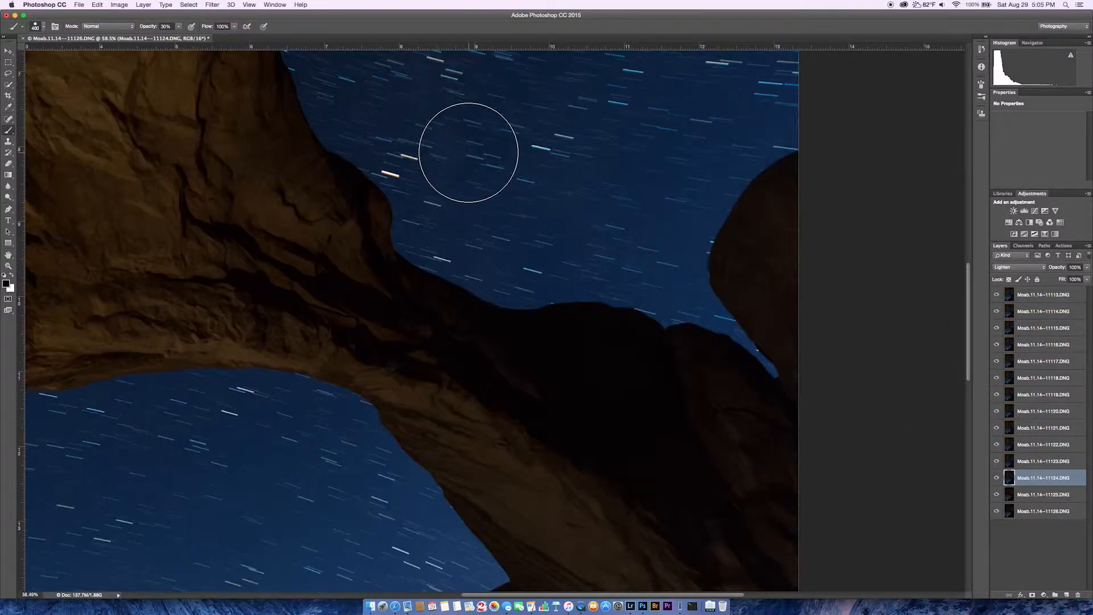
{"action": "scroll", "coordinate": [481, 183], "scroll_direction": "up", "scroll_amount": 3}
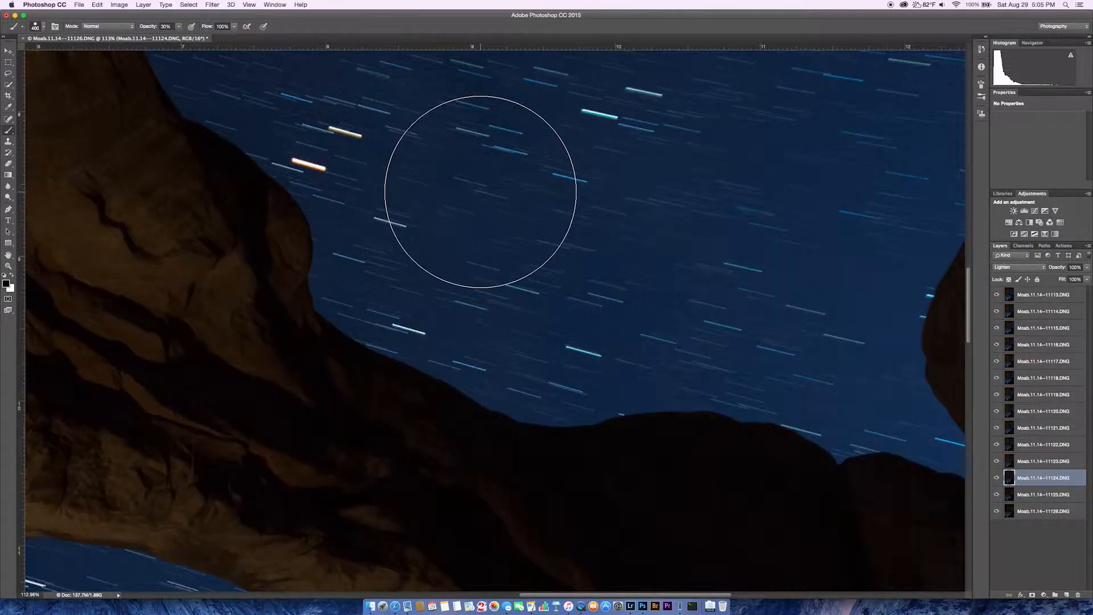
{"action": "scroll", "coordinate": [502, 233], "scroll_direction": "down", "scroll_amount": 3}
{"action": "scroll", "coordinate": [502, 236], "scroll_direction": "down", "scroll_amount": 5}
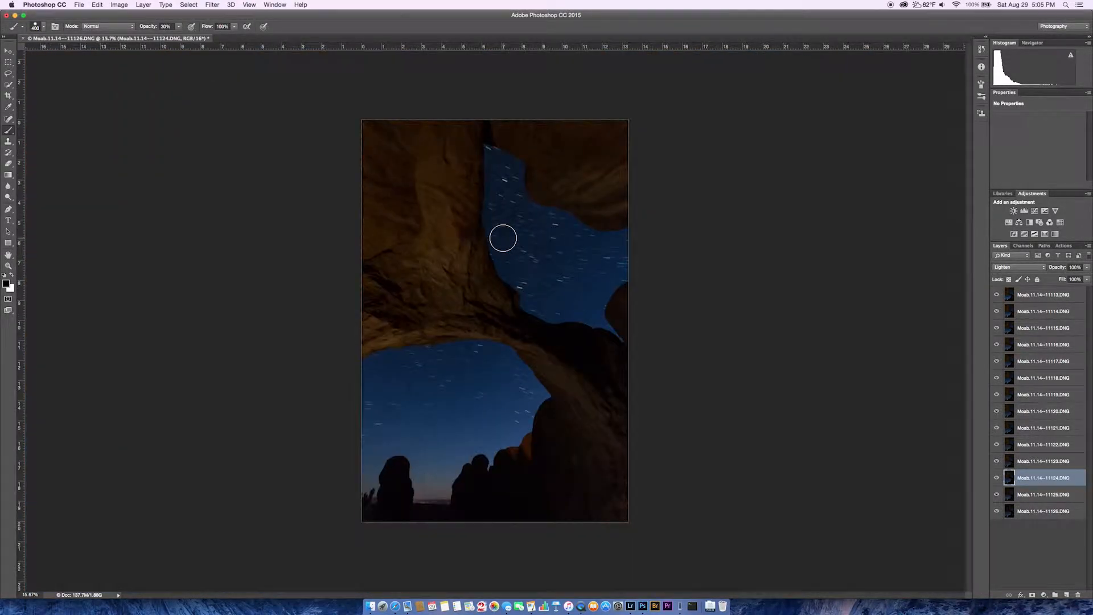
{"action": "scroll", "coordinate": [504, 229], "scroll_direction": "up", "scroll_amount": 4}
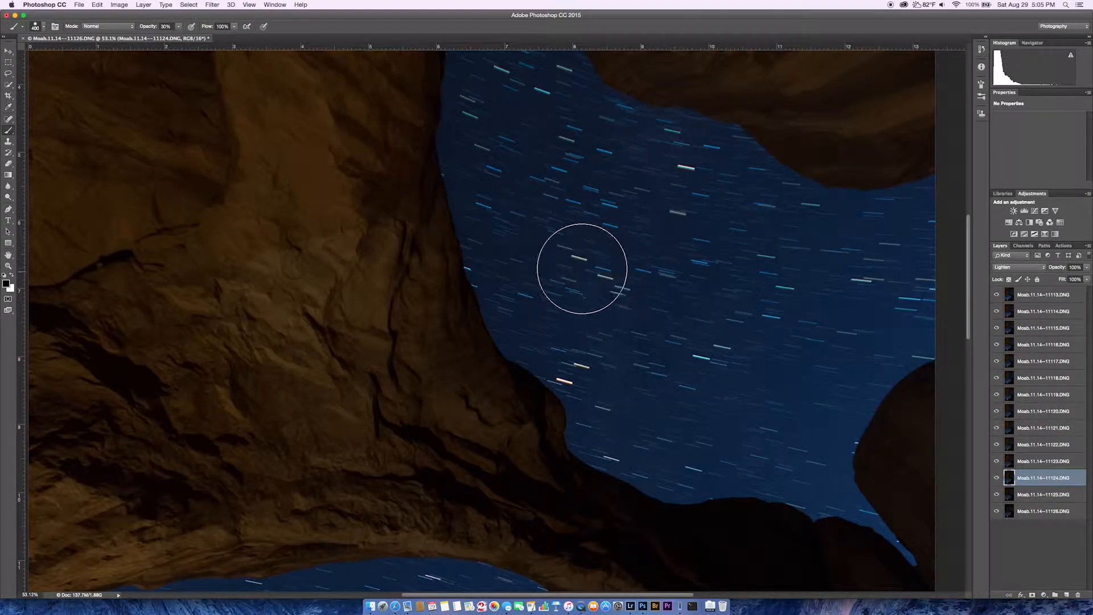
{"action": "left_click_drag", "start_coordinate": [612, 250], "coordinate": [741, 74]}
{"action": "left_click_drag", "start_coordinate": [647, 393], "coordinate": [513, 191]}
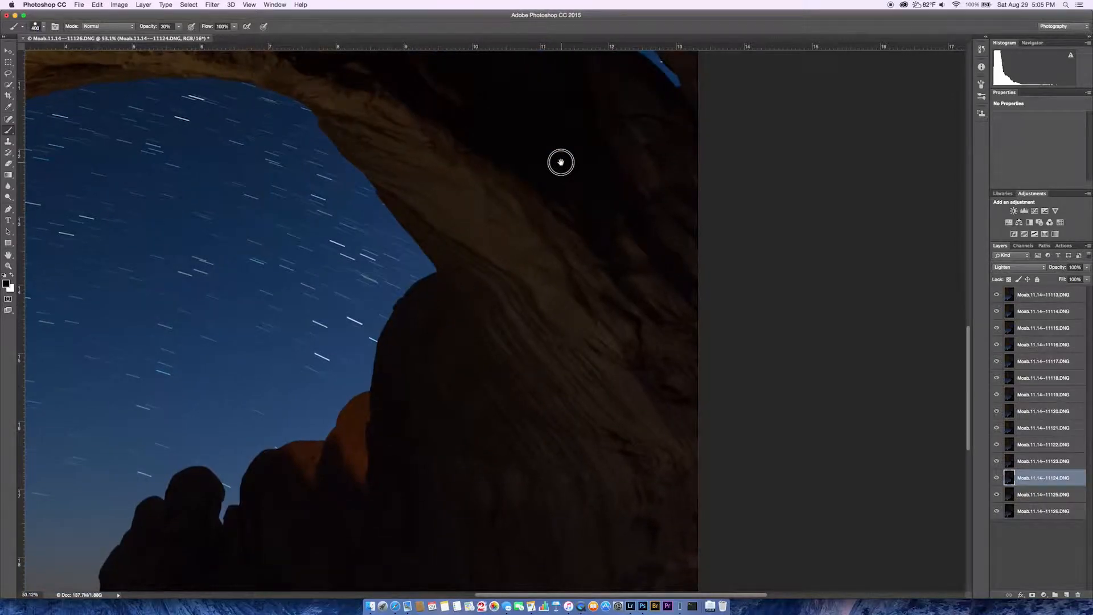
{"action": "left_click_drag", "start_coordinate": [561, 162], "coordinate": [633, 217]}
{"action": "left_click_drag", "start_coordinate": [501, 316], "coordinate": [471, 459]}
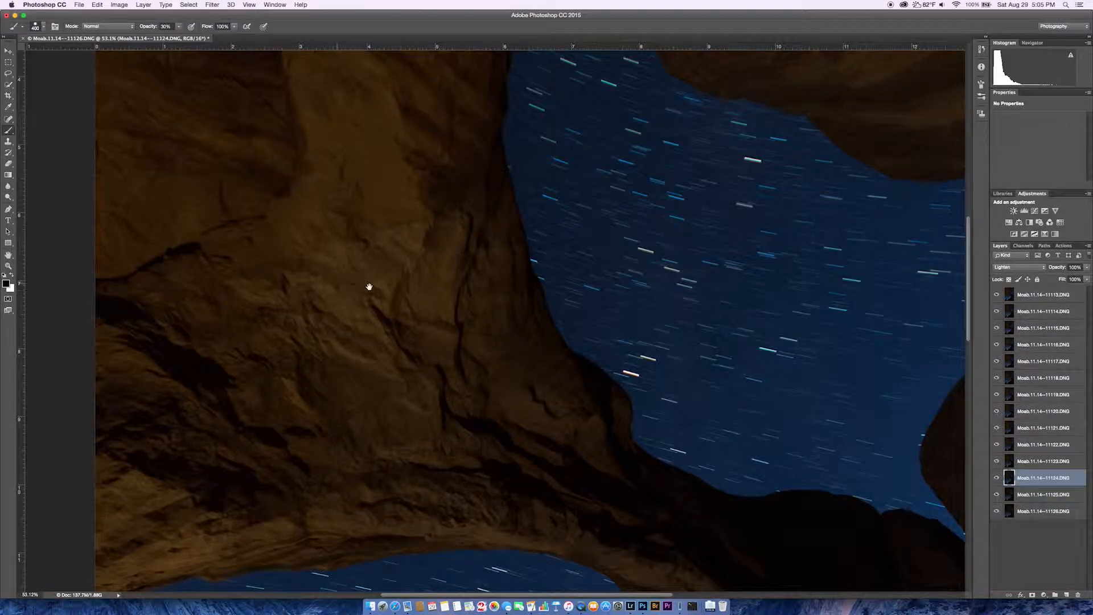
{"action": "scroll", "coordinate": [389, 266], "scroll_direction": "down", "scroll_amount": 1}
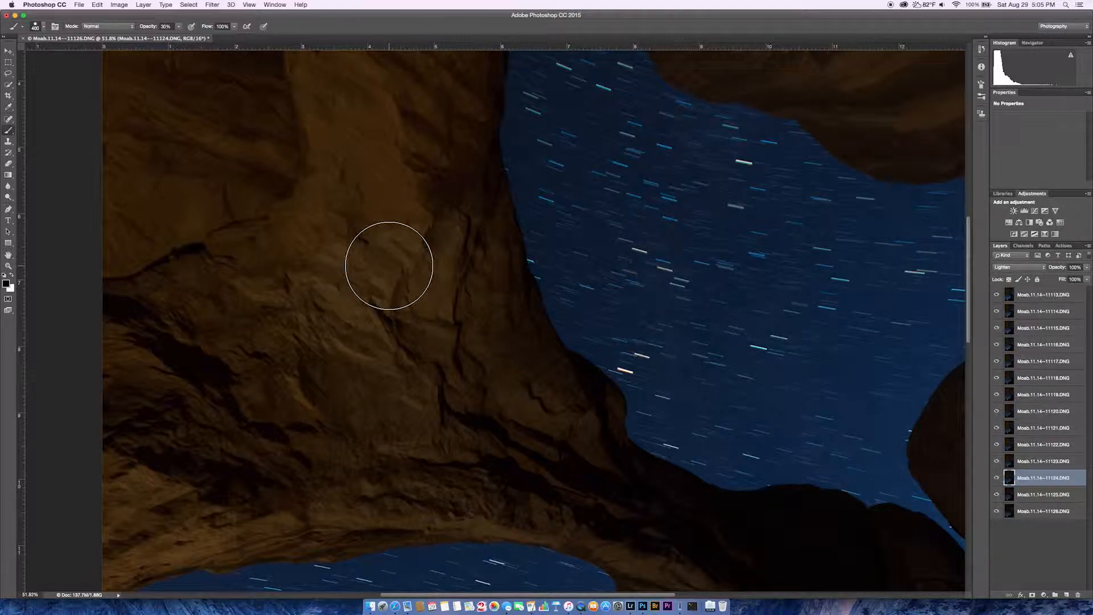
{"action": "scroll", "coordinate": [389, 266], "scroll_direction": "up", "scroll_amount": 2}
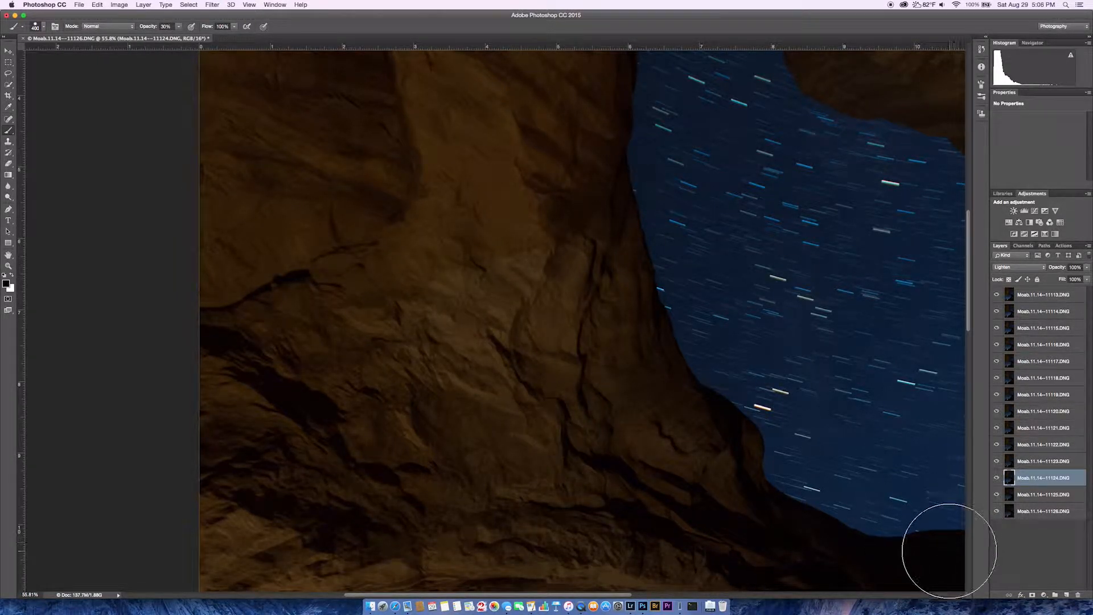
Compare the light on the rock pillar across individual frames between 11114 and 11125, then show all frames again.
{"action": "left_click", "coordinate": [997, 345], "text": "alt"}
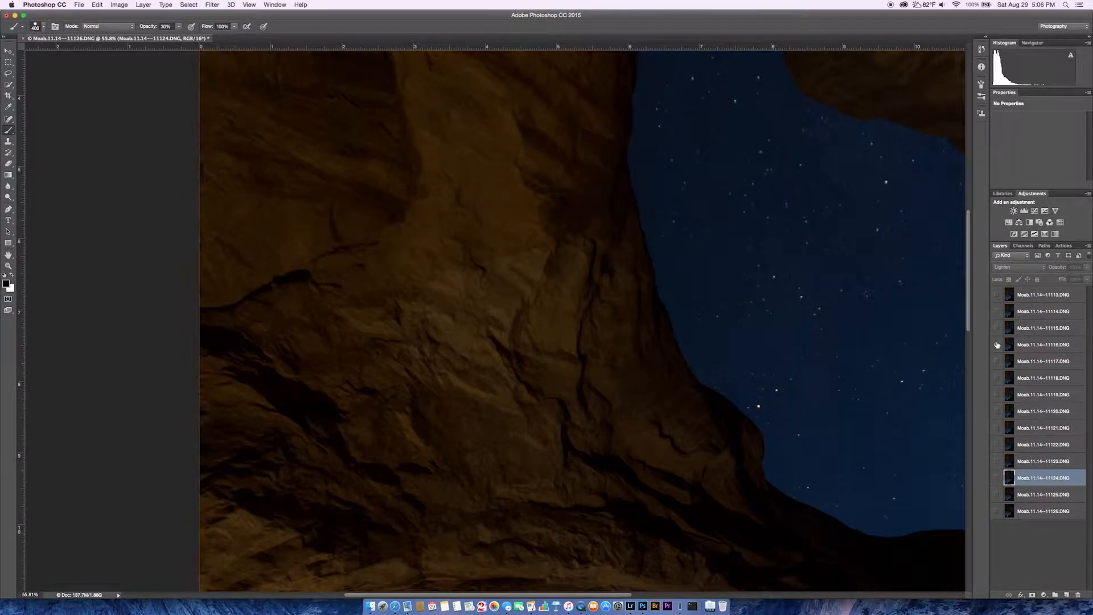
{"action": "left_click", "coordinate": [997, 361], "text": "alt"}
{"action": "left_click", "coordinate": [996, 378], "text": "alt"}
{"action": "left_click", "coordinate": [997, 395], "text": "alt"}
{"action": "left_click", "coordinate": [997, 460], "text": "alt"}
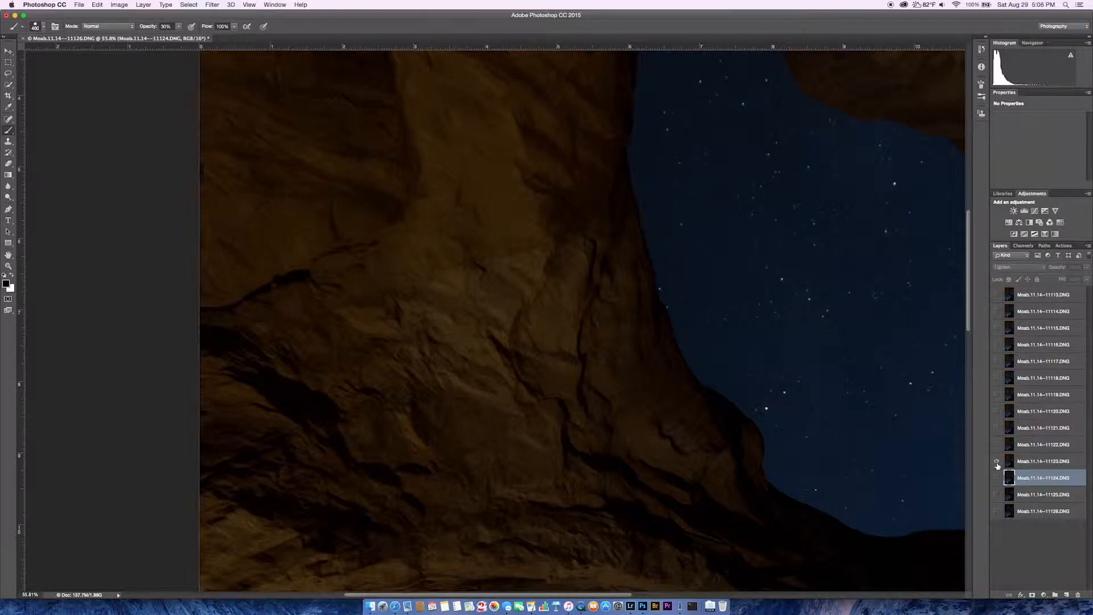
{"action": "left_click", "coordinate": [997, 495], "text": "alt"}
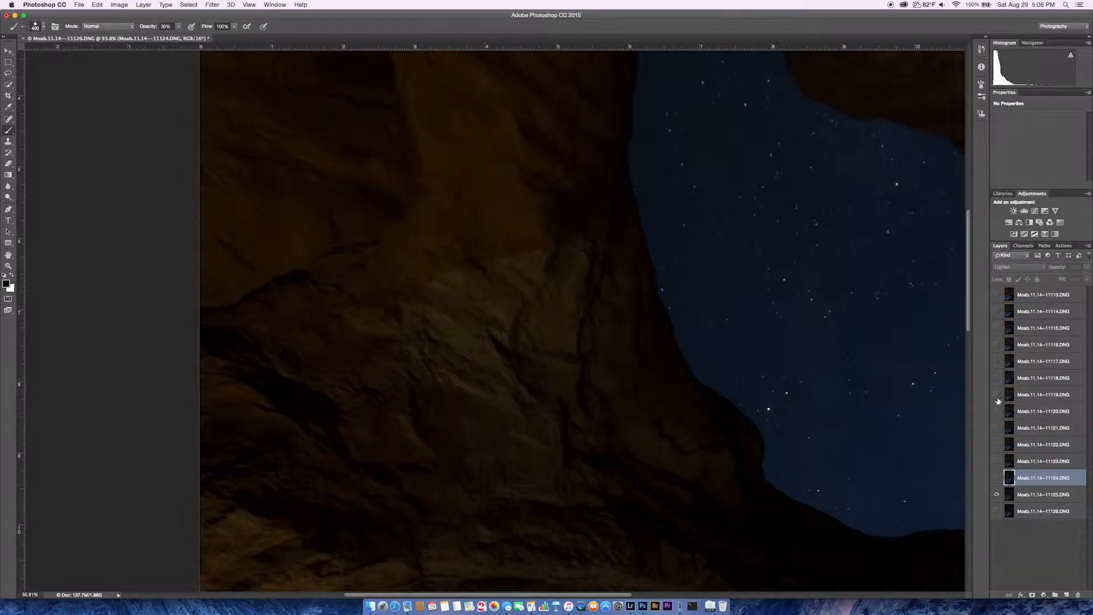
{"action": "left_click", "coordinate": [996, 328], "text": "alt"}
{"action": "left_click", "coordinate": [996, 311], "text": "alt"}
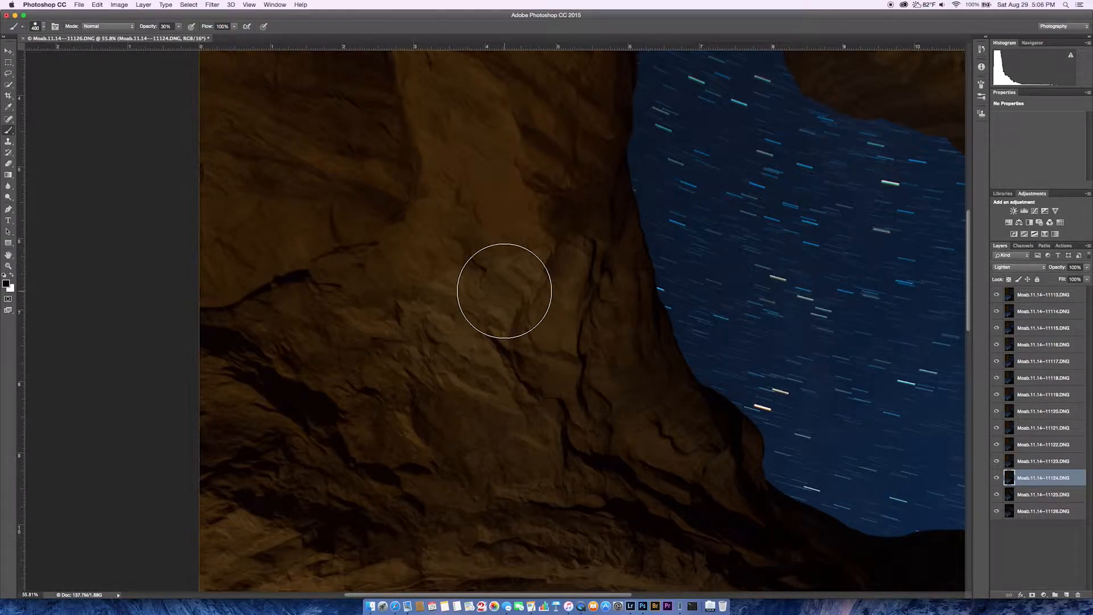
Flatten all the frame layers into a single background layer and save the image.
{"action": "scroll", "coordinate": [512, 262], "scroll_direction": "down", "scroll_amount": 1}
{"action": "scroll", "coordinate": [507, 266], "scroll_direction": "down", "scroll_amount": 10}
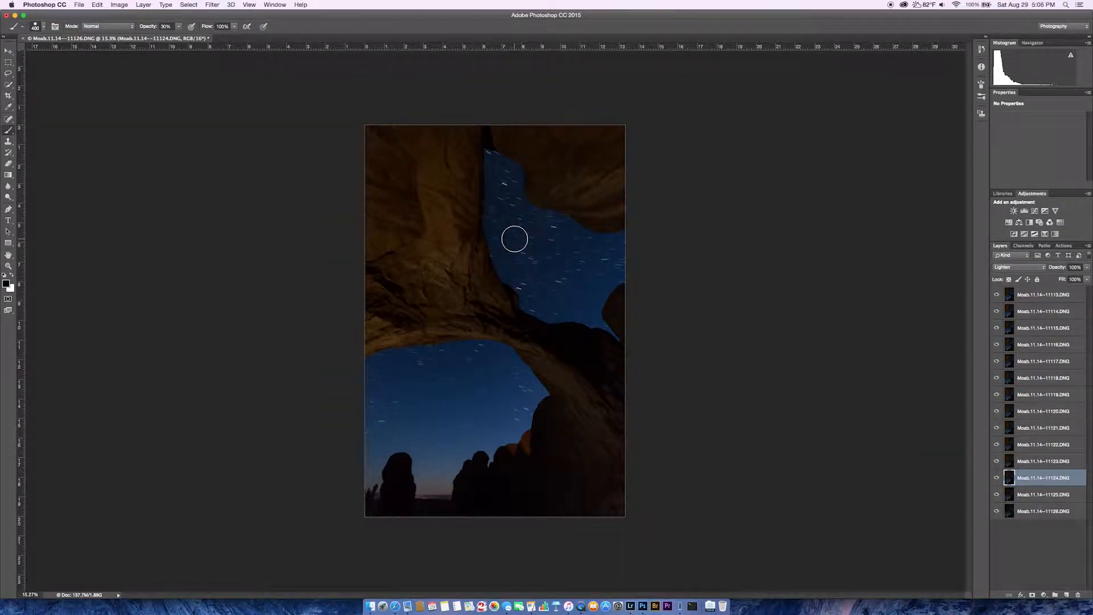
{"action": "scroll", "coordinate": [514, 239], "scroll_direction": "up", "scroll_amount": 3}
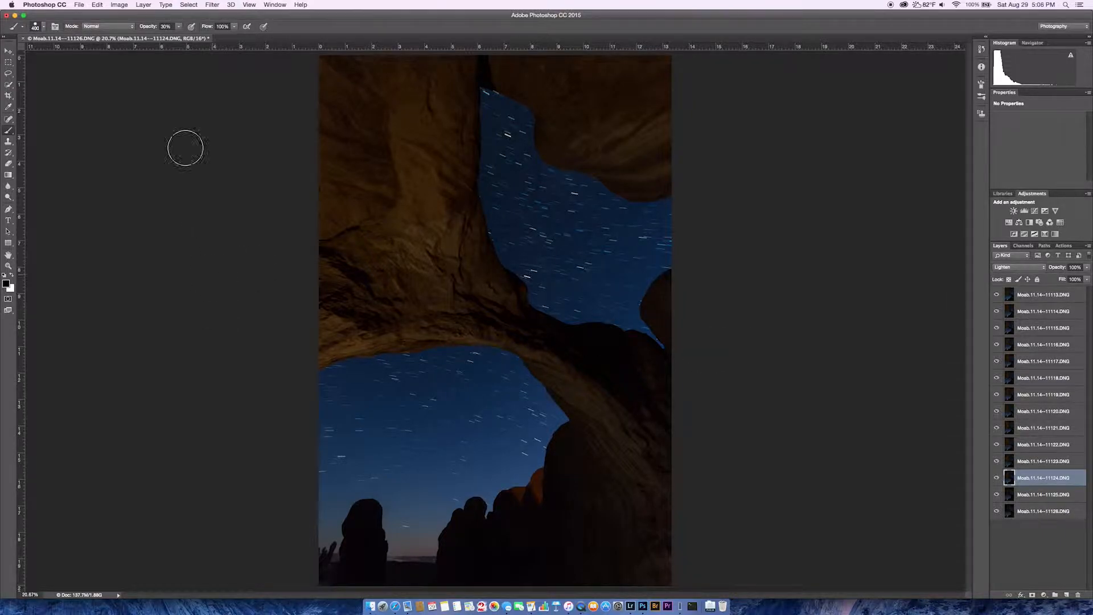
{"action": "left_click", "coordinate": [143, 4]}
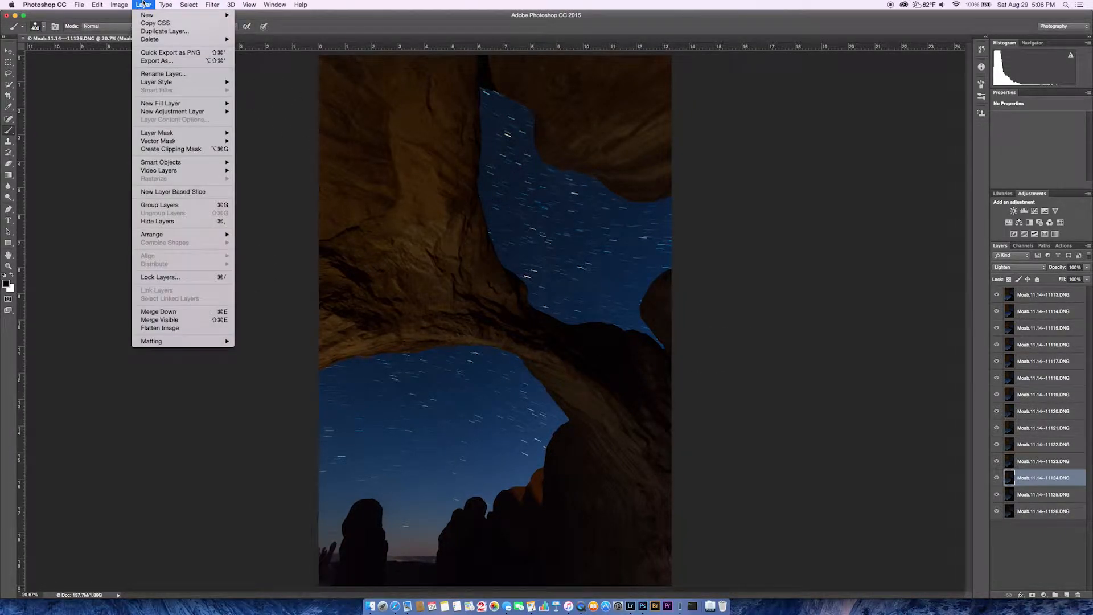
{"action": "left_click", "coordinate": [159, 330]}
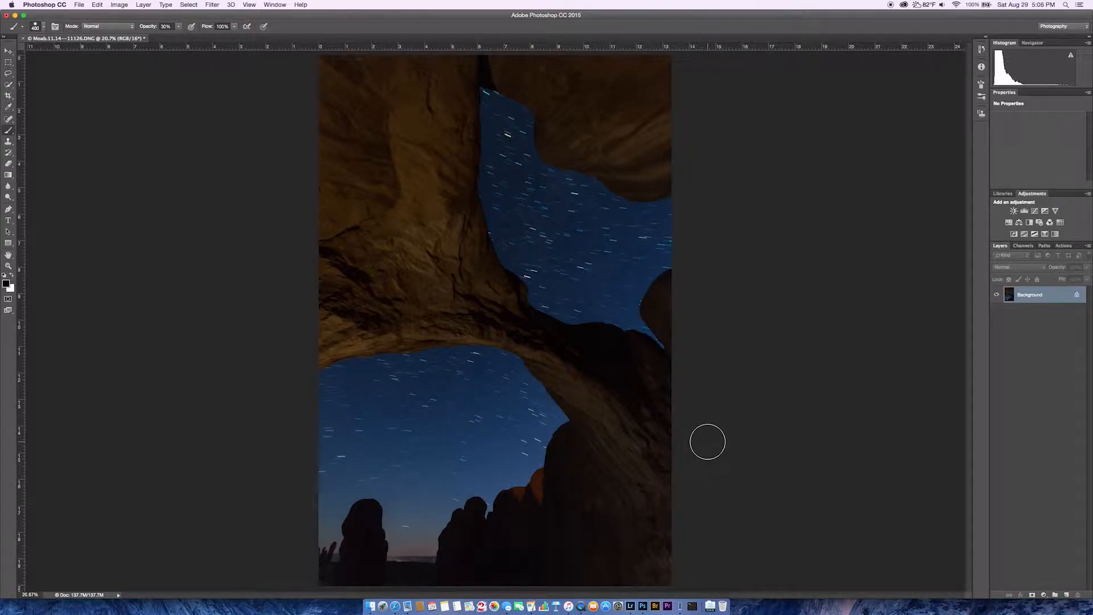
{"action": "key", "text": "super+s"}
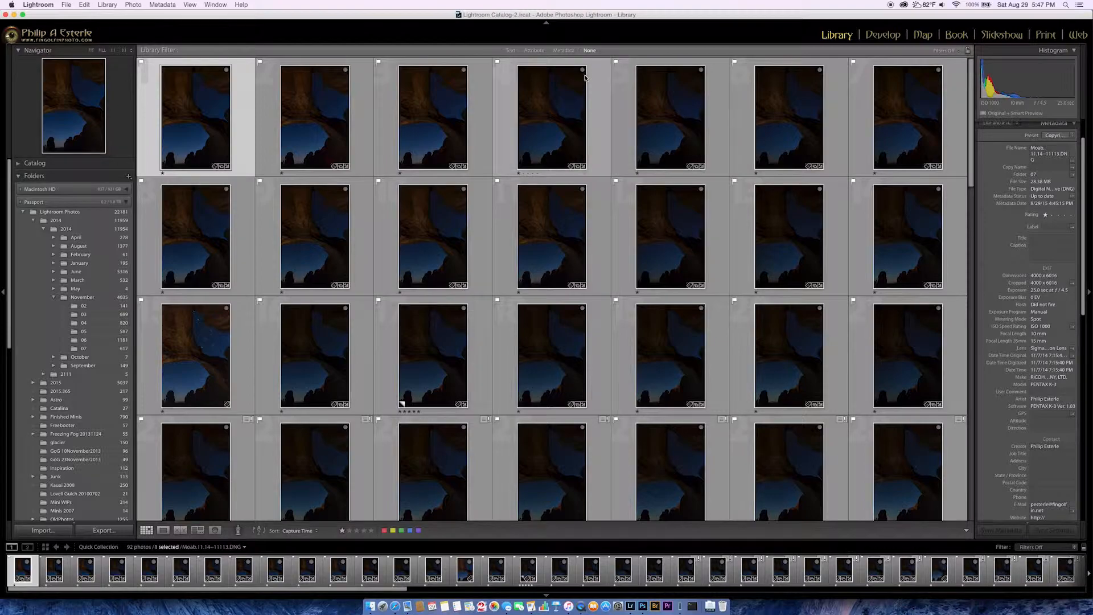
In Lightroom, filter the Quick Collection's metadata by the TIFF file type and select all the edited images.
{"action": "left_click", "coordinate": [564, 51]}
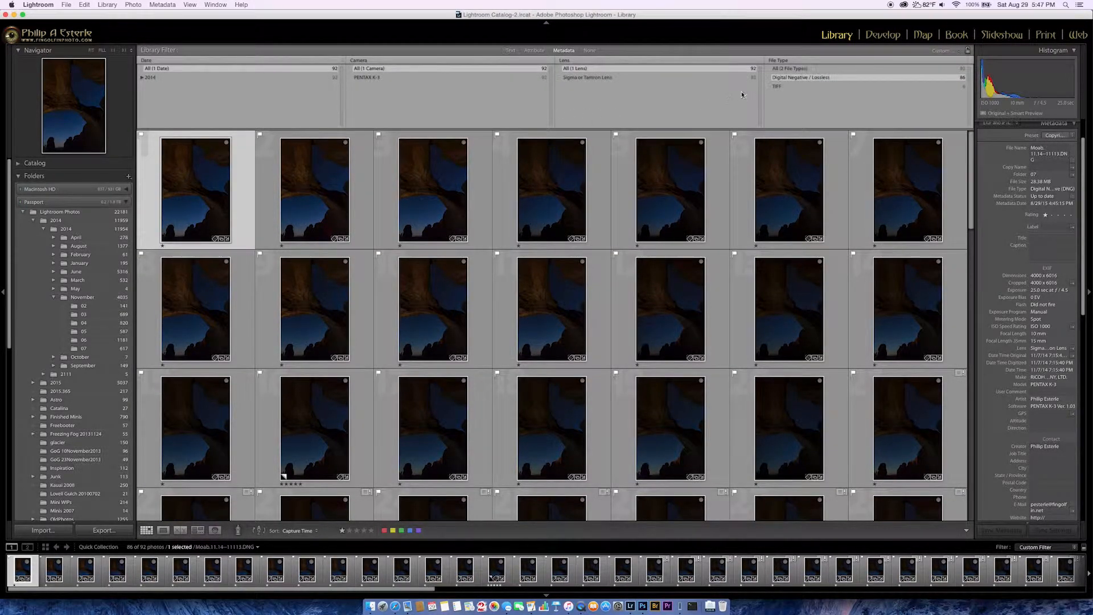
{"action": "left_click", "coordinate": [787, 86]}
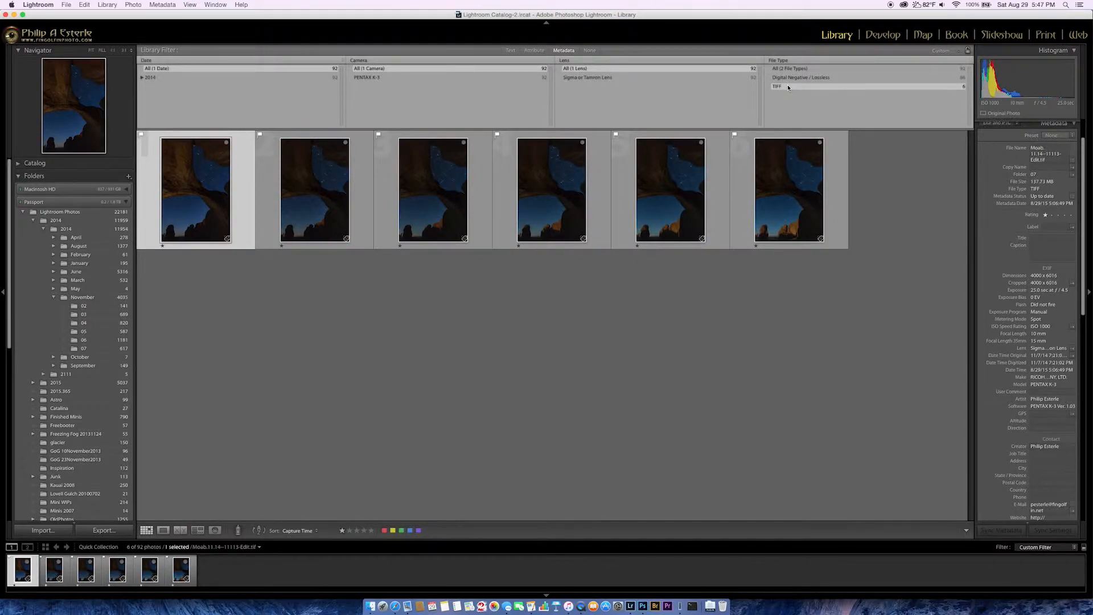
{"action": "left_click", "coordinate": [742, 182]}
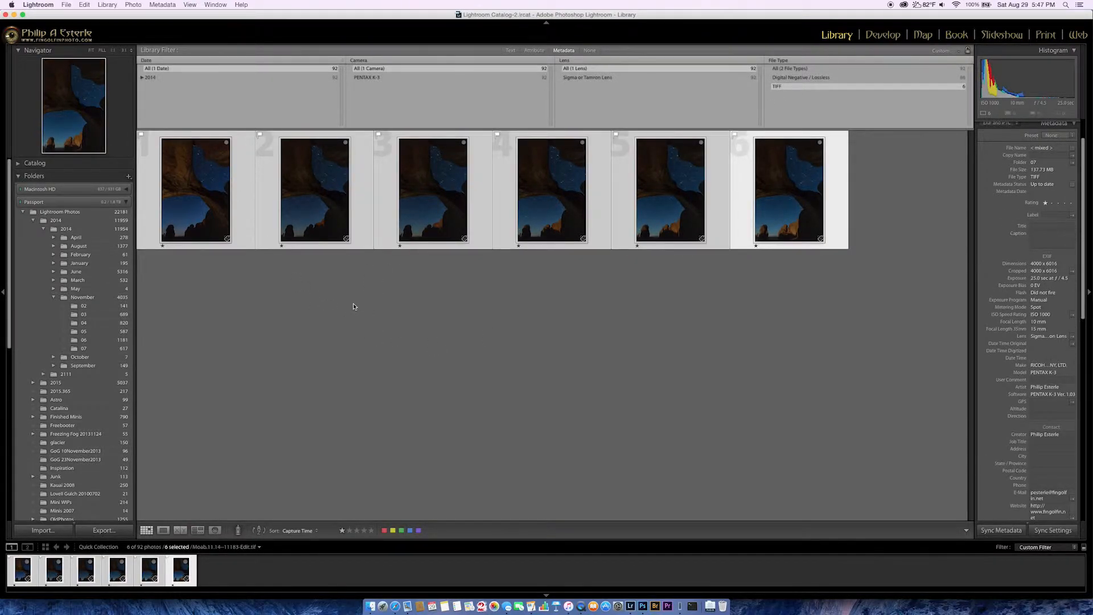
{"action": "key", "text": "Left"}
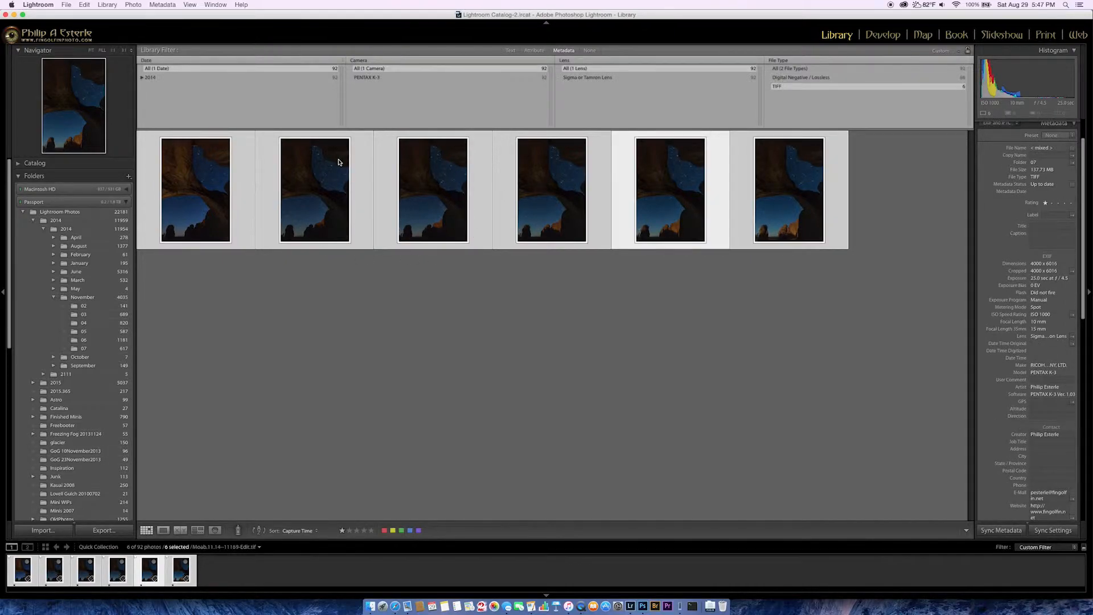
Open the selected TIFF images as layers in one Photoshop document.
{"action": "right_click", "coordinate": [362, 179]}
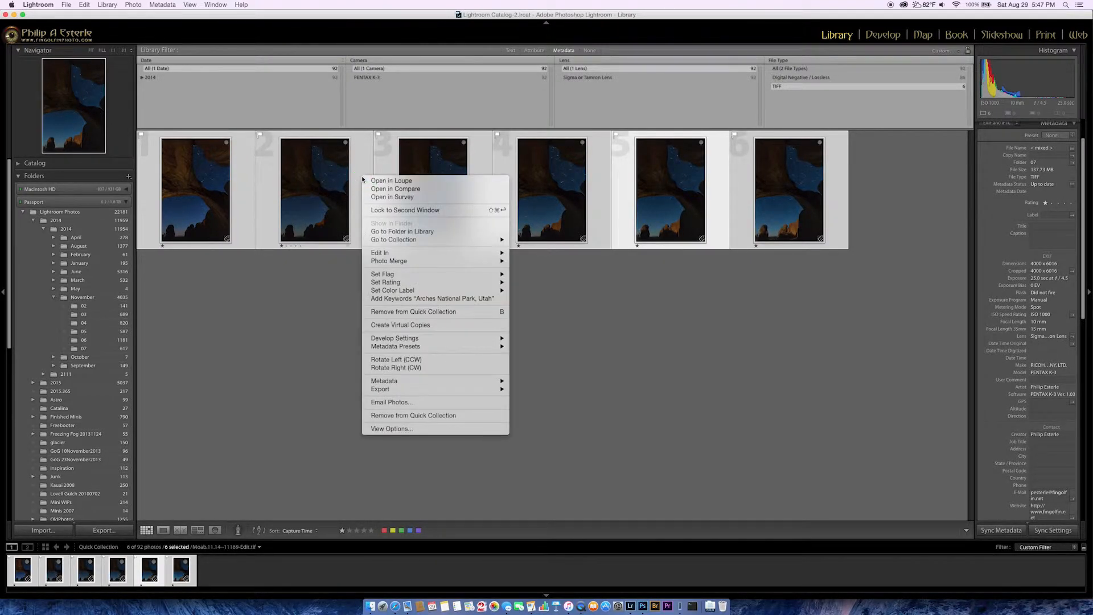
{"action": "mouse_move", "coordinate": [397, 252]}
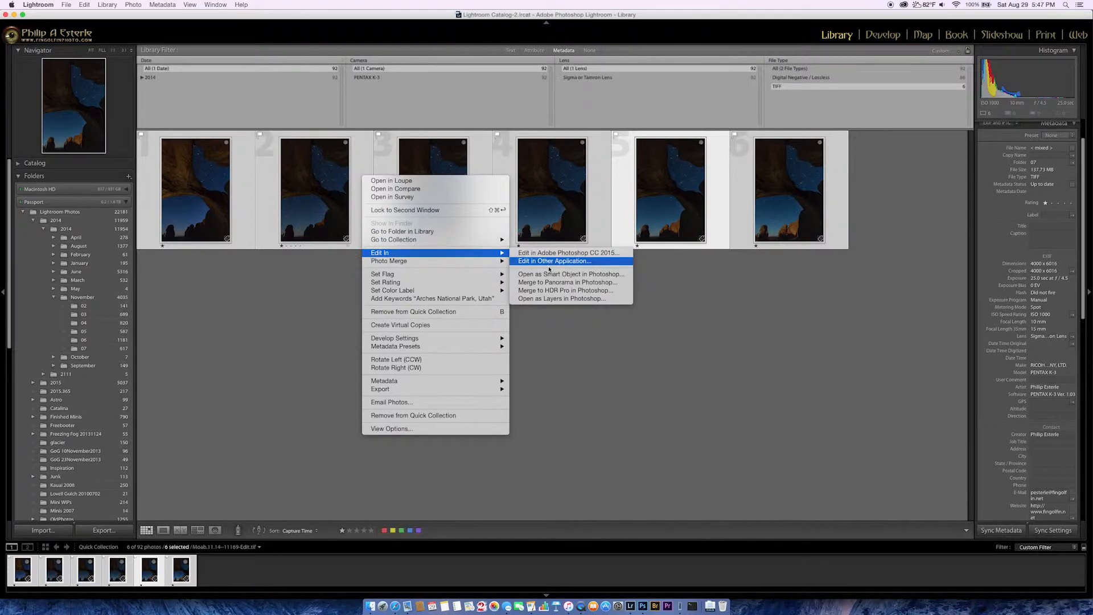
{"action": "left_click", "coordinate": [551, 301]}
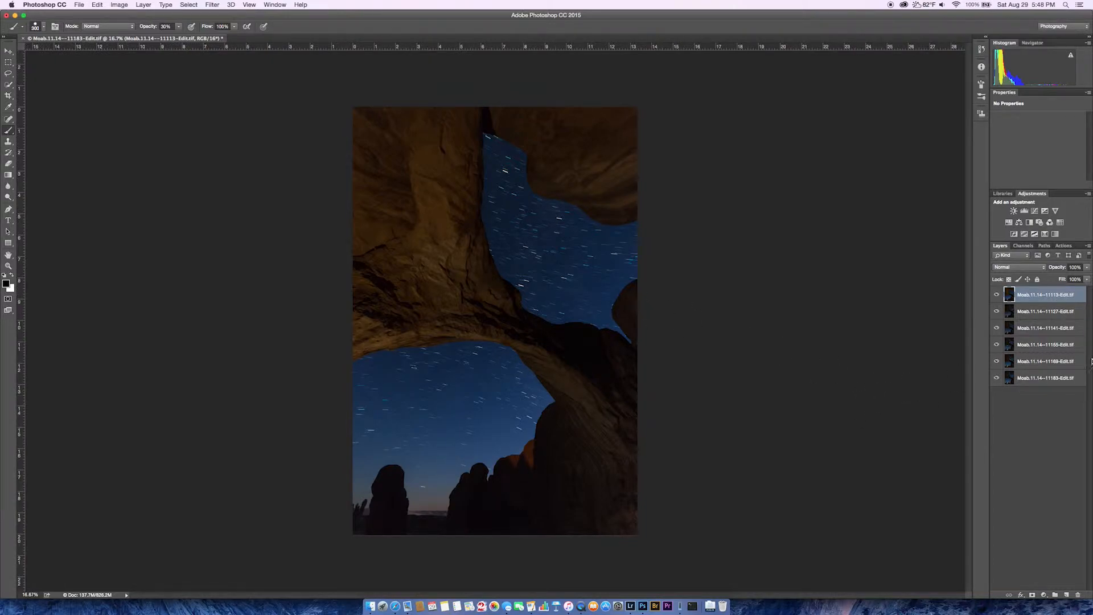
Set the blend mode of every layer except the lowest, 11183-Edit, to Lighten.
{"action": "left_click", "coordinate": [1032, 377], "text": "shift"}
{"action": "left_click", "coordinate": [1033, 366], "text": "shift"}
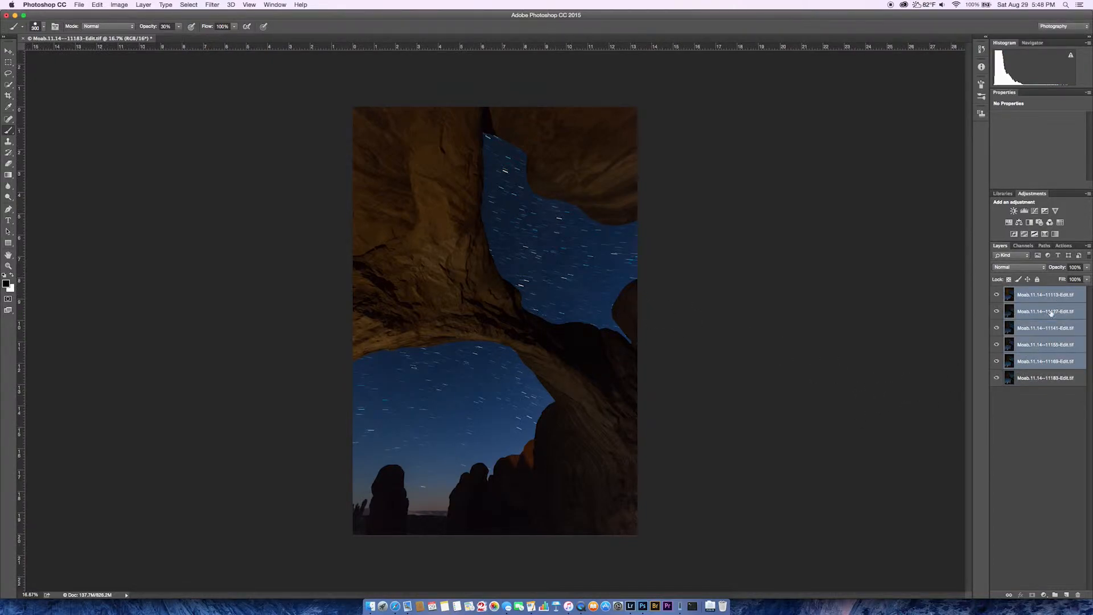
{"action": "left_click", "coordinate": [1023, 267]}
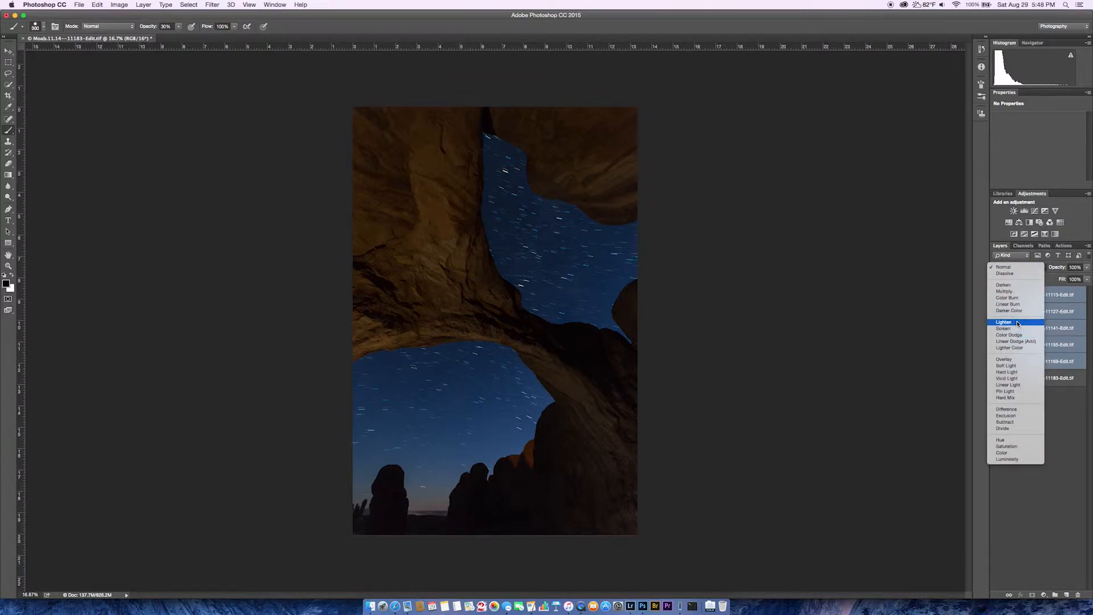
{"action": "left_click", "coordinate": [1019, 323]}
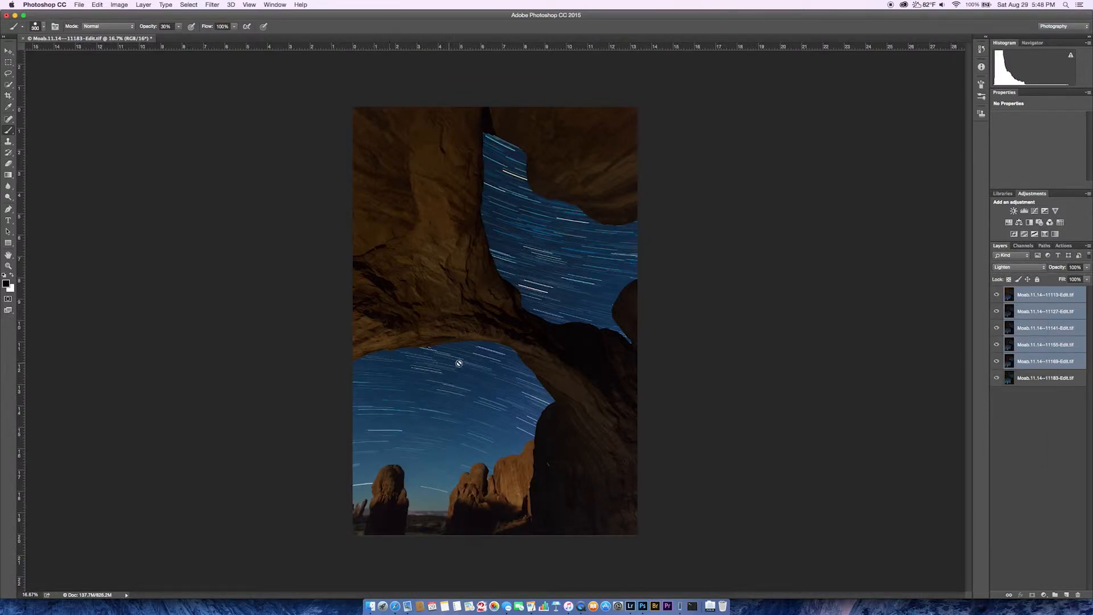
Check the combined star trails up close and as a whole, and flatten the six layers into one image.
{"action": "scroll", "coordinate": [464, 368], "scroll_direction": "up", "scroll_amount": 3}
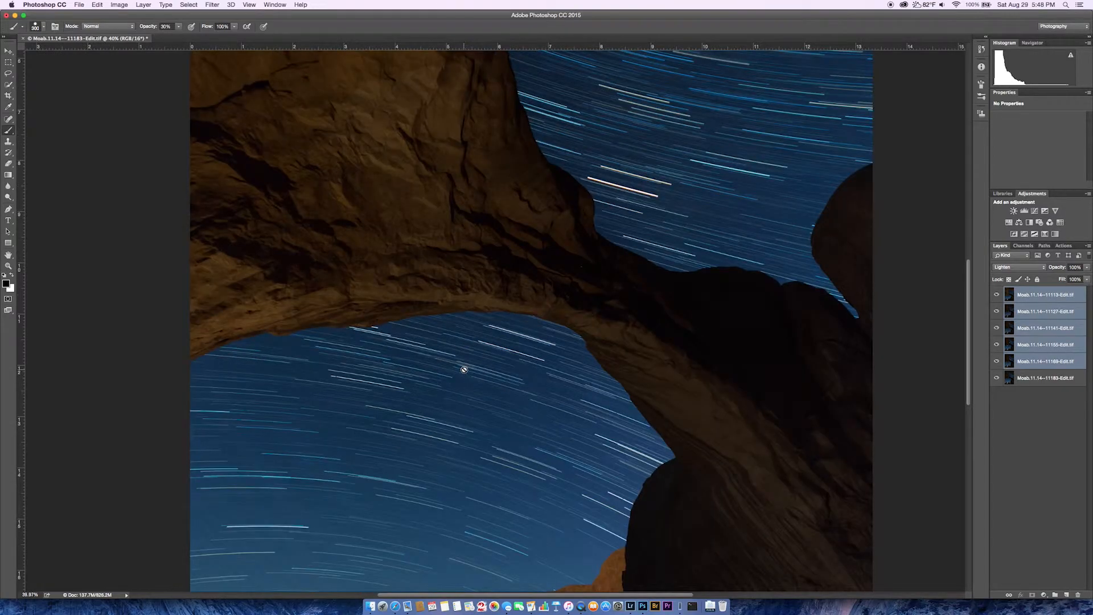
{"action": "scroll", "coordinate": [464, 370], "scroll_direction": "up", "scroll_amount": 2}
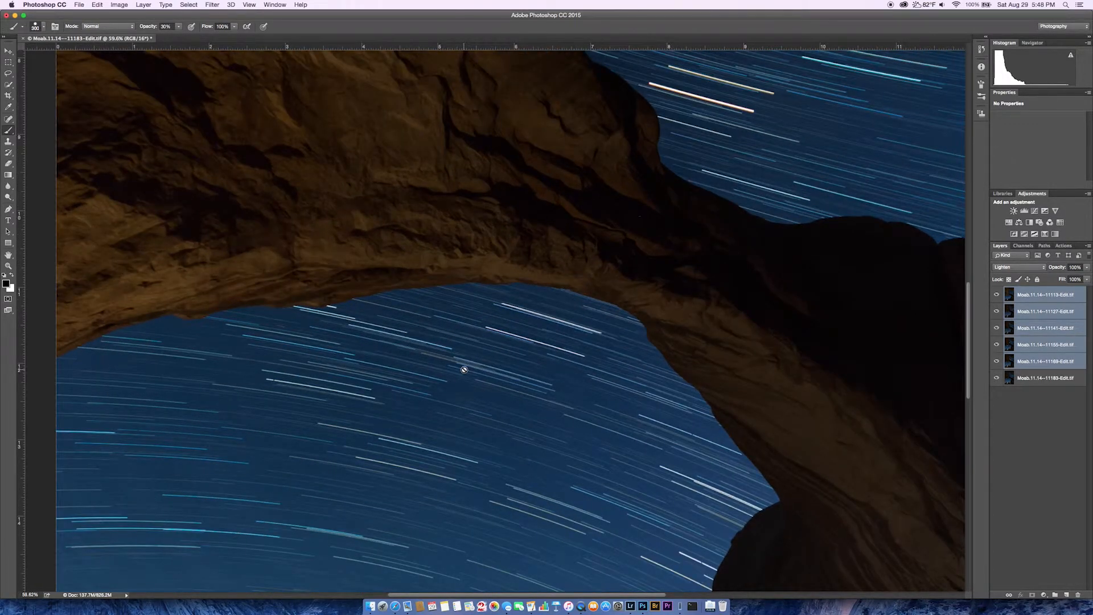
{"action": "scroll", "coordinate": [464, 370], "scroll_direction": "down", "scroll_amount": 3}
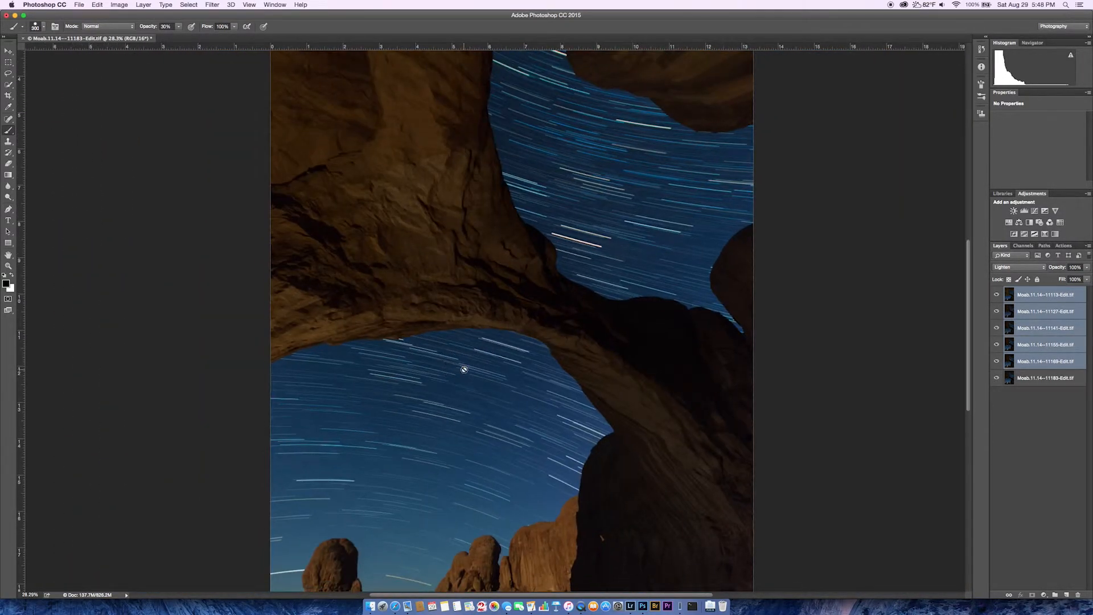
{"action": "scroll", "coordinate": [465, 369], "scroll_direction": "down", "scroll_amount": 2}
{"action": "scroll", "coordinate": [464, 370], "scroll_direction": "up", "scroll_amount": 1}
{"action": "scroll", "coordinate": [464, 367], "scroll_direction": "down", "scroll_amount": 2}
{"action": "left_click", "coordinate": [144, 5]}
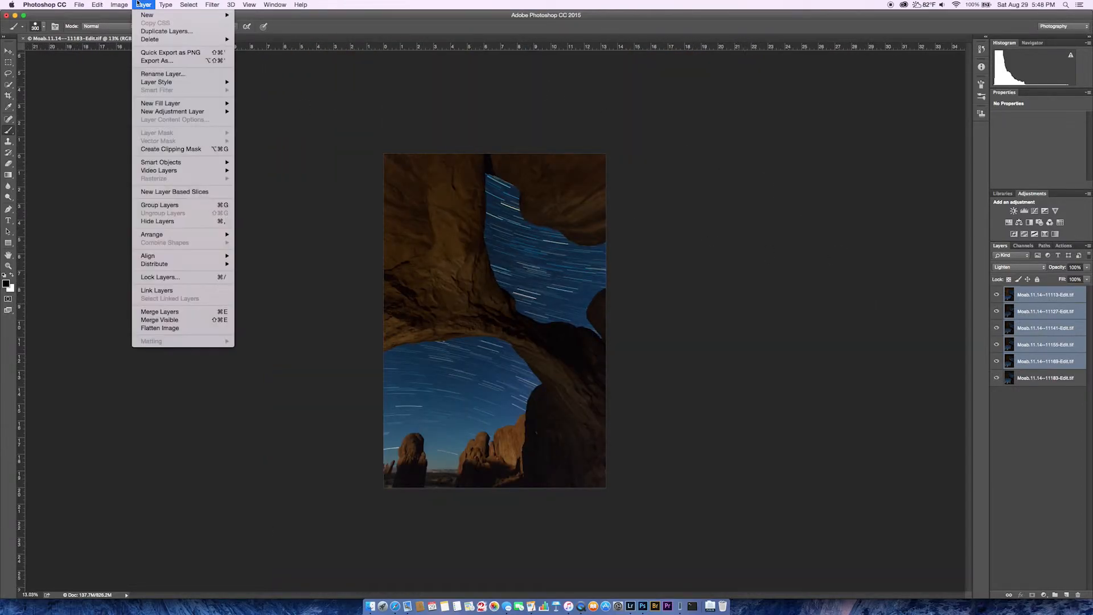
{"action": "left_click", "coordinate": [179, 330]}
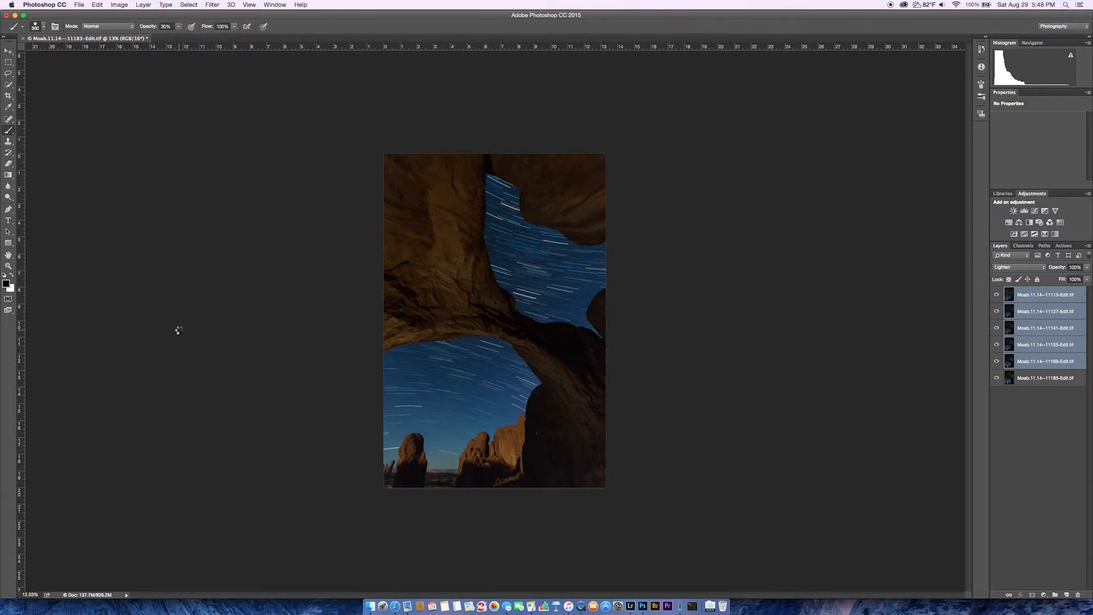
{"action": "scroll", "coordinate": [486, 289], "scroll_direction": "up", "scroll_amount": 2}
{"action": "scroll", "coordinate": [486, 289], "scroll_direction": "up", "scroll_amount": 2}
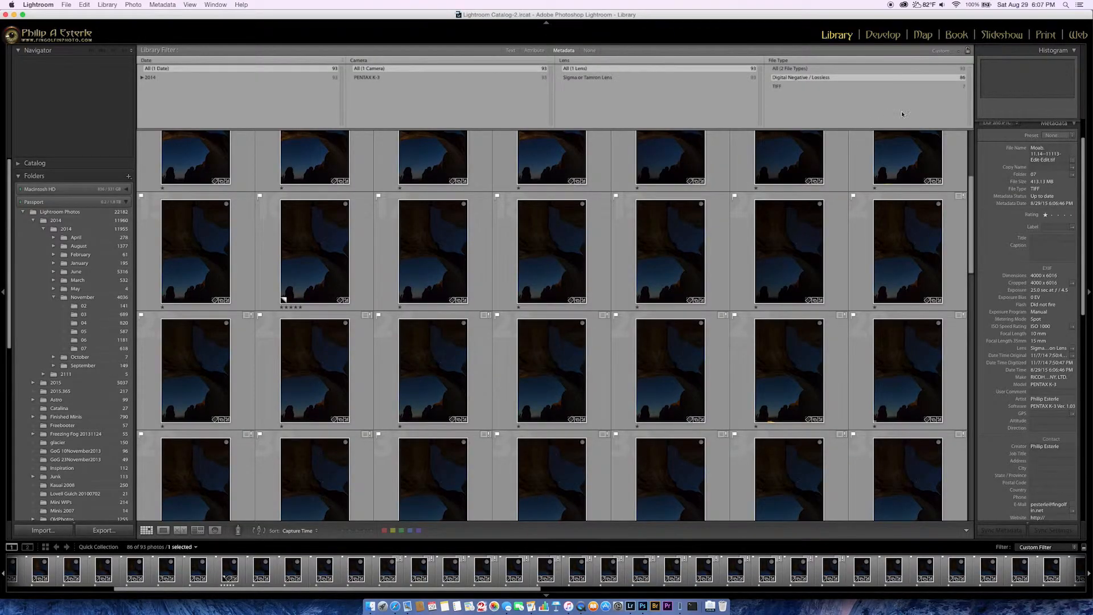
In Lightroom, clear the library filter and open Moab.11.14--11113-Edit-Edit.tif at large size.
{"action": "left_click", "coordinate": [804, 70]}
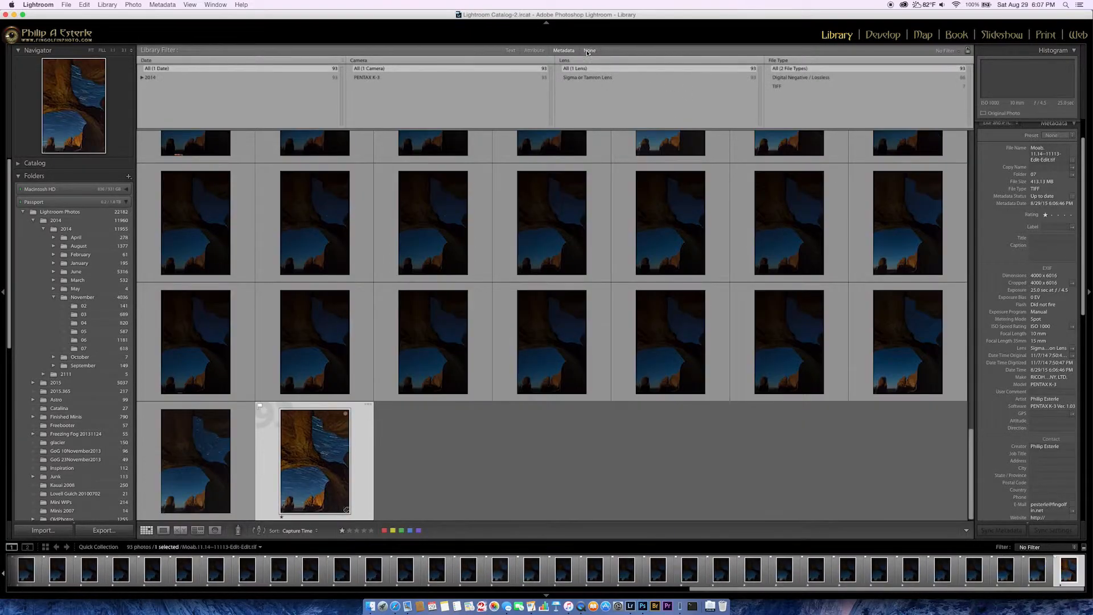
{"action": "left_click", "coordinate": [589, 50]}
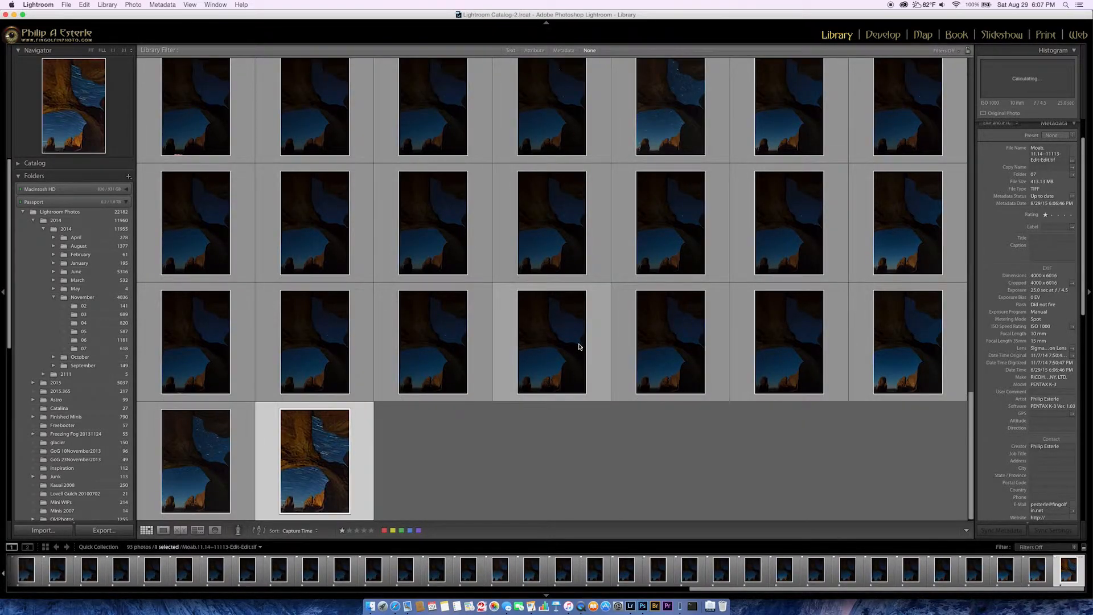
{"action": "double_click", "coordinate": [353, 488]}
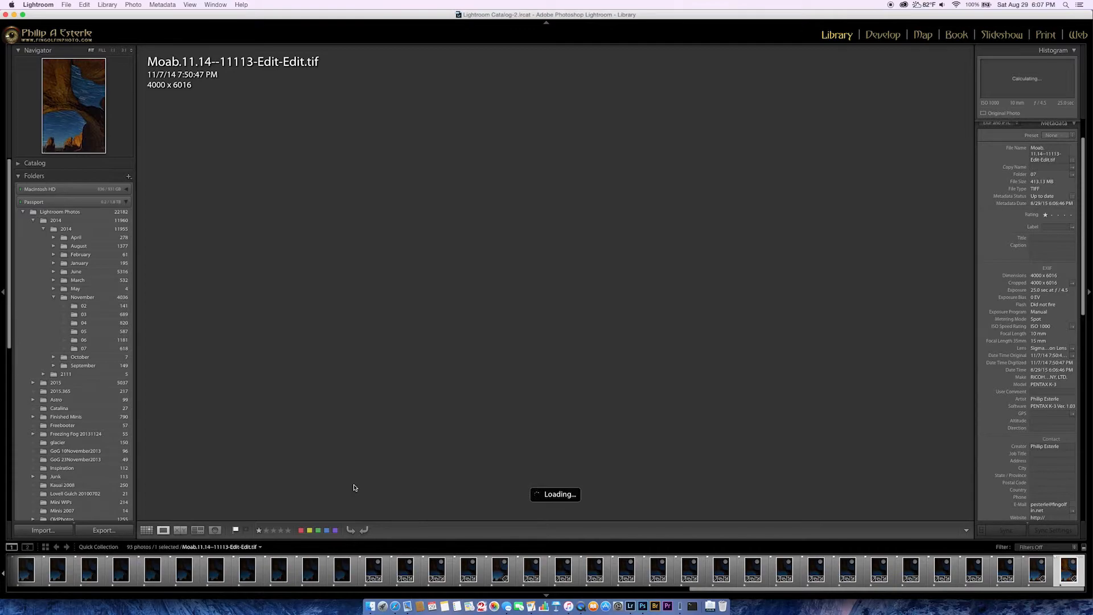